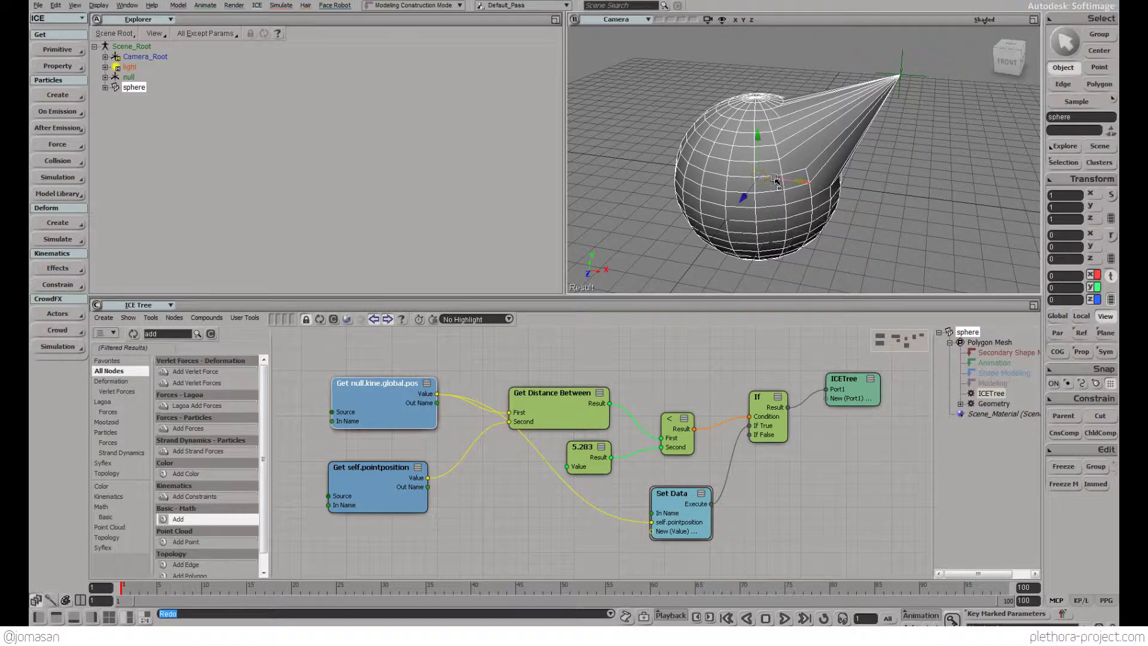
# - Move the sphere down to test the deformation, then undo the move
pyautogui.moveTo(759, 177); pyautogui.dragTo(760, 191)
pyautogui.rightClick(760, 191)
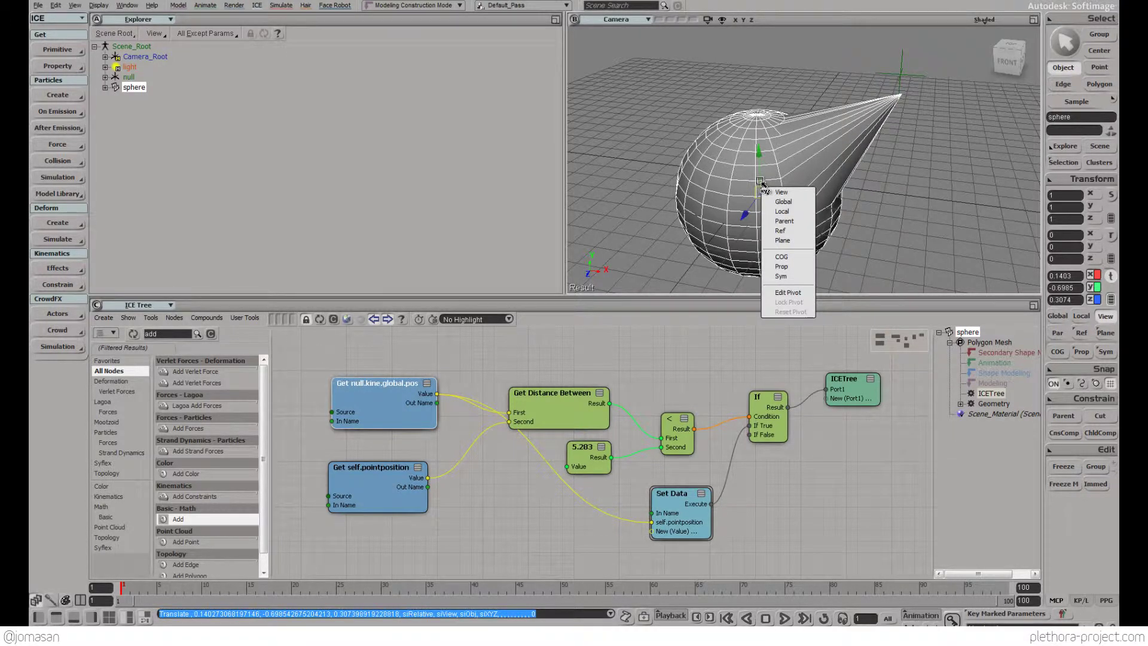
pyautogui.press('Escape')
pyautogui.hotkey('ctrl', 'z')
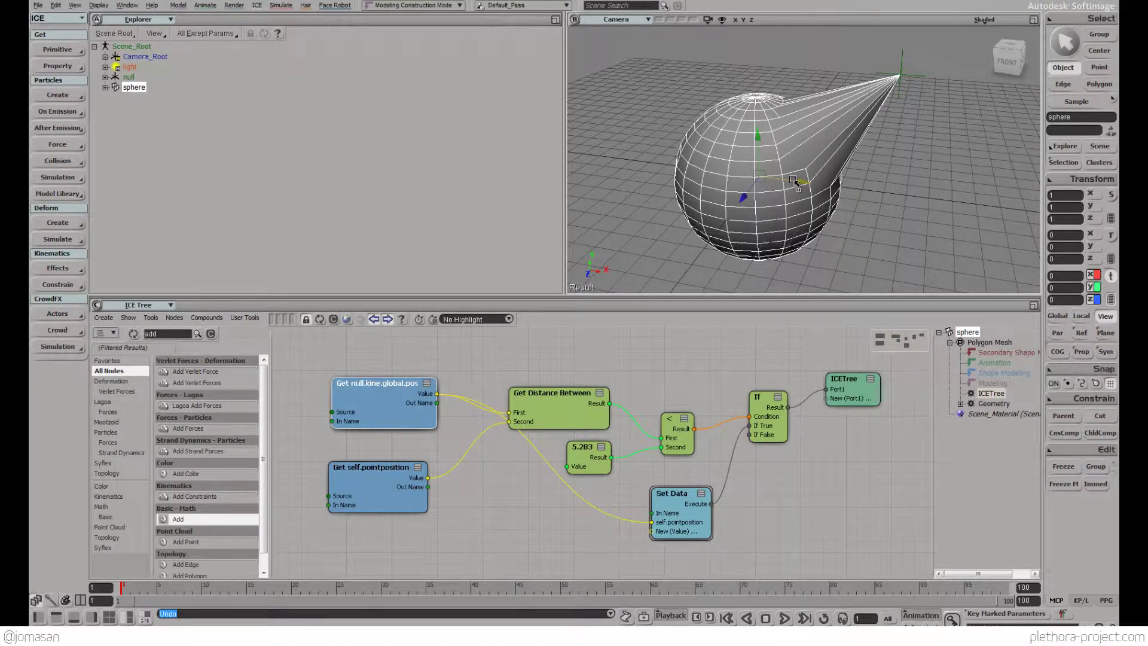
# - Lower the null at the cone tip to test the cone, then undo it
pyautogui.click(903, 95)
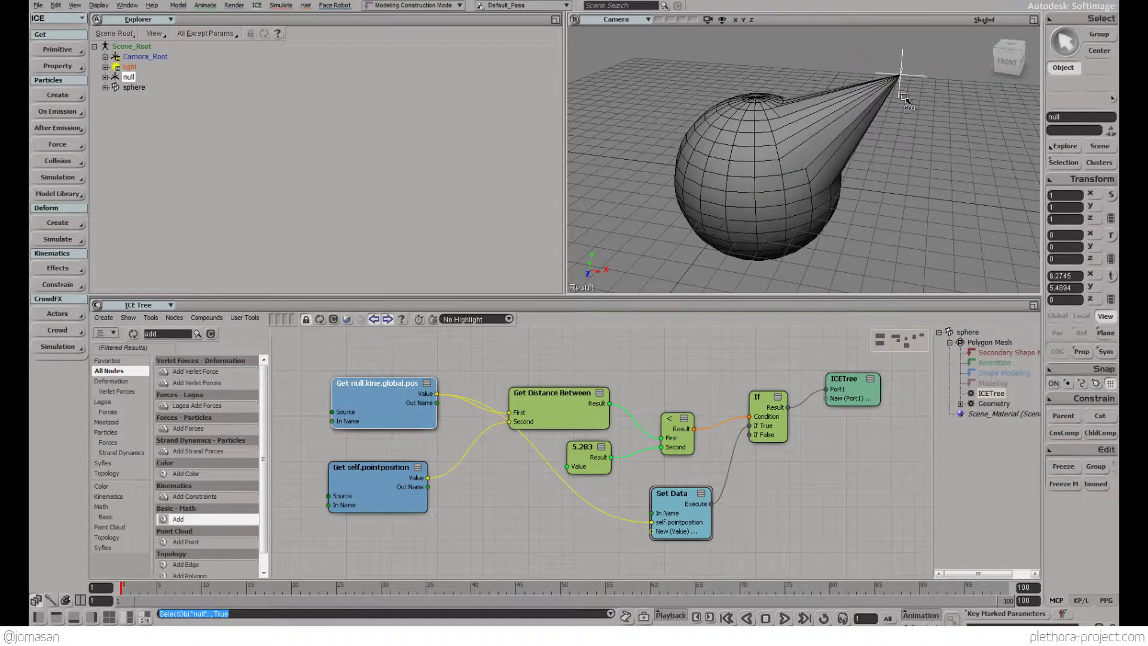
pyautogui.press('v')
pyautogui.moveTo(904, 53); pyautogui.dragTo(905, 119)
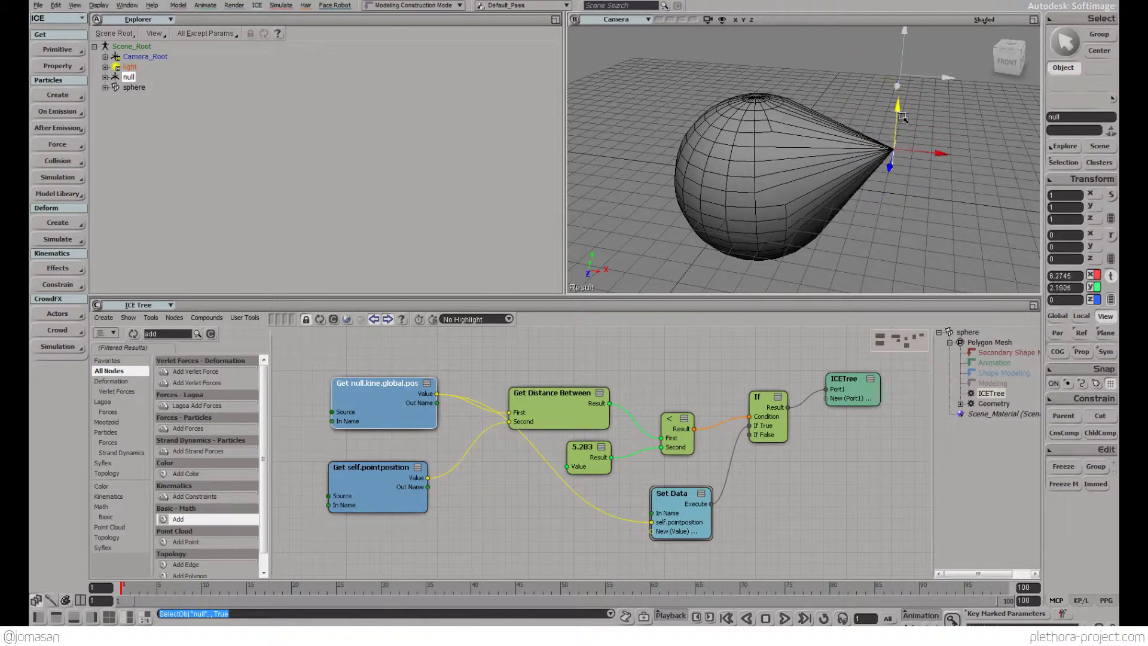
pyautogui.hotkey('ctrl', 'z')
pyautogui.press('space')
# - Slide the sphere left along X as a test, then undo the move
pyautogui.click(799, 137)
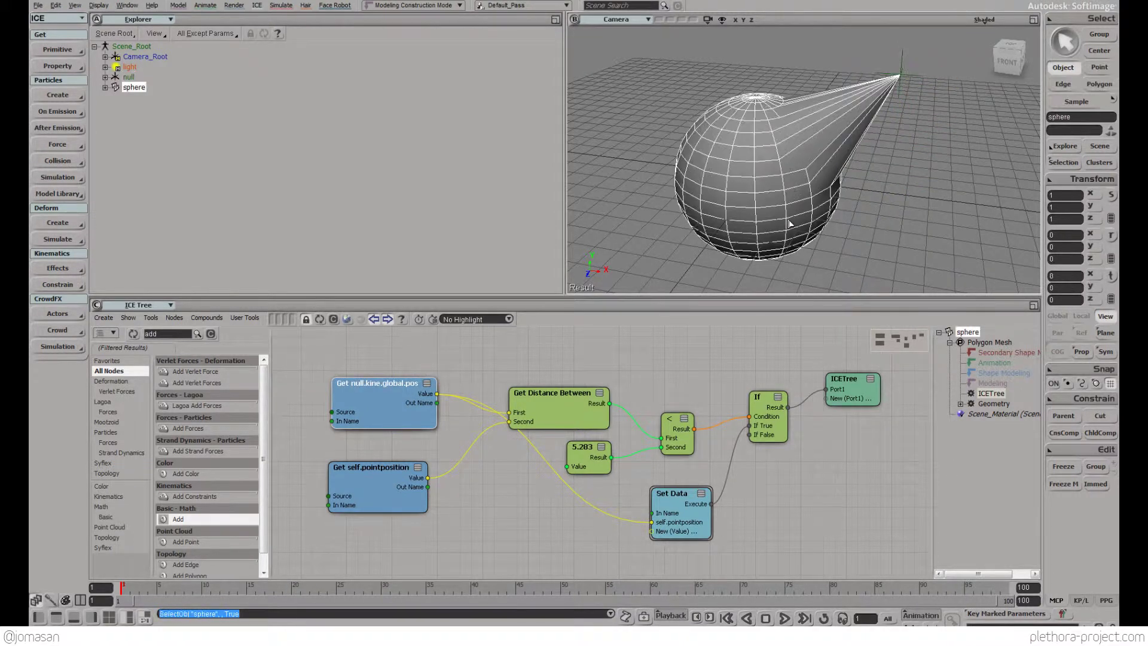
pyautogui.press('v')
pyautogui.moveTo(755, 176); pyautogui.dragTo(688, 179)
pyautogui.hotkey('ctrl', 'z')
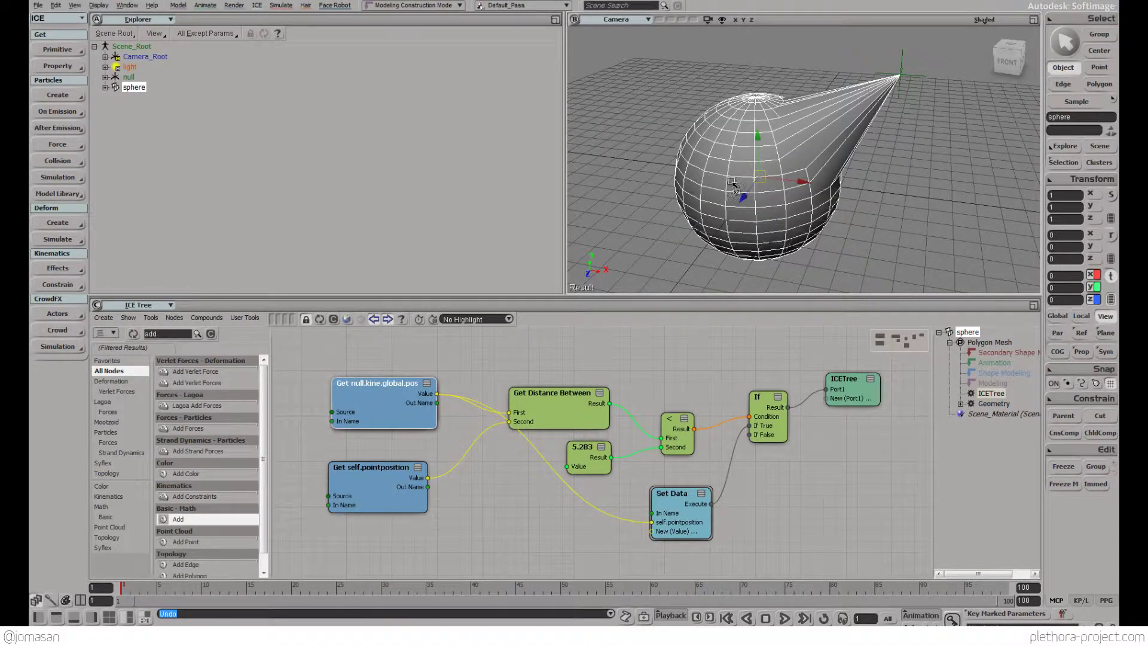
# - Orbit the view around the sphere and reselect the sphere
pyautogui.press('o')
pyautogui.moveTo(784, 182)
pyautogui.mouseDown()
pyautogui.moveTo(820, 147)
pyautogui.moveTo(797, 136)
pyautogui.moveTo(777, 195)
pyautogui.moveTo(793, 193)
pyautogui.mouseUp()
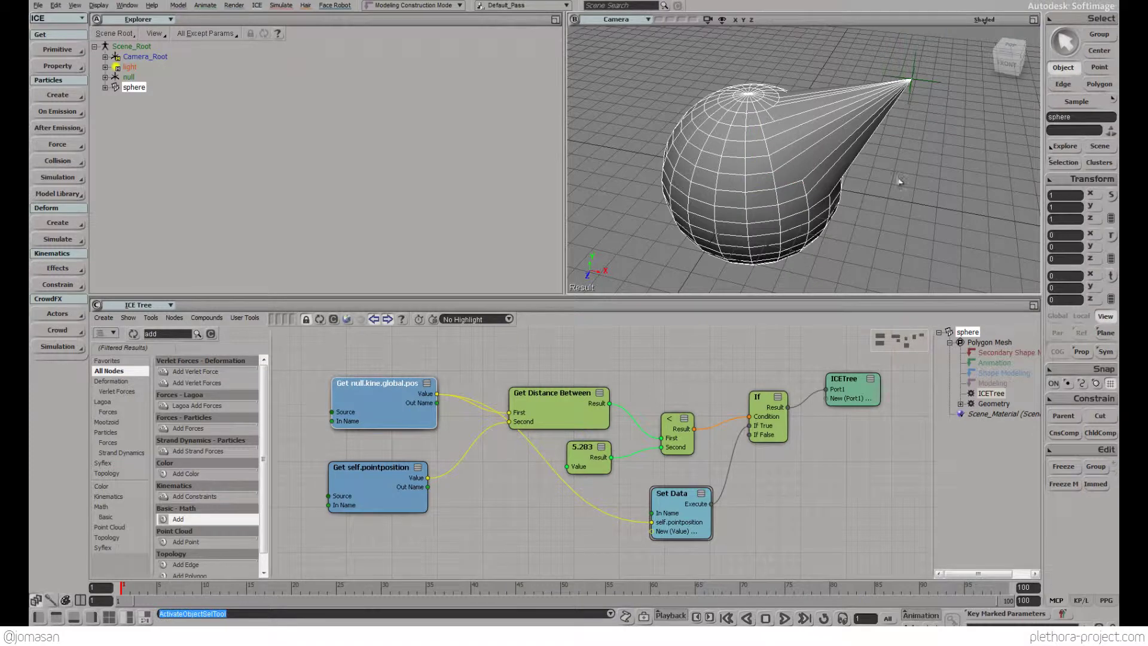
pyautogui.click(859, 208)
pyautogui.click(769, 245)
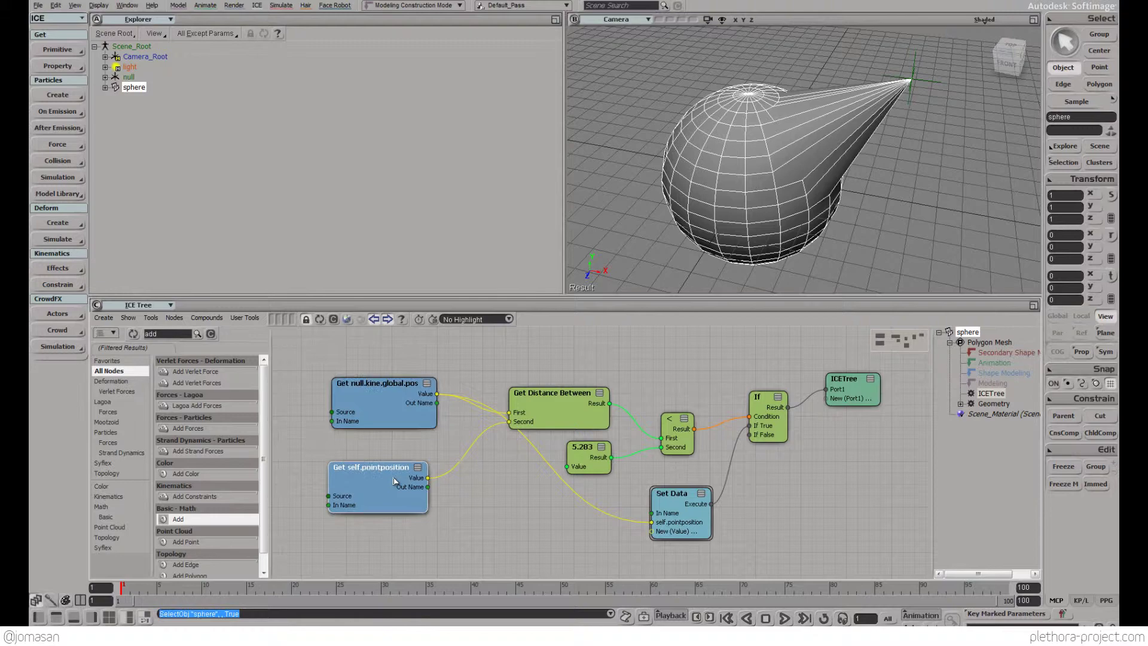
# - Orbit to a side view and shift the Get Distance Between node up-right
pyautogui.moveTo(383, 491); pyautogui.dragTo(385, 487)
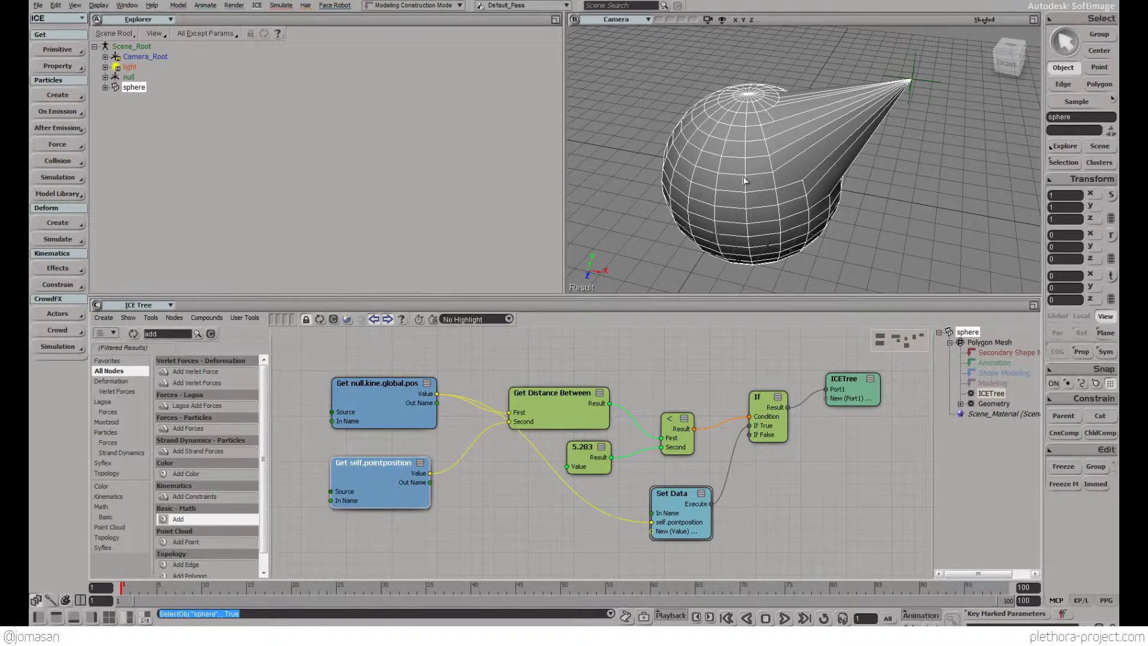
pyautogui.moveTo(738, 192); pyautogui.dragTo(802, 163, button='middle')
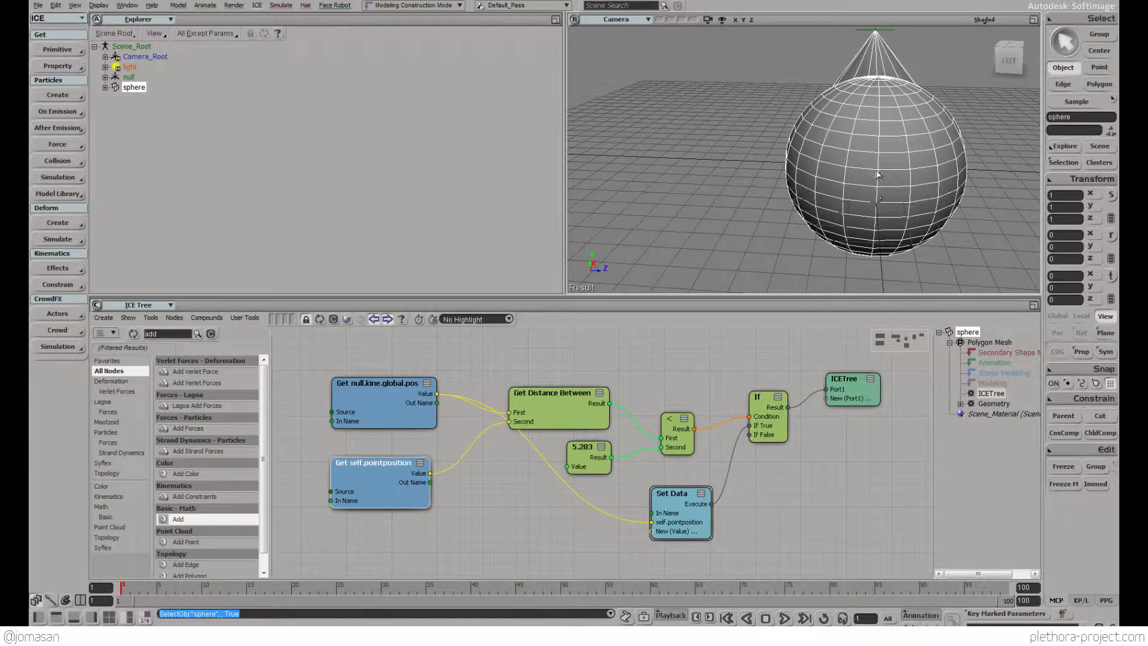
pyautogui.moveTo(879, 185); pyautogui.dragTo(802, 185, button='middle')
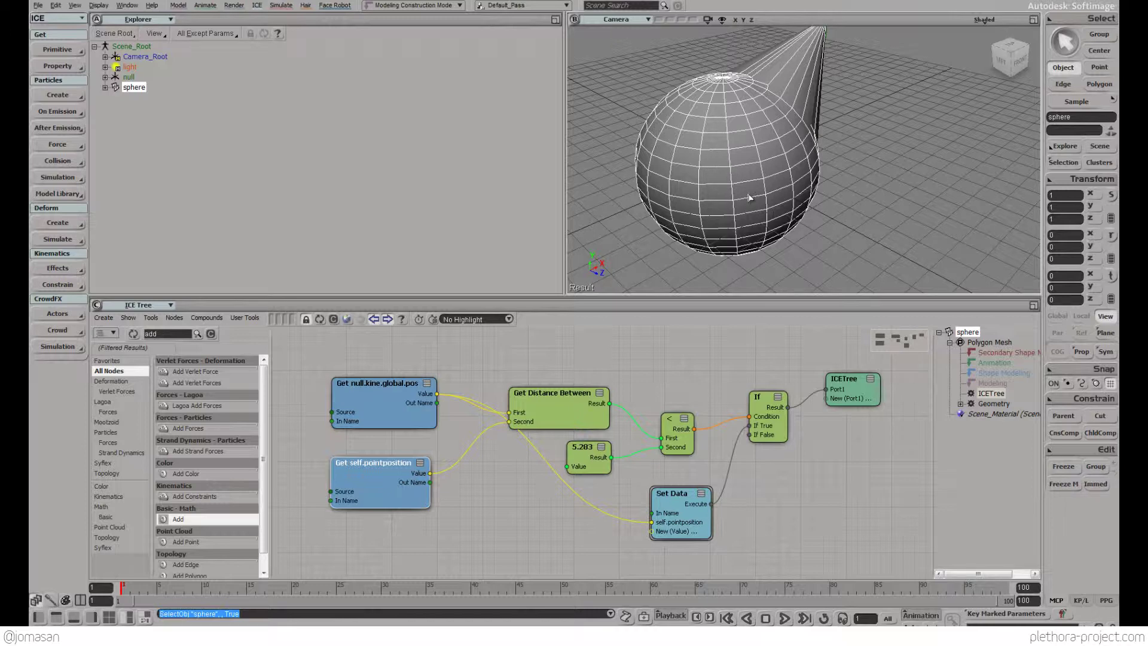
pyautogui.moveTo(568, 435); pyautogui.dragTo(587, 372)
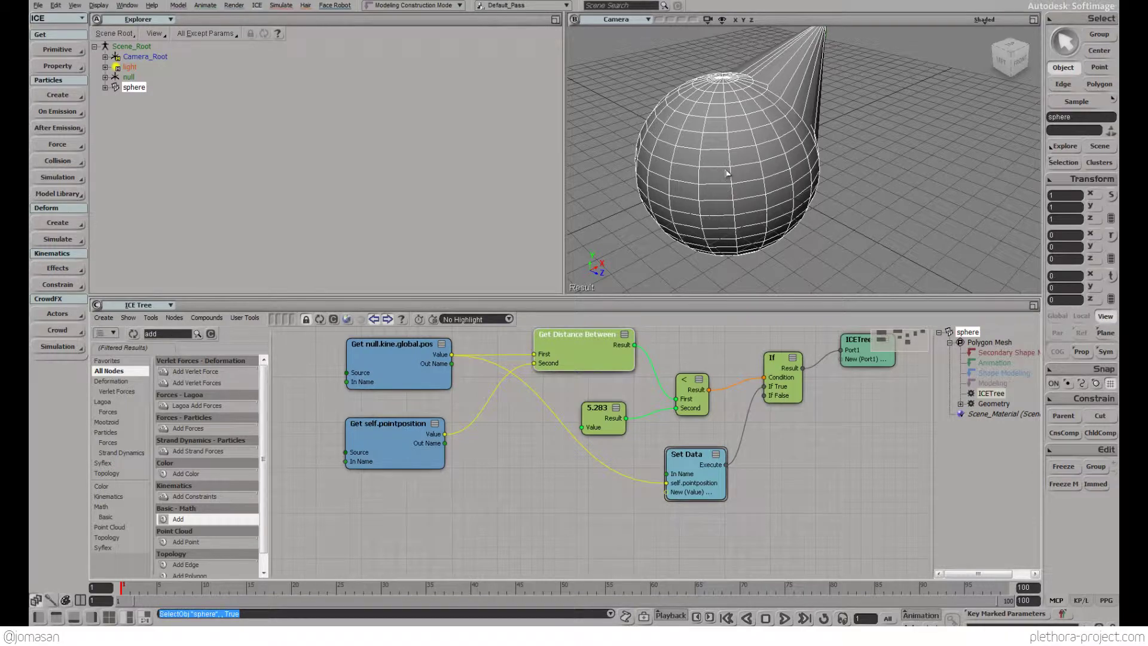
# - Pull the camera back to show the whole grid, enlarge the ICE Tree area, and pan the graph
pyautogui.press('s')
pyautogui.moveTo(760, 167)
pyautogui.mouseDown(button='right')
pyautogui.moveTo(740, 188)
pyautogui.moveTo(748, 175)
pyautogui.mouseUp(button='right')
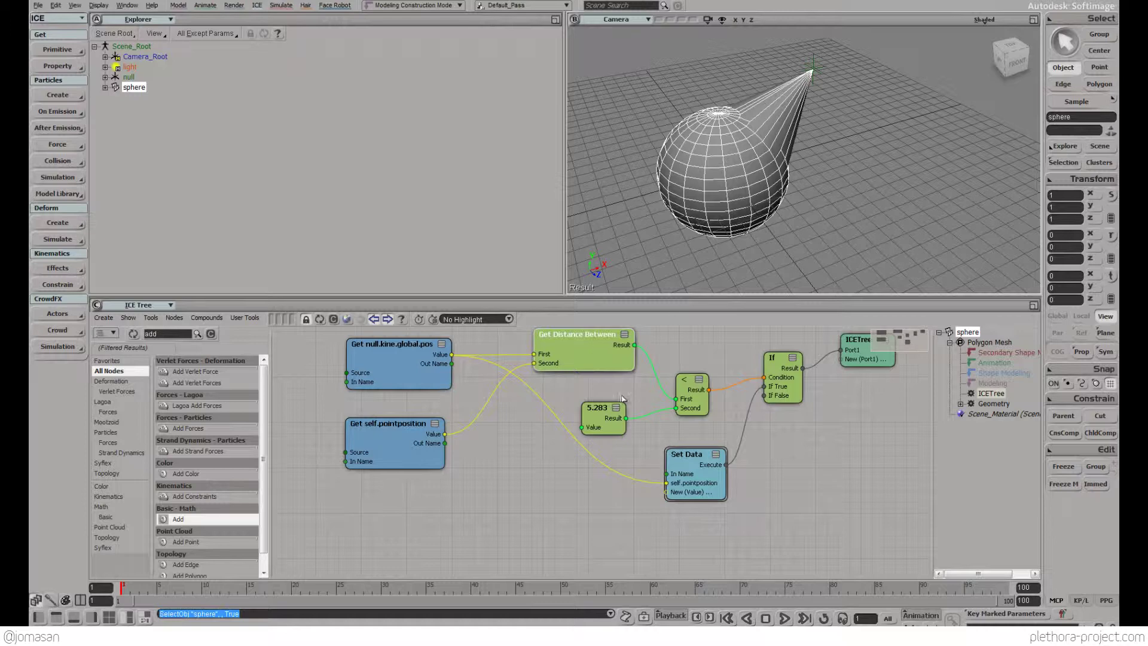
pyautogui.moveTo(596, 303); pyautogui.dragTo(596, 286)
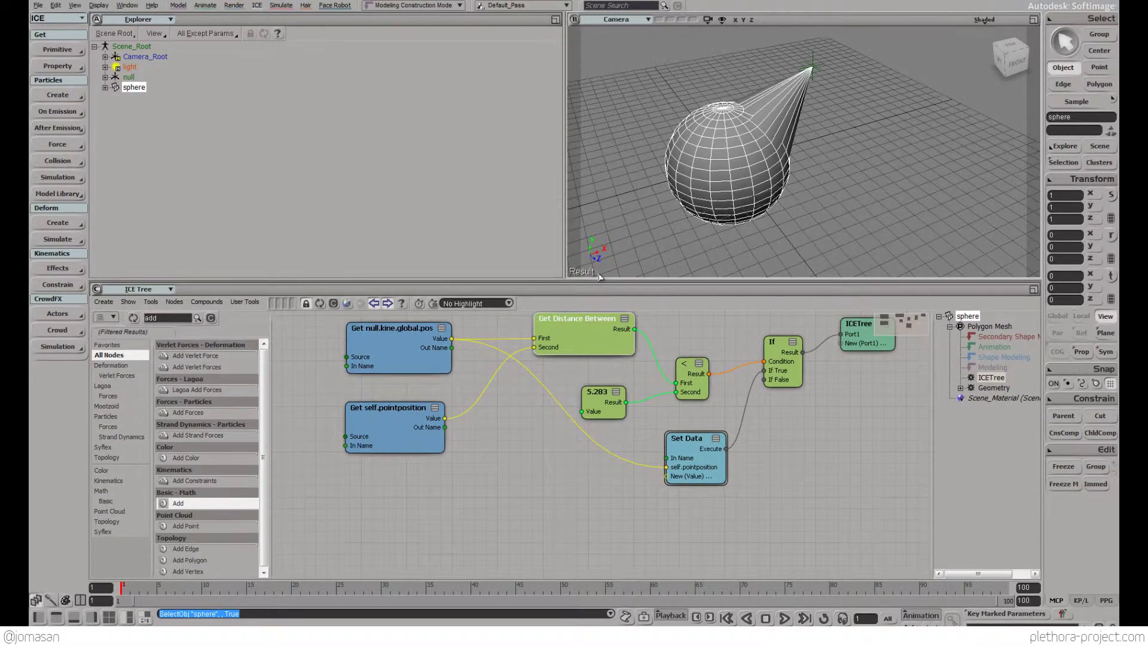
pyautogui.moveTo(601, 373); pyautogui.dragTo(607, 402, button='middle')
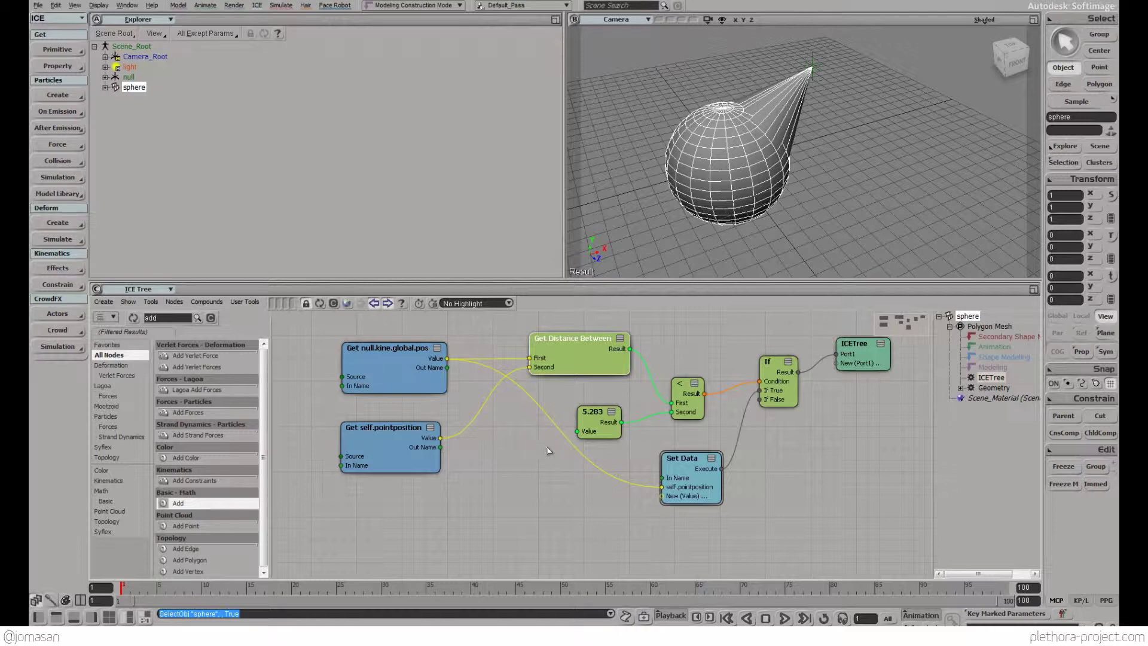
pyautogui.moveTo(529, 461)
pyautogui.mouseDown(button='middle')
pyautogui.moveTo(524, 477)
pyautogui.moveTo(546, 464)
pyautogui.mouseUp(button='middle')
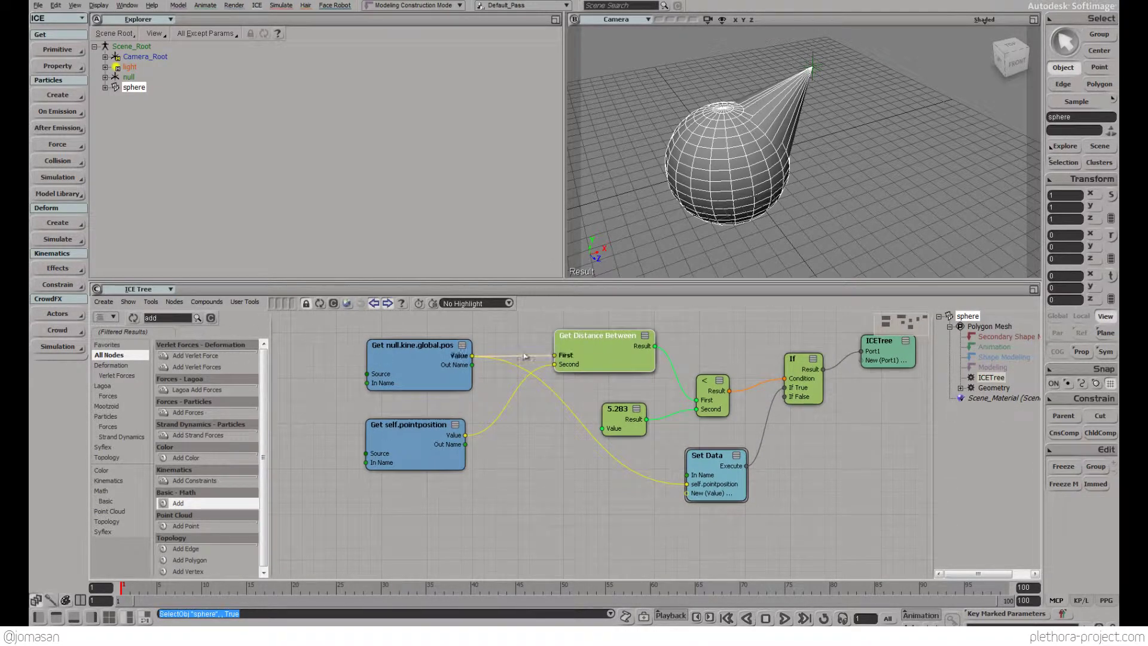
# - Replace Get Distance Between with a Subtract node: null position minus point position
pyautogui.press('Delete')
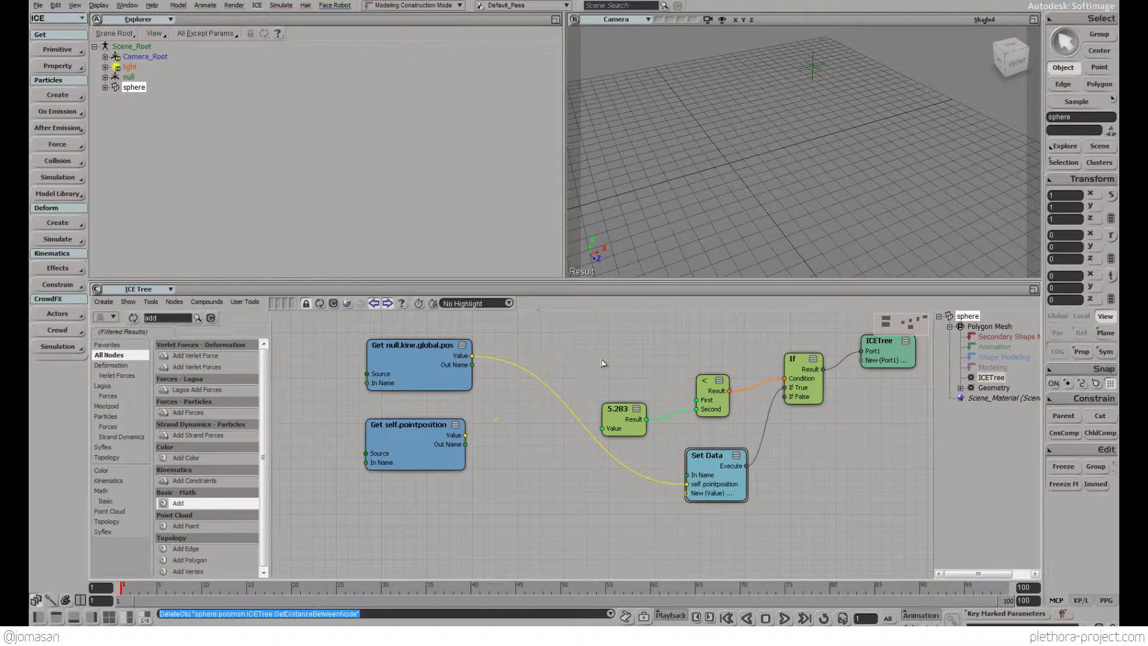
pyautogui.doubleClick(169, 317)
pyautogui.write('s')
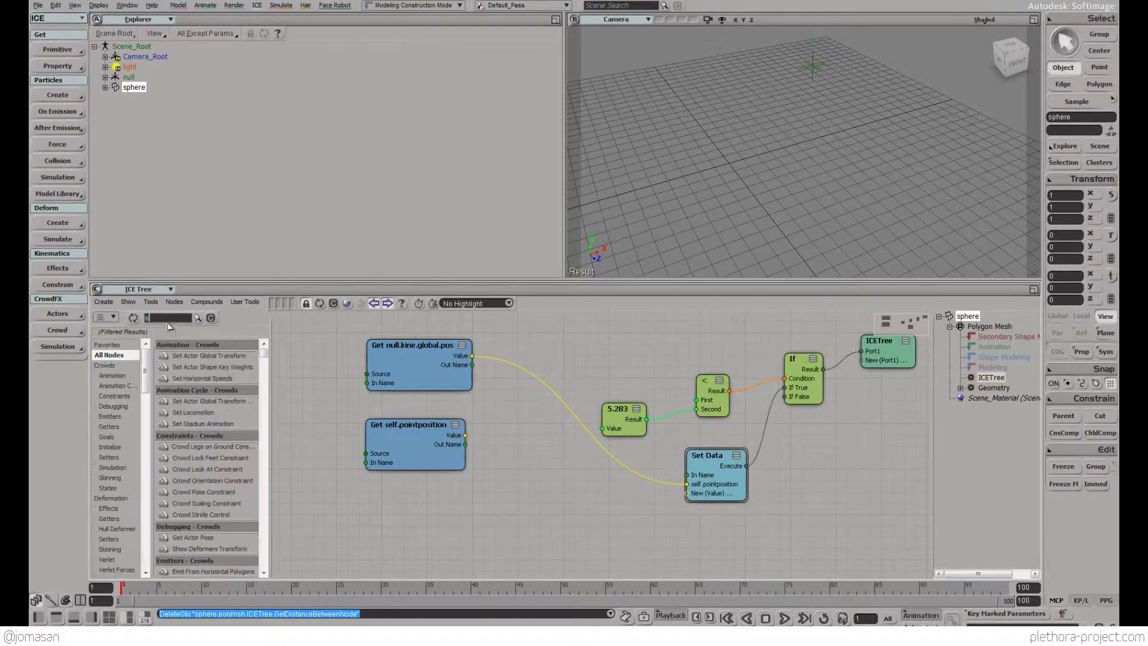
pyautogui.write('ubtr')
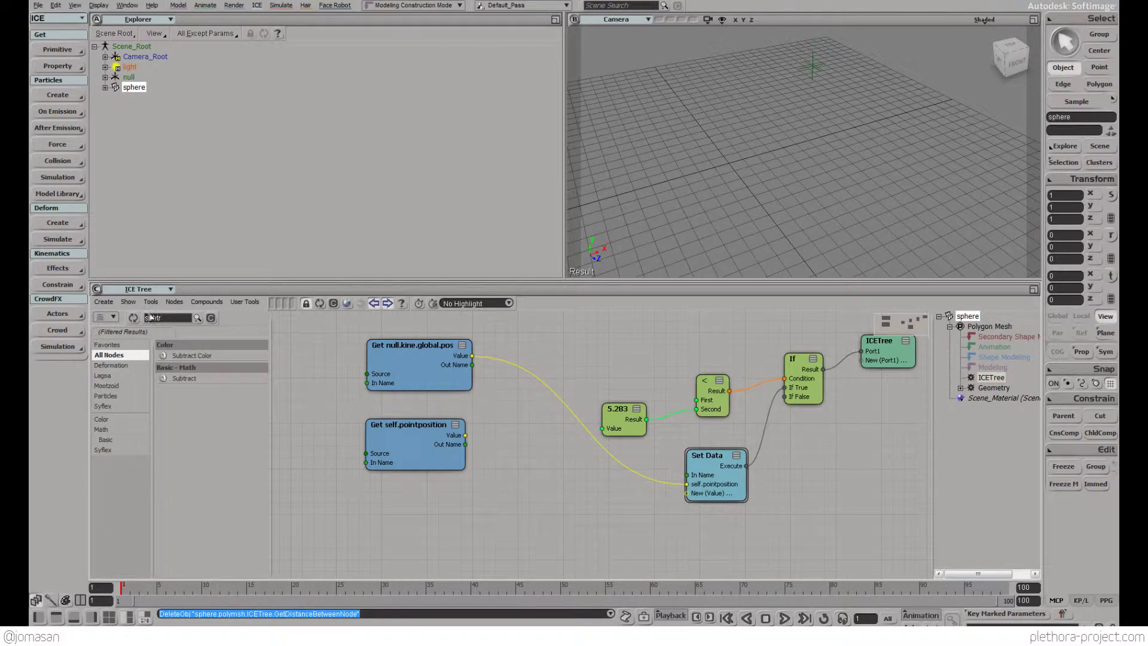
pyautogui.moveTo(184, 378); pyautogui.dragTo(562, 353)
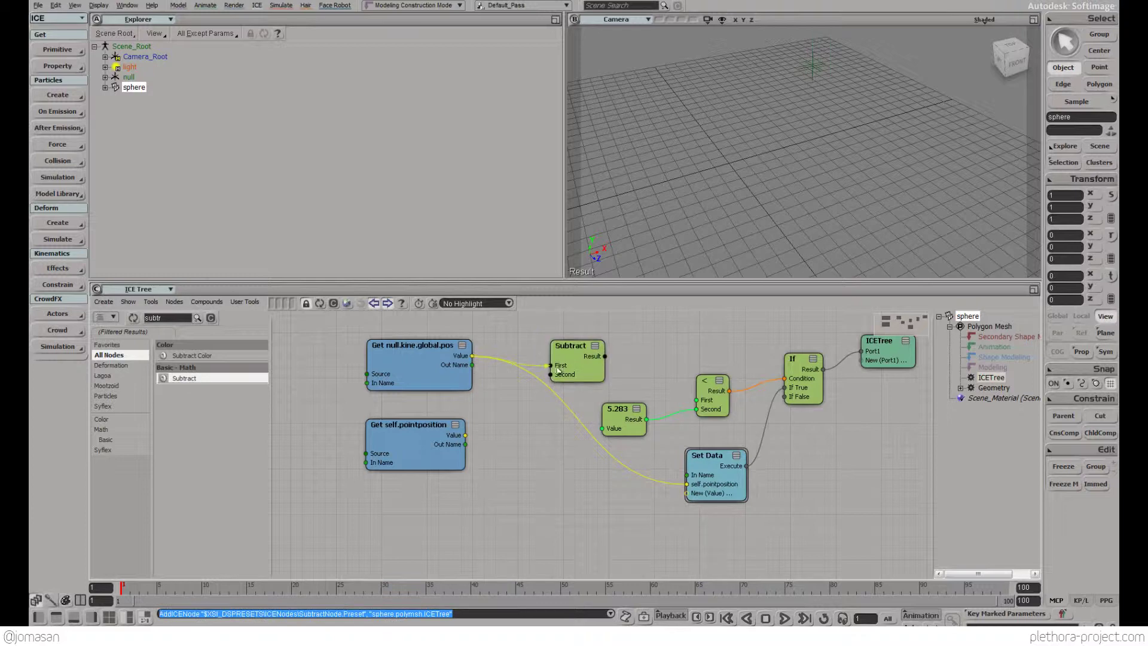
pyautogui.moveTo(472, 355); pyautogui.dragTo(550, 365)
pyautogui.moveTo(465, 435); pyautogui.dragTo(551, 374)
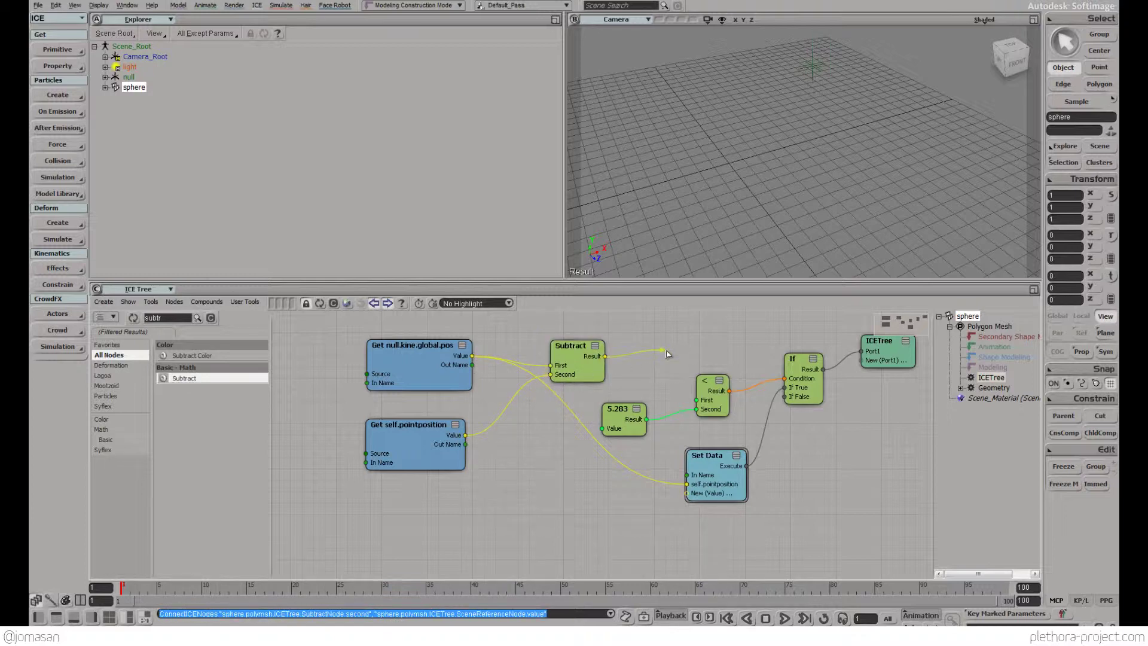
# - Add a Length node after Subtract to measure the distance
pyautogui.click(573, 365)
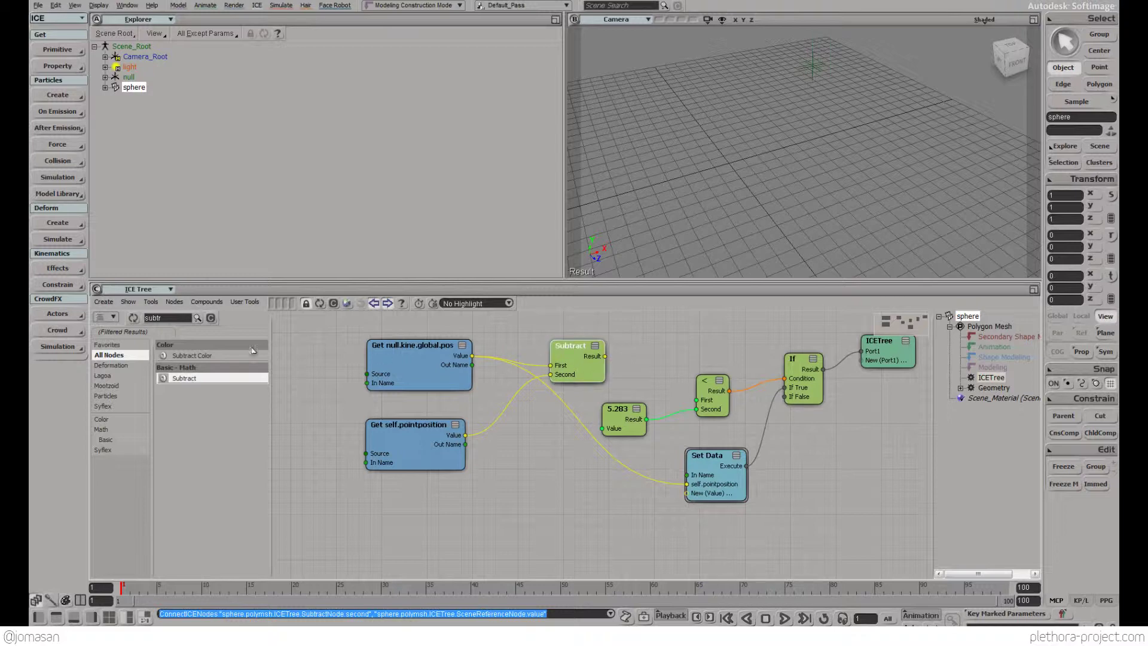
pyautogui.doubleClick(172, 320)
pyautogui.write('length')
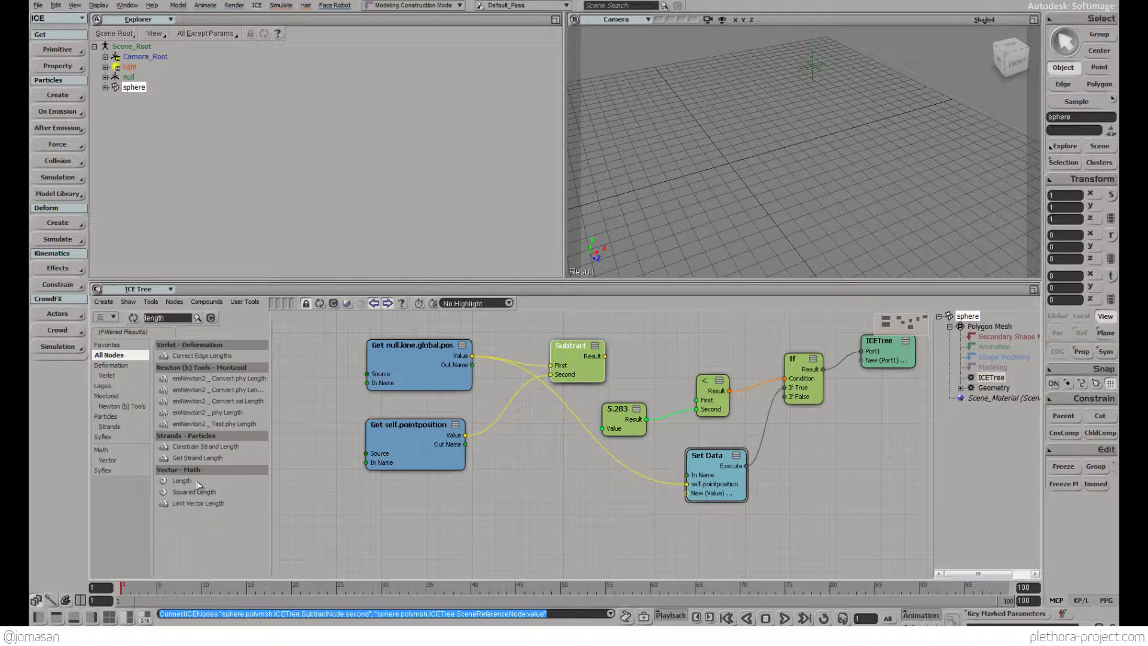
pyautogui.moveTo(182, 480); pyautogui.dragTo(711, 401)
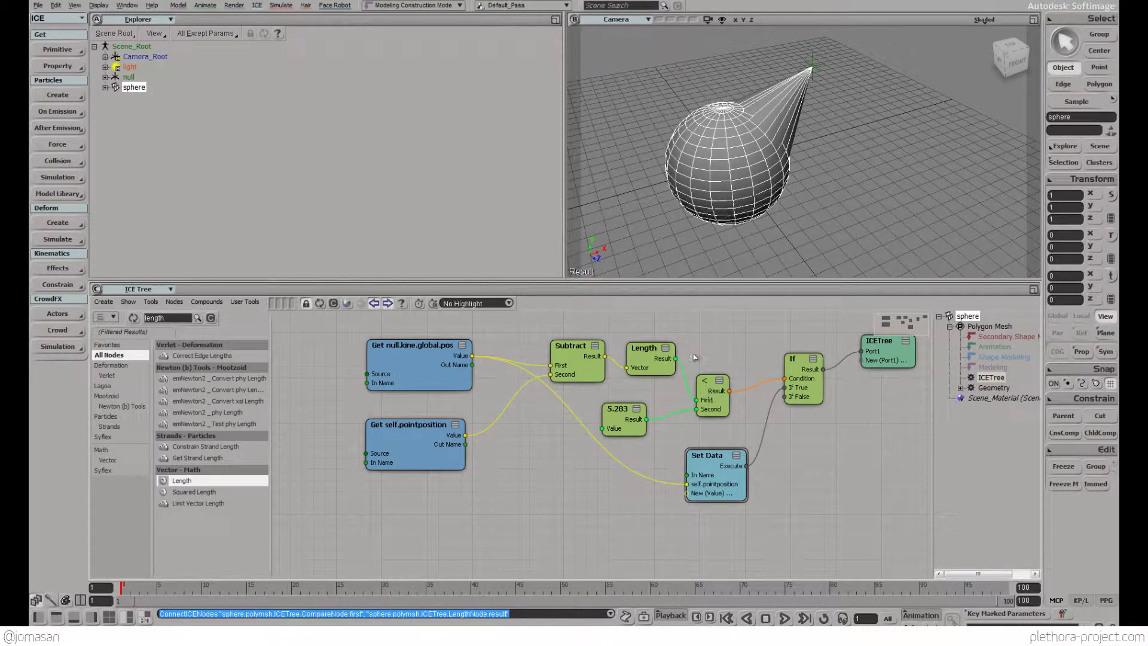
pyautogui.moveTo(567, 369); pyautogui.dragTo(553, 369)
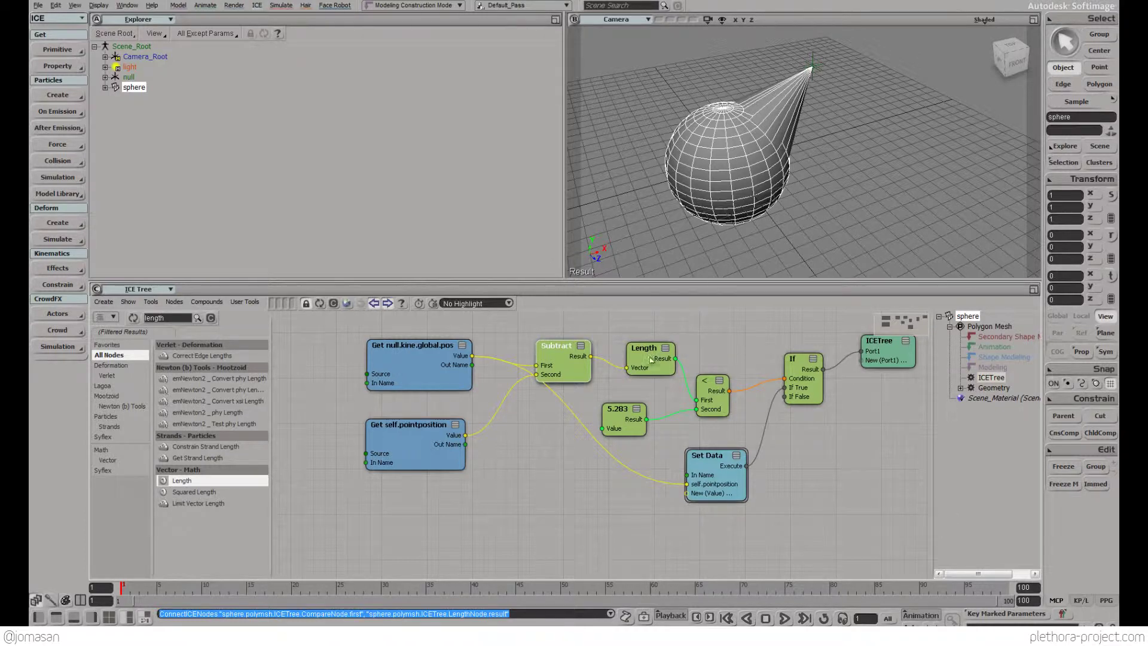
# - Spread out the Length, Subtract, Get self.pointposition and Get null.kine.global.pos nodes
pyautogui.moveTo(644, 373); pyautogui.dragTo(563, 373)
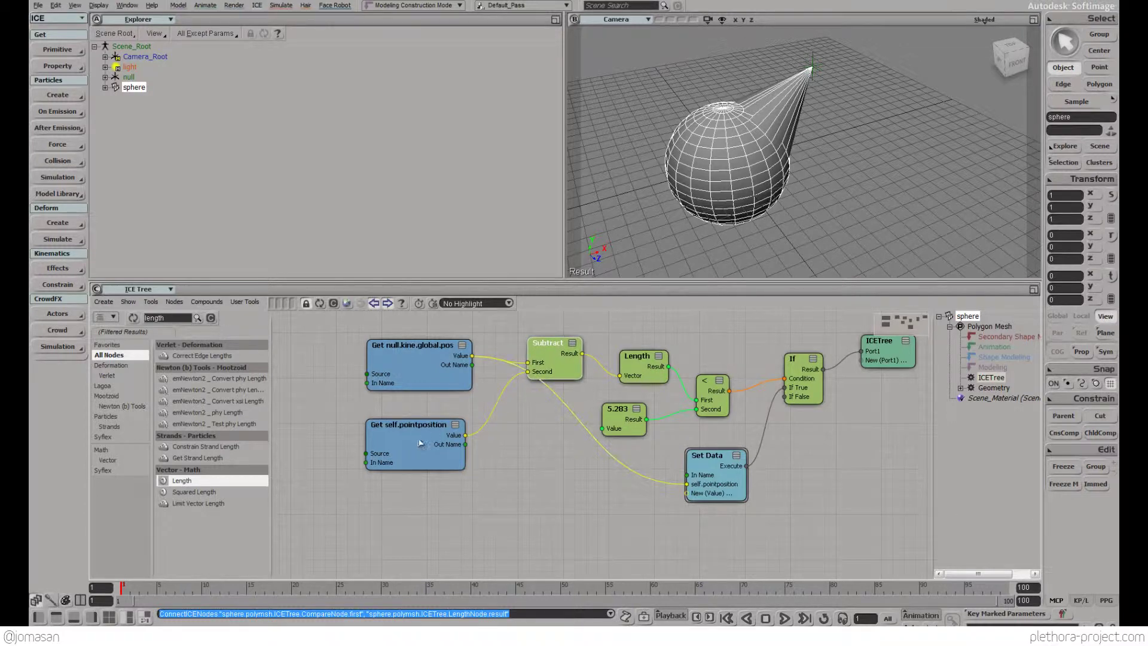
pyautogui.moveTo(427, 445); pyautogui.dragTo(519, 427, button='middle')
pyautogui.moveTo(519, 427); pyautogui.dragTo(442, 427)
pyautogui.moveTo(495, 366); pyautogui.dragTo(421, 369)
pyautogui.click(440, 436)
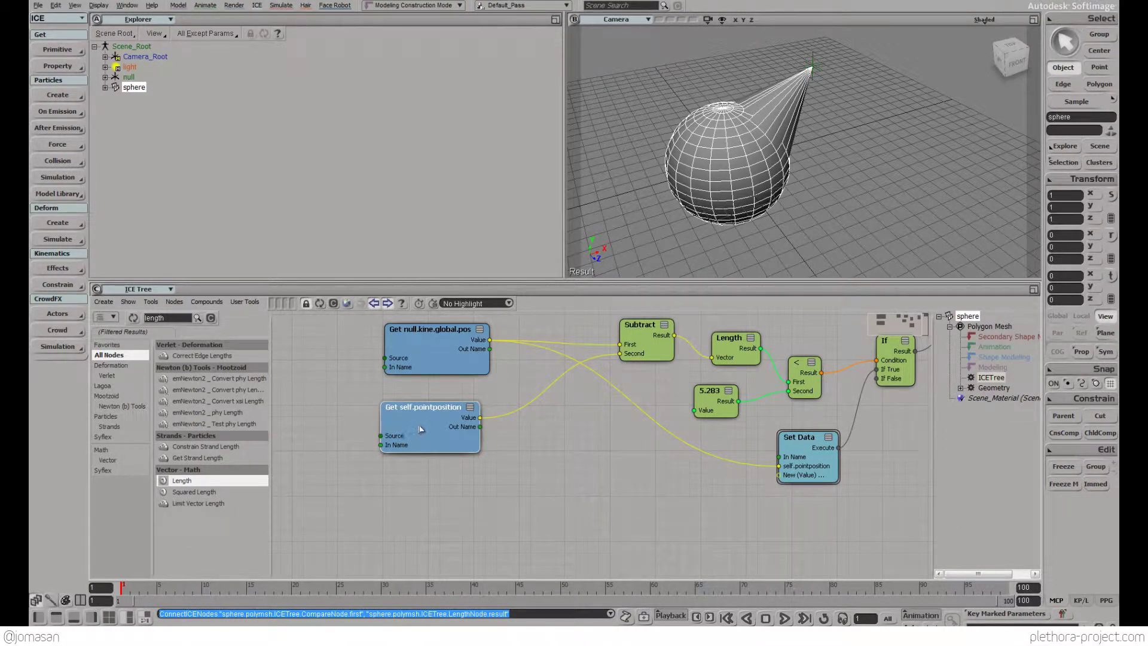
pyautogui.moveTo(658, 355); pyautogui.dragTo(619, 359)
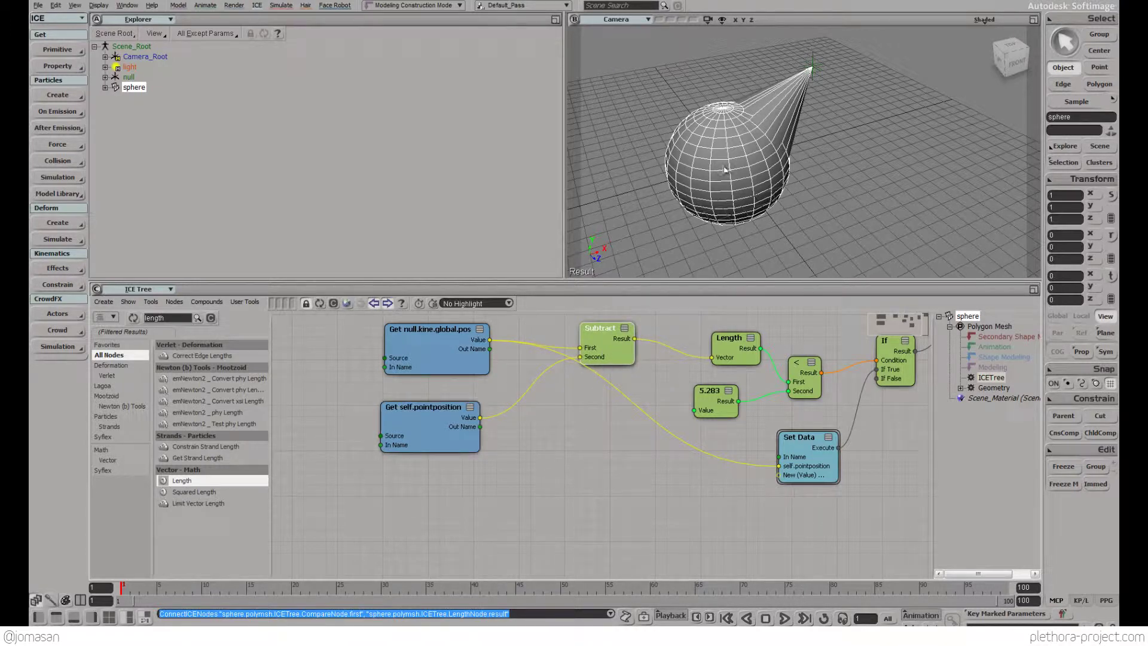
# - Search 'get data' and drop a Get Data node into the graph
pyautogui.click(177, 320)
pyautogui.write('get math')
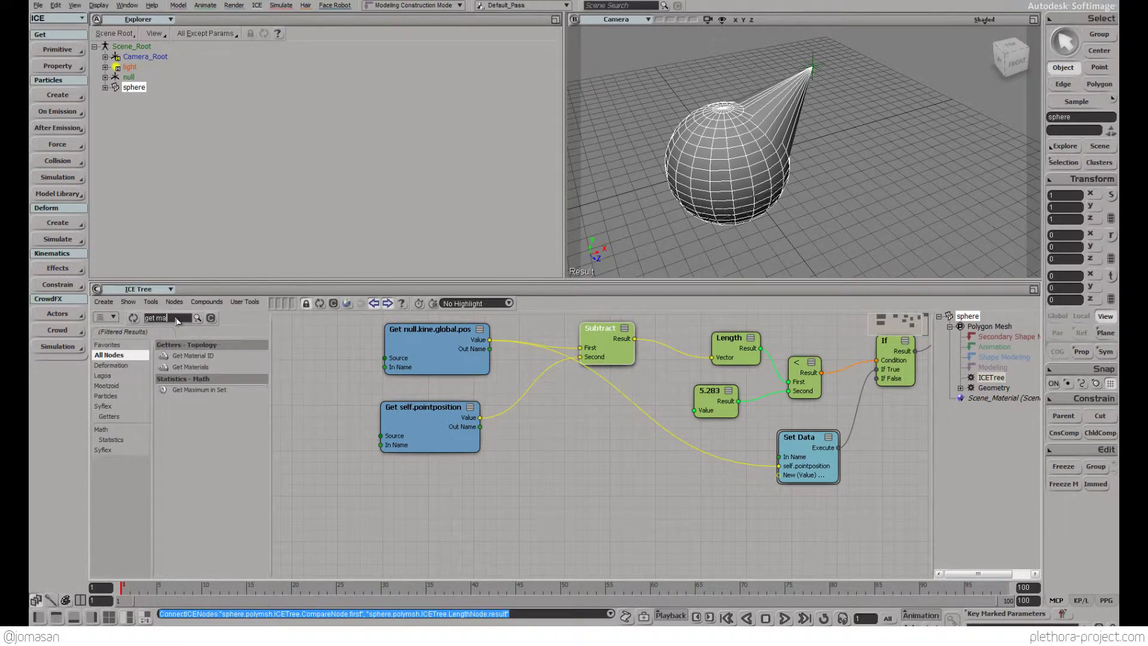
pyautogui.press('BackSpace')
pyautogui.press('BackSpace')
pyautogui.press('BackSpace')
pyautogui.press('BackSpace')
pyautogui.press('BackSpace')
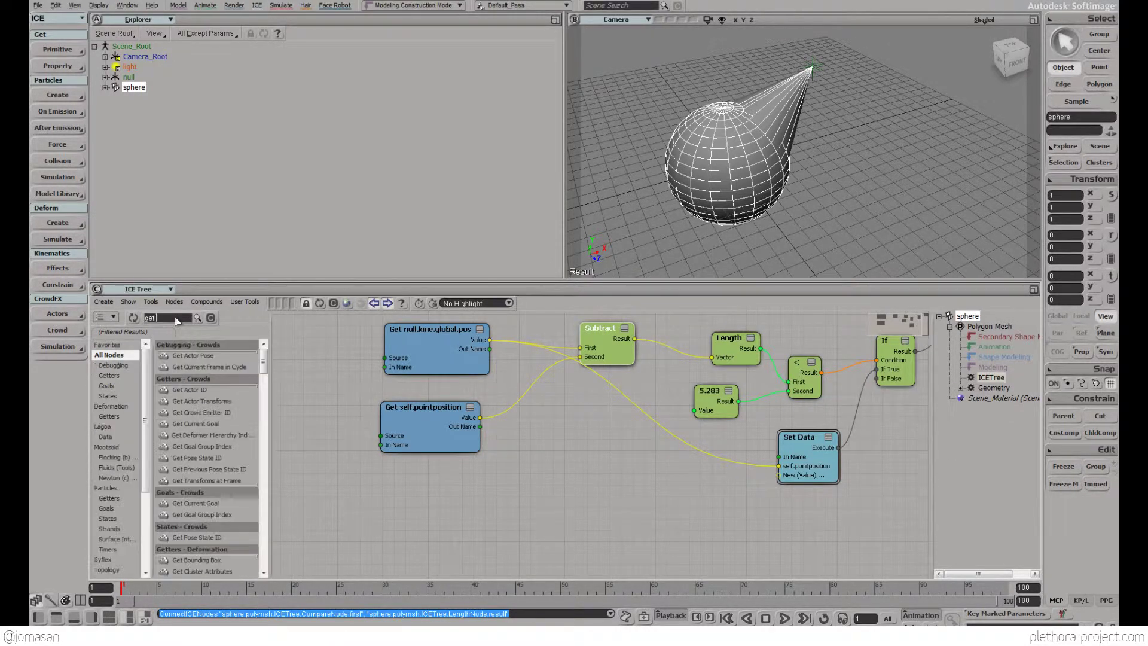
pyautogui.write('data')
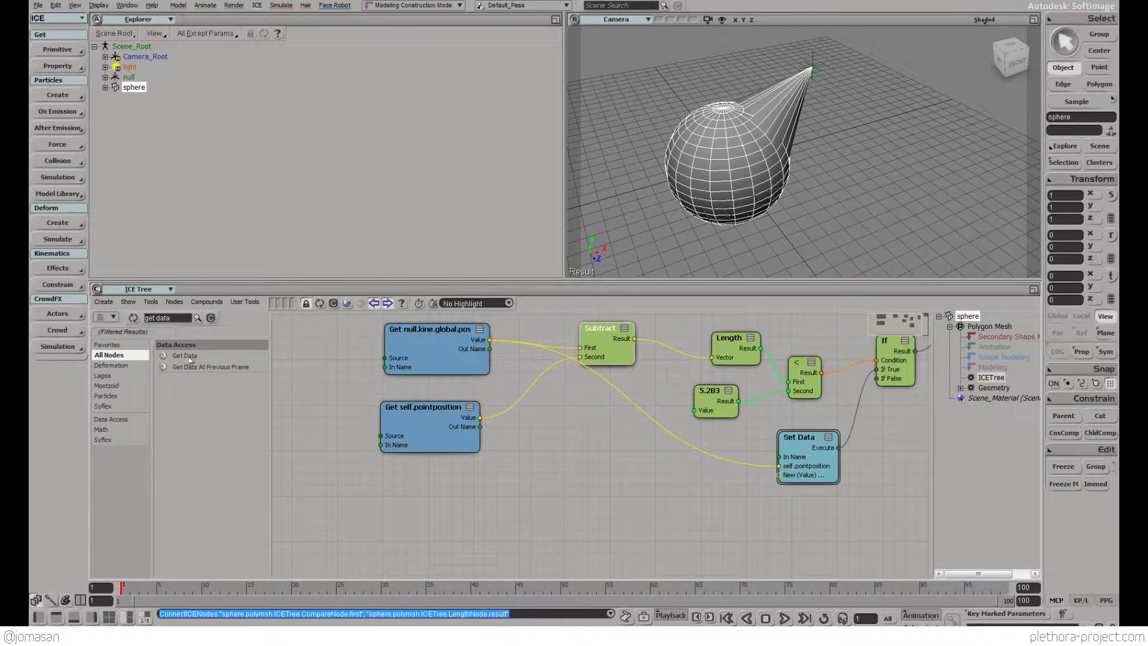
pyautogui.moveTo(184, 356); pyautogui.dragTo(444, 491)
# - Set the Get Data reference to sphere > Kinematics > Global Transform (sphere.kine.global)
pyautogui.doubleClick(443, 490)
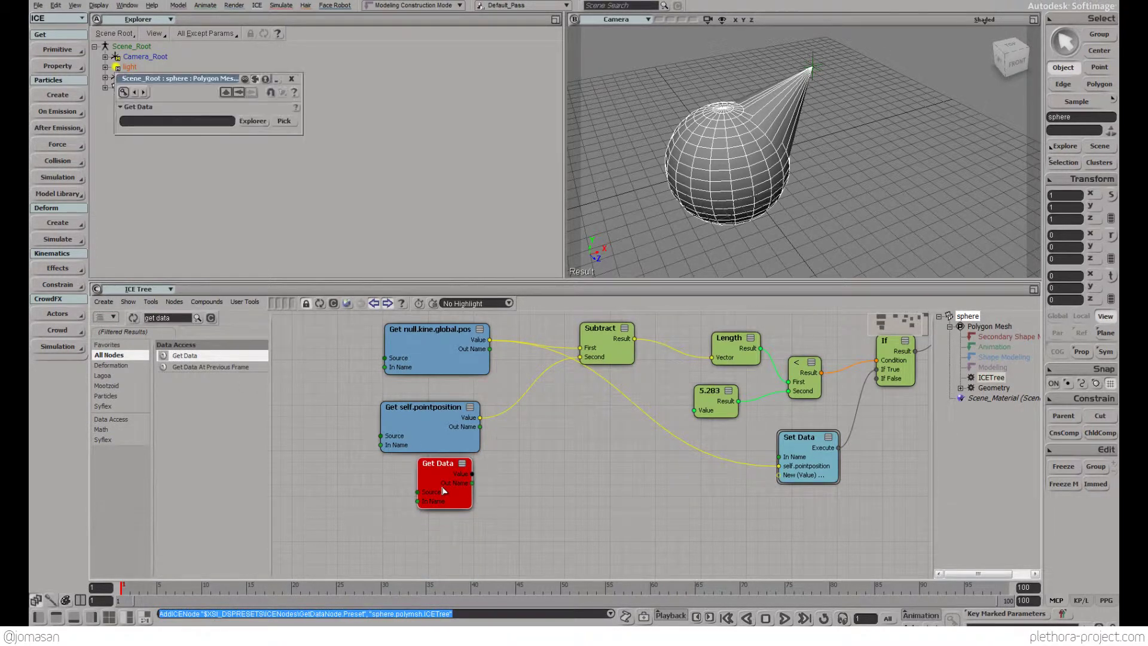
pyautogui.click(254, 122)
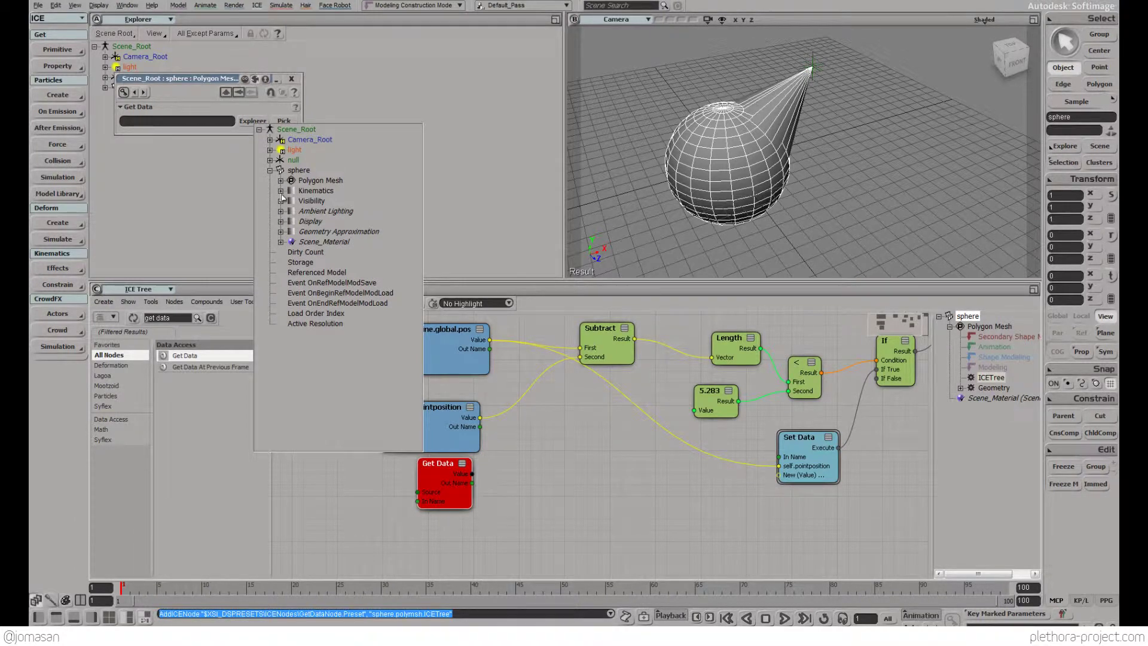
pyautogui.click(281, 191)
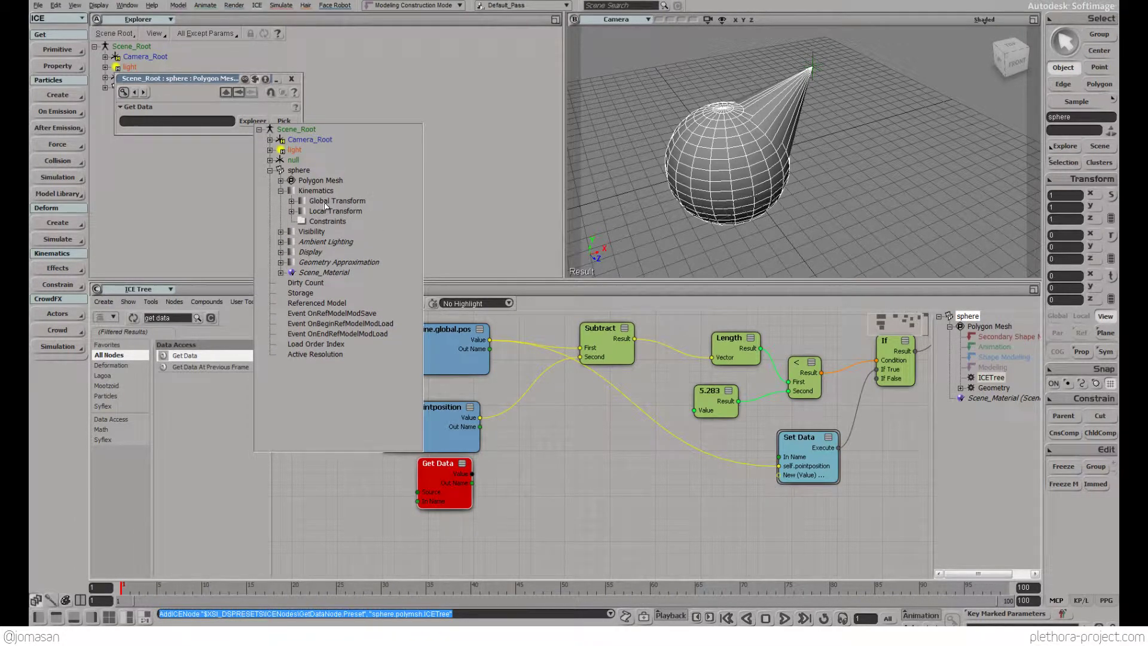
pyautogui.click(292, 201)
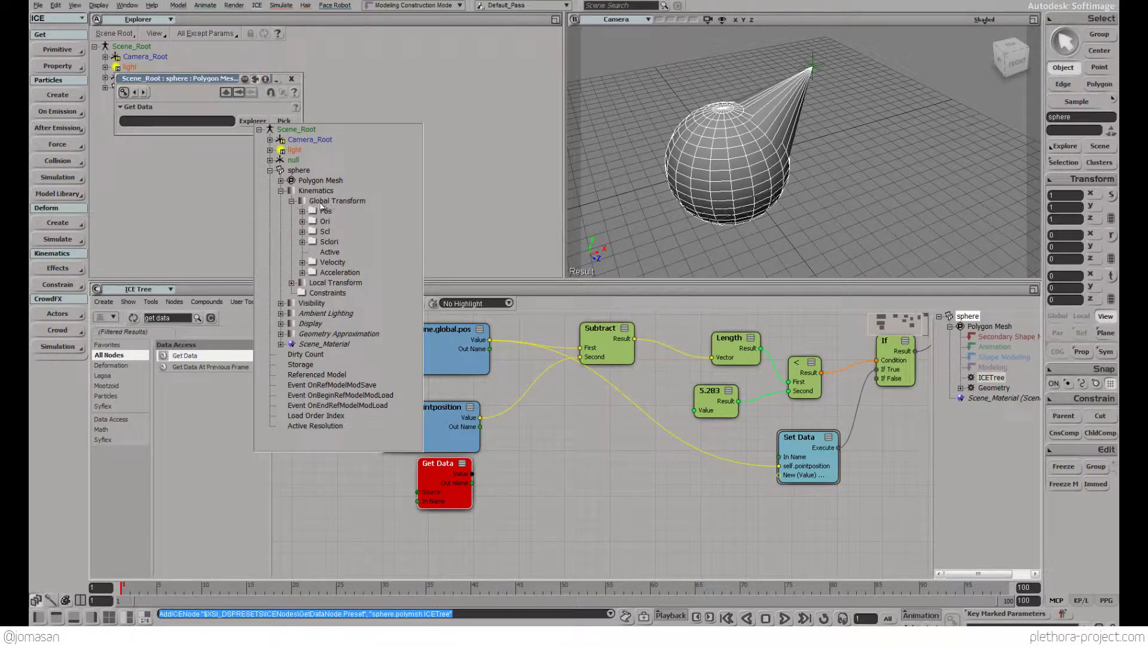
pyautogui.click(327, 204)
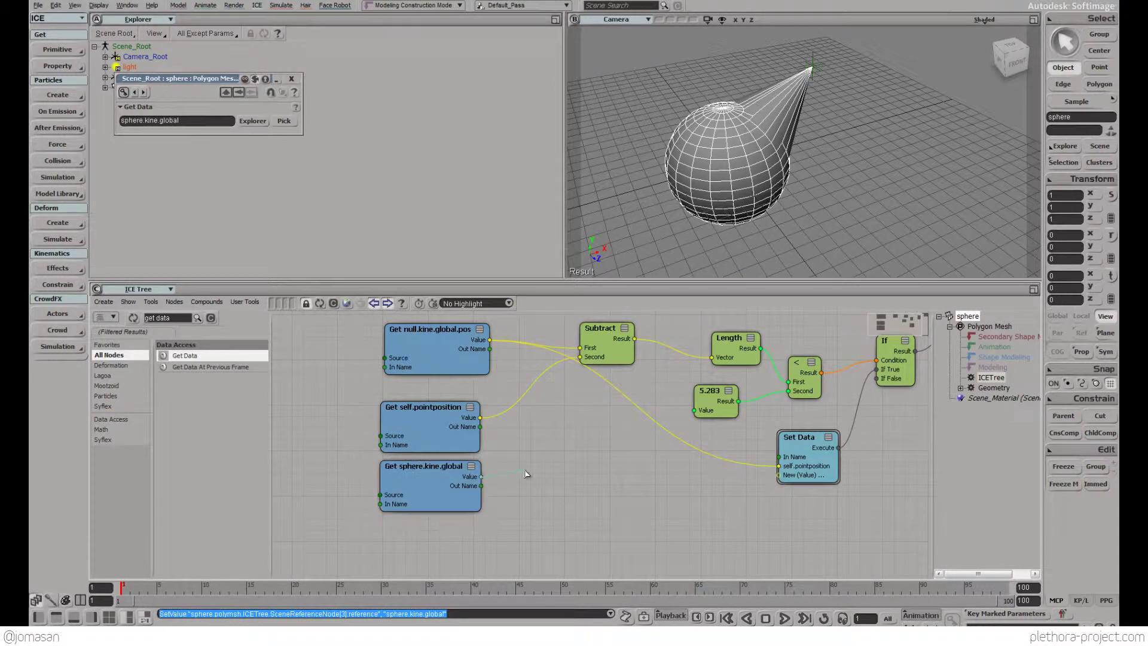
pyautogui.click(184, 320)
pyautogui.write('multiply')
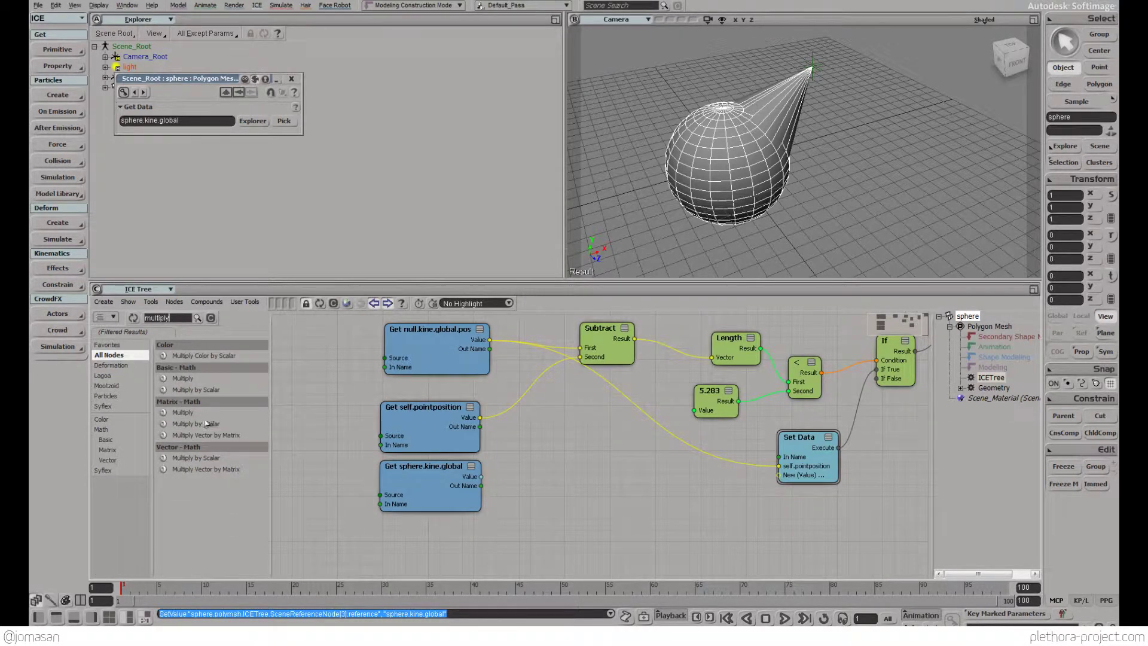
# - Add a Multiply Vector by Matrix node, then move it into place with the position and transform nodes
pyautogui.moveTo(212, 434); pyautogui.dragTo(537, 469)
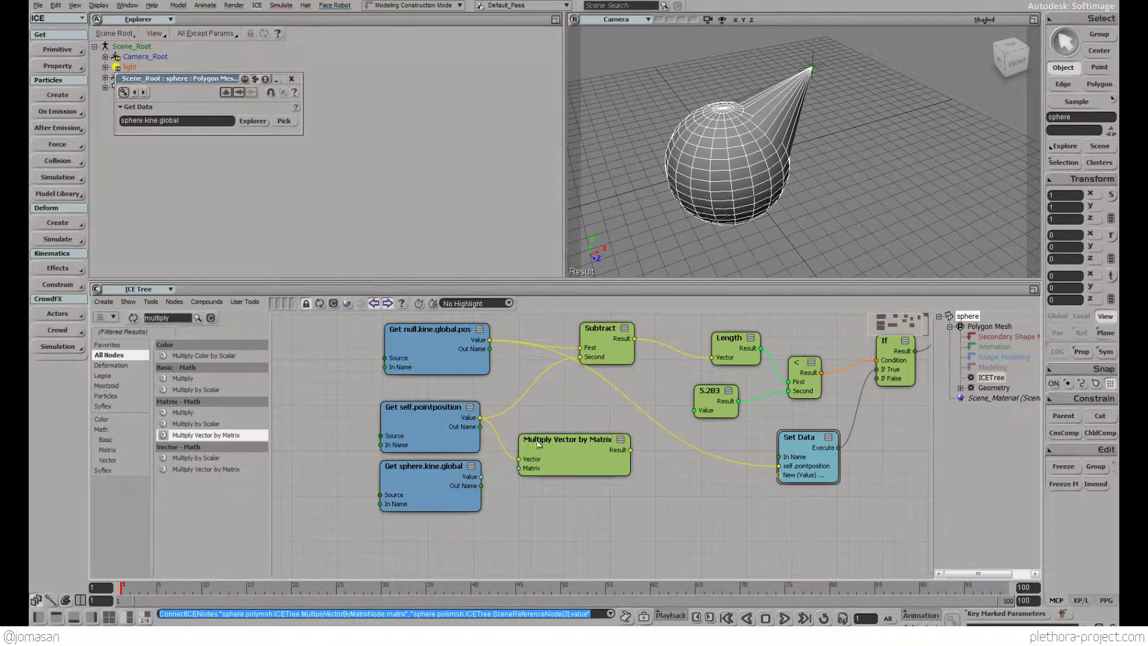
pyautogui.moveTo(635, 517); pyautogui.dragTo(373, 395)
pyautogui.moveTo(568, 440); pyautogui.dragTo(481, 434)
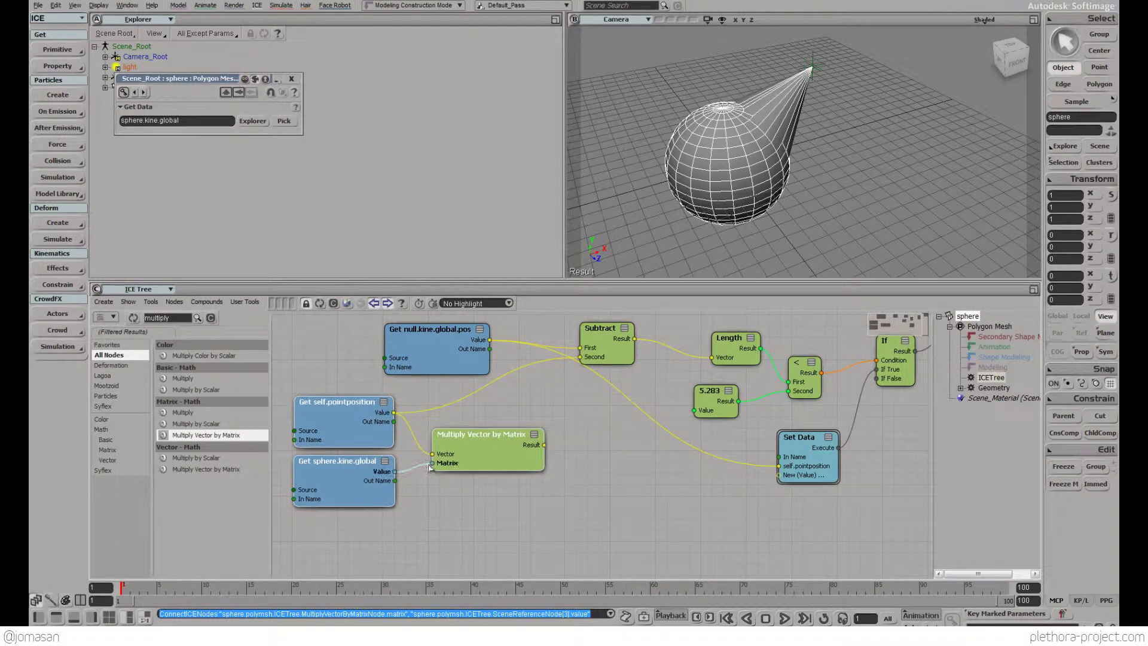
pyautogui.click(500, 422)
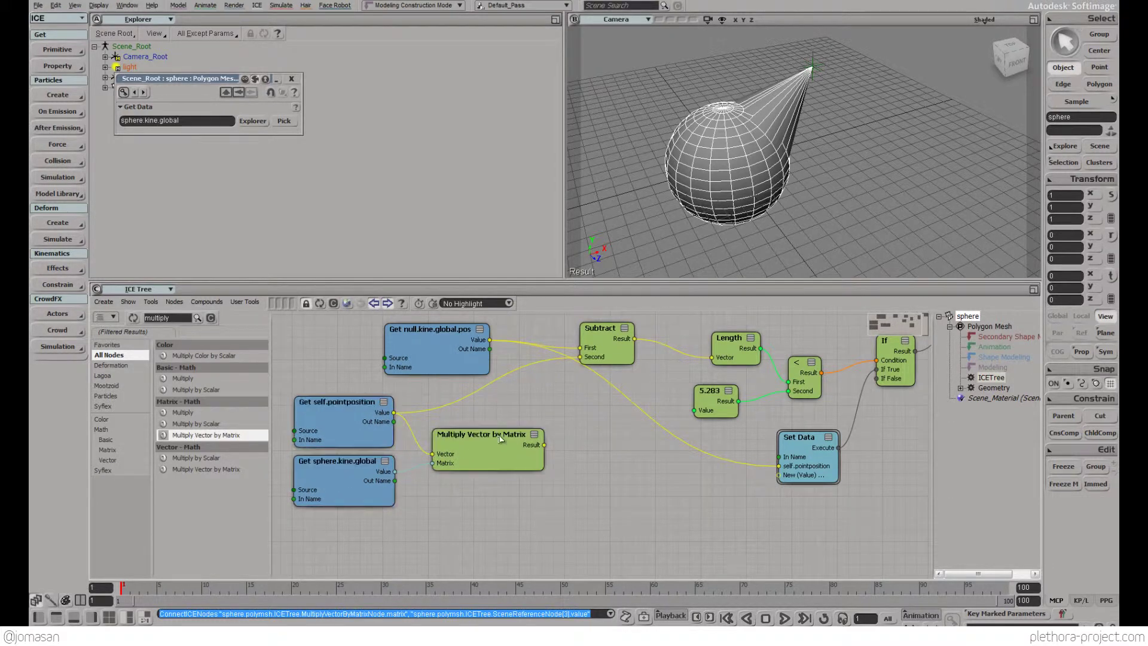
pyautogui.moveTo(497, 446); pyautogui.dragTo(608, 347)
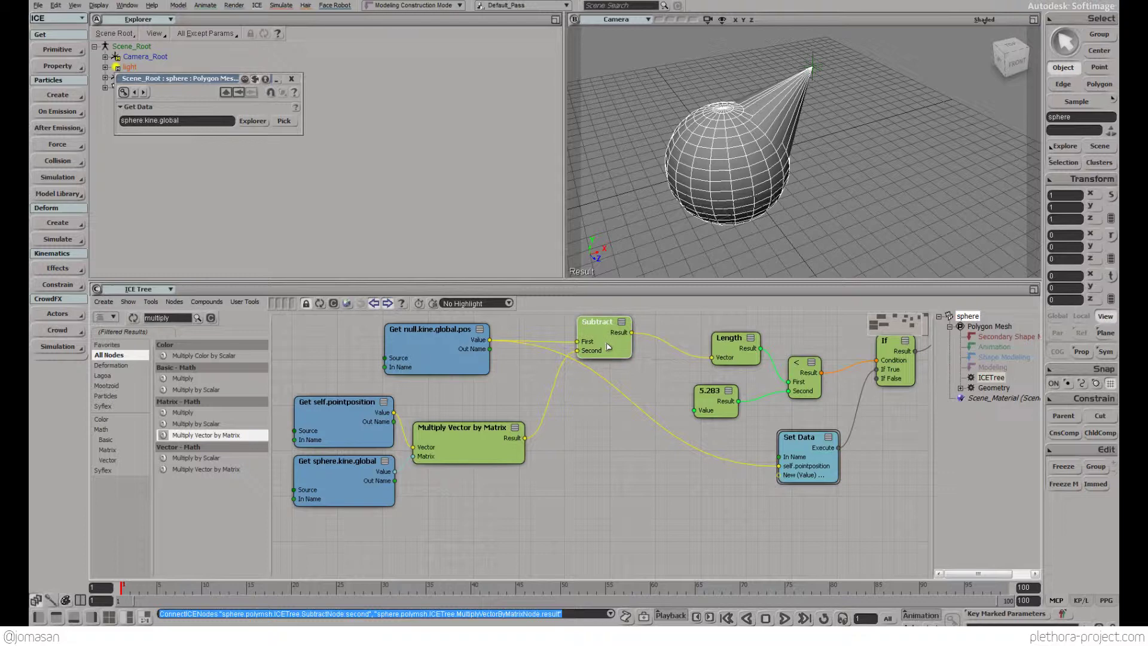
# - Test-move the sphere and undo it, then reposition the Subtract node
pyautogui.click(717, 208)
pyautogui.press('v')
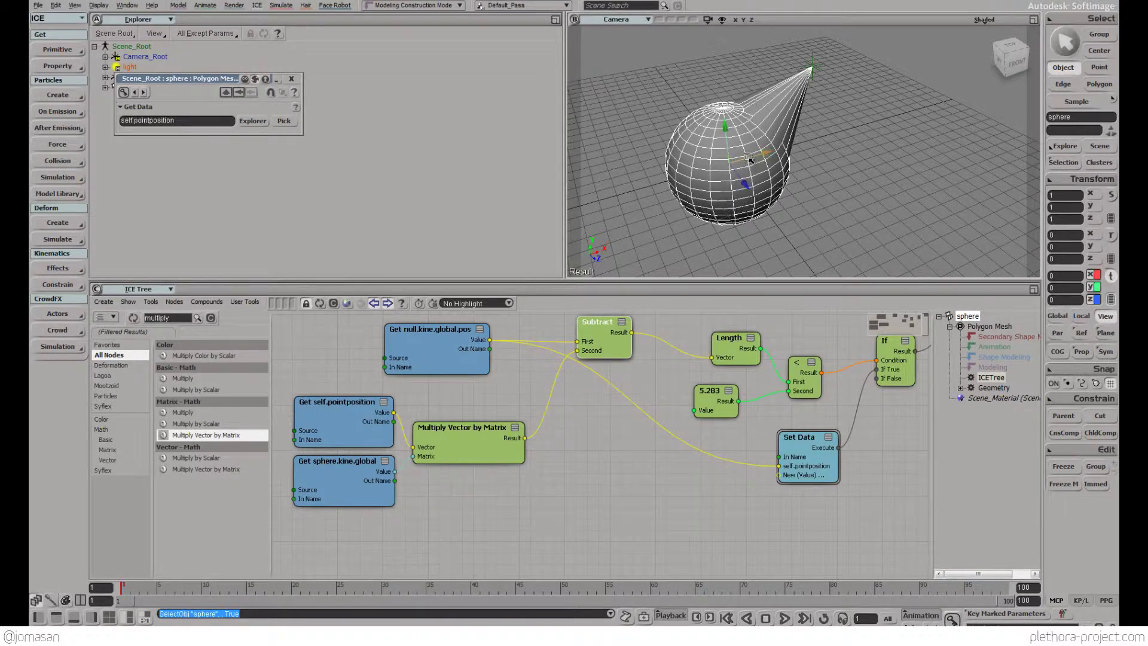
pyautogui.moveTo(751, 161); pyautogui.dragTo(727, 169)
pyautogui.hotkey('ctrl', 'z')
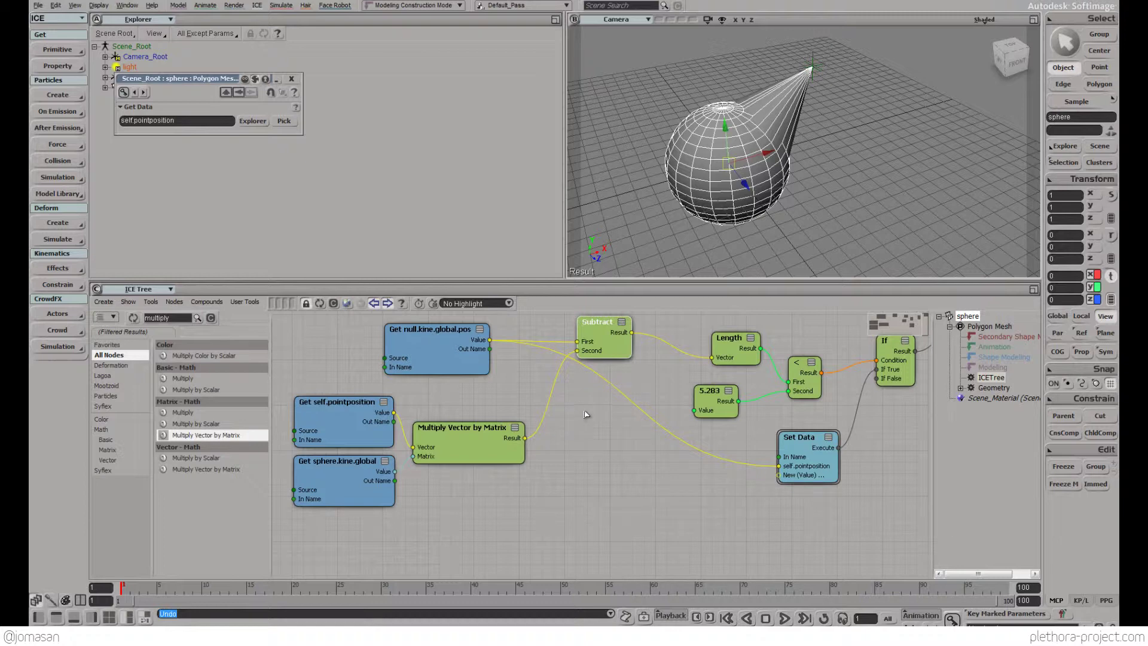
pyautogui.moveTo(616, 343); pyautogui.dragTo(602, 352)
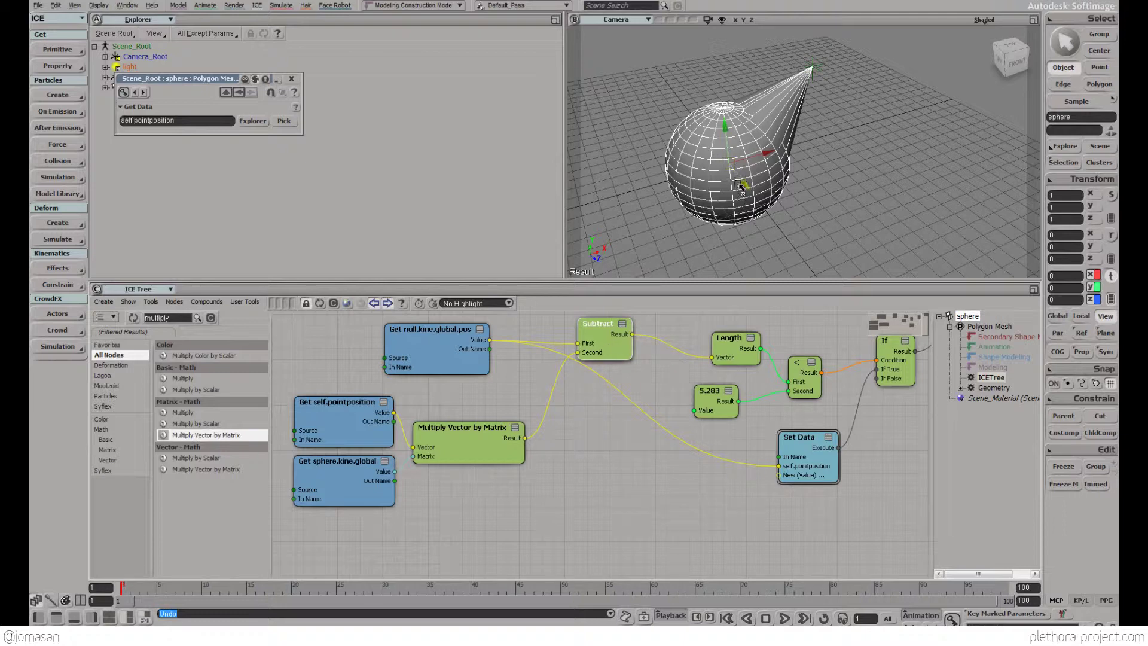
# - Duplicate Get self.pointposition with Ctrl+D and place the copy below the other nodes
pyautogui.click(344, 433)
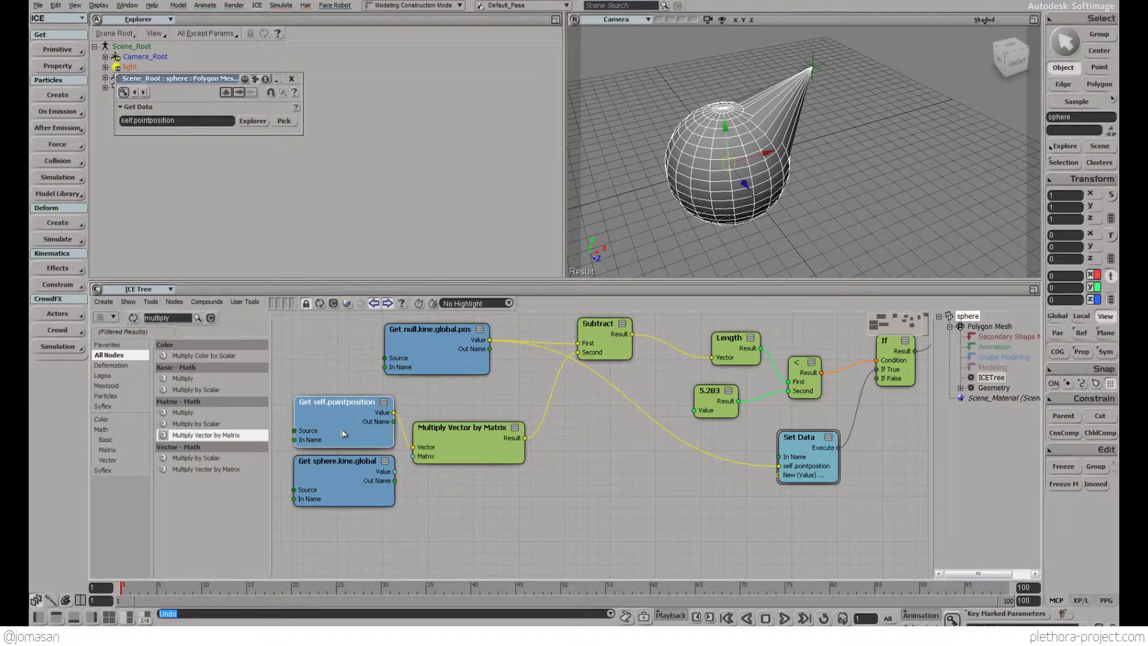
pyautogui.hotkey('ctrl', 'd')
pyautogui.moveTo(370, 443); pyautogui.dragTo(608, 549)
pyautogui.moveTo(608, 549); pyautogui.dragTo(609, 508, button='middle')
pyautogui.moveTo(610, 507); pyautogui.dragTo(559, 508)
pyautogui.moveTo(560, 508); pyautogui.dragTo(495, 541, button='middle')
# - Add an Add node with point position in Value2, its Result feeding Set Data
pyautogui.doubleClick(177, 319)
pyautogui.write('add')
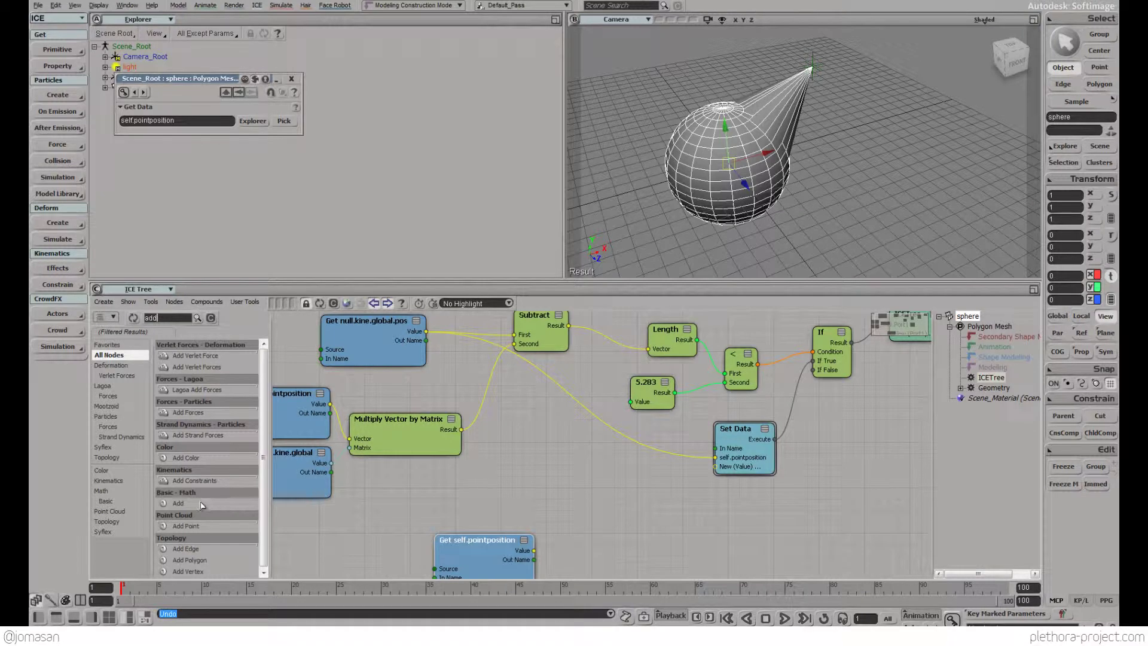
pyautogui.moveTo(202, 504); pyautogui.dragTo(589, 505)
pyautogui.moveTo(540, 326); pyautogui.dragTo(610, 472)
pyautogui.moveTo(531, 555); pyautogui.dragTo(590, 482)
pyautogui.moveTo(592, 465); pyautogui.dragTo(531, 510, button='middle')
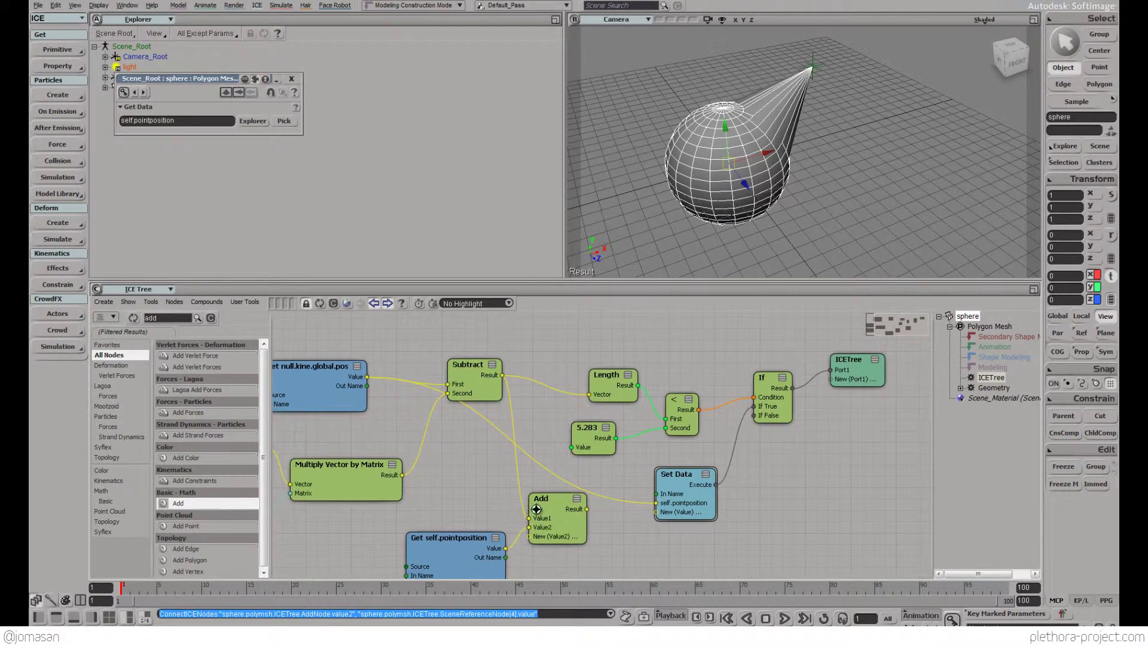
pyautogui.moveTo(620, 510); pyautogui.dragTo(668, 505)
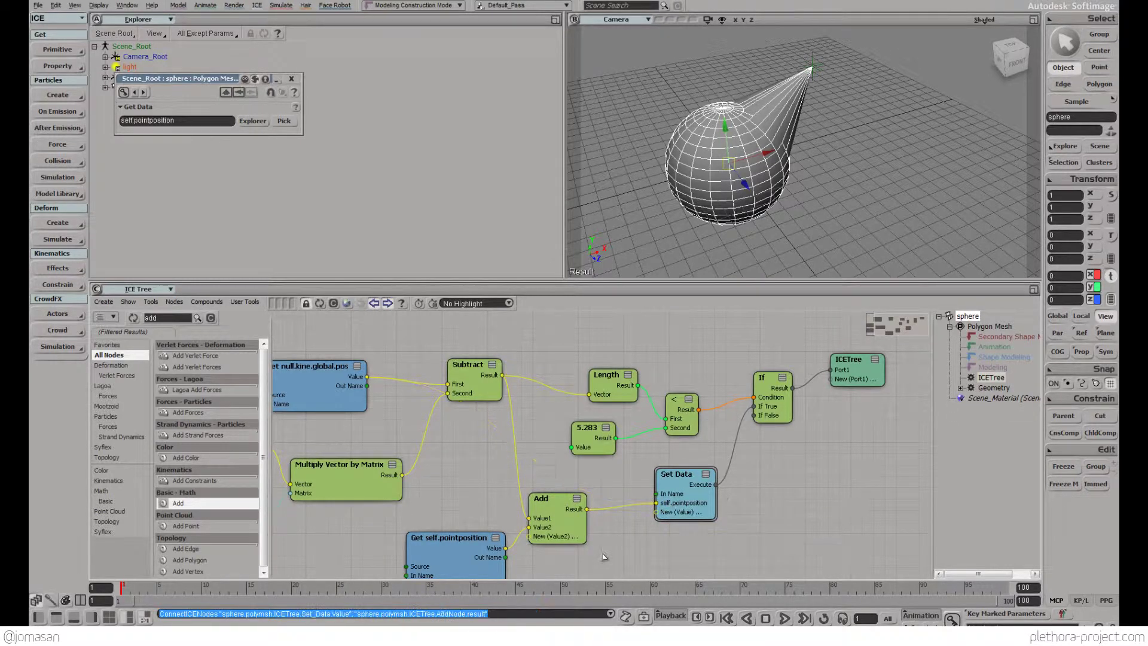
# - Tidy the Add and Get nodes, then move the sphere along X to -0.354
pyautogui.moveTo(565, 537); pyautogui.dragTo(580, 535)
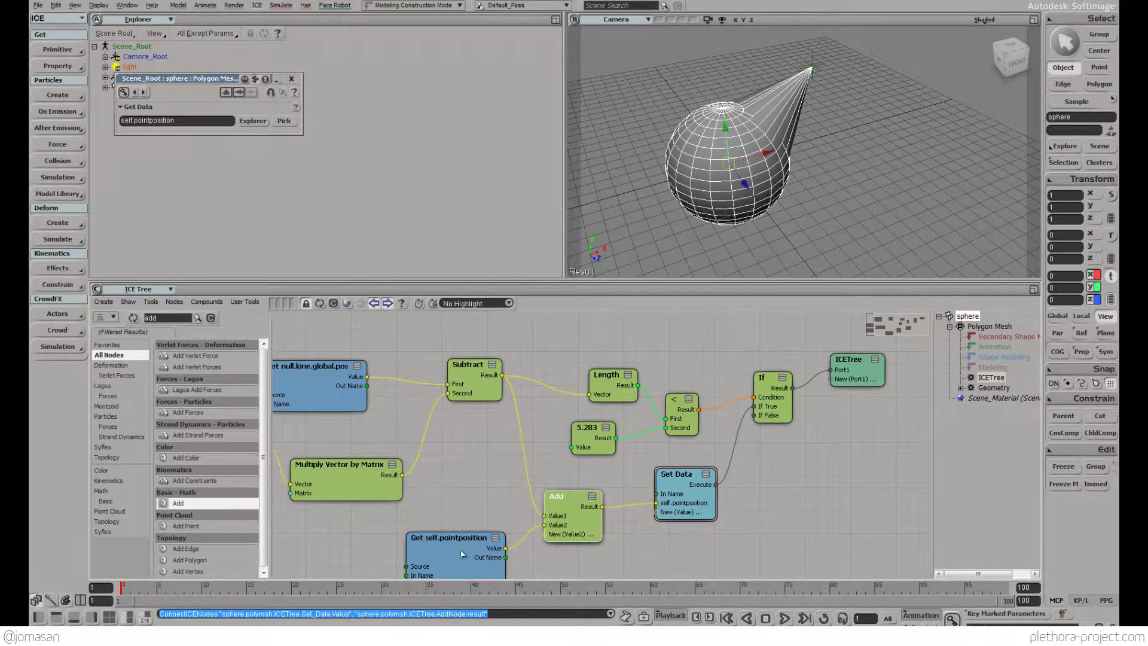
pyautogui.moveTo(455, 555); pyautogui.dragTo(464, 546)
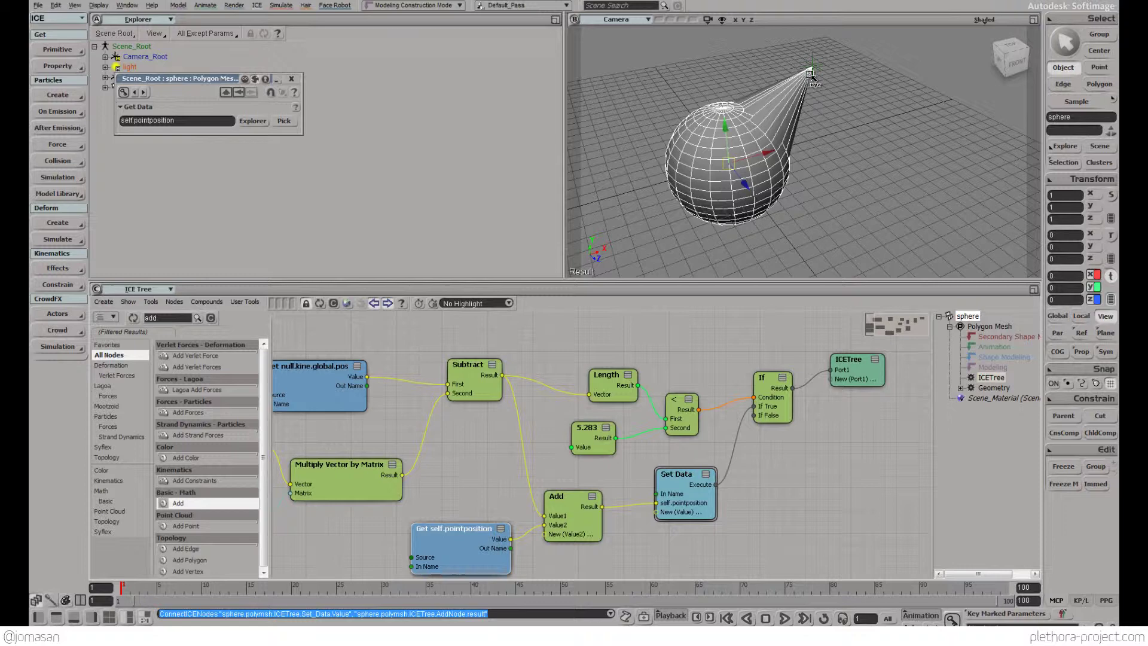
pyautogui.moveTo(461, 420); pyautogui.dragTo(569, 379, button='middle')
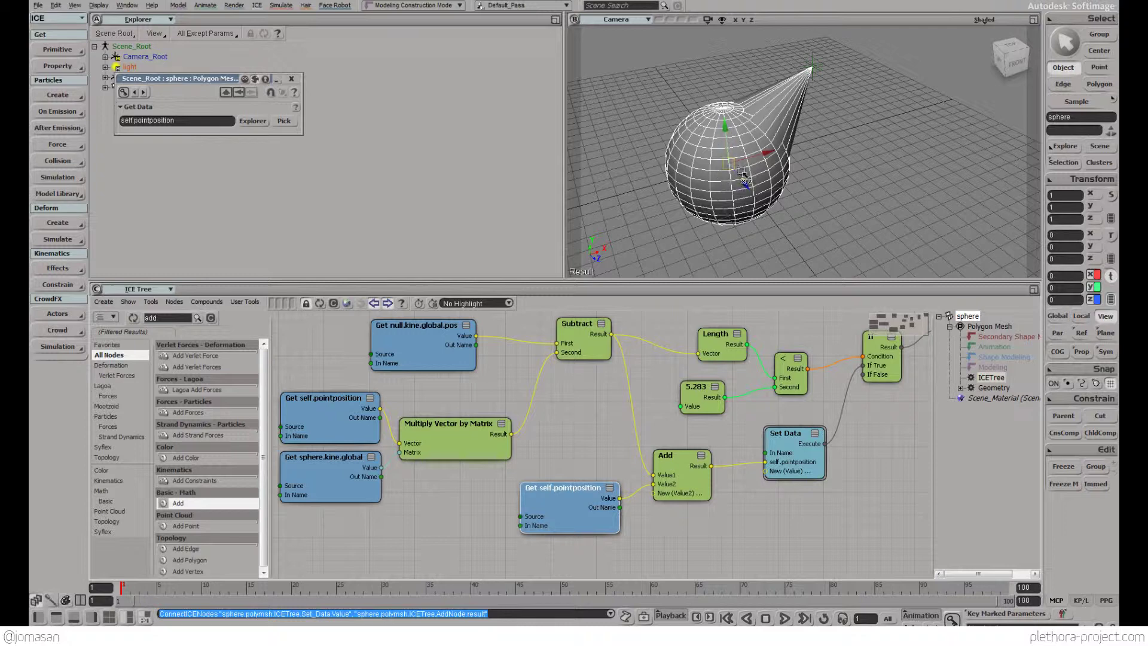
pyautogui.moveTo(681, 431); pyautogui.dragTo(619, 443, button='middle')
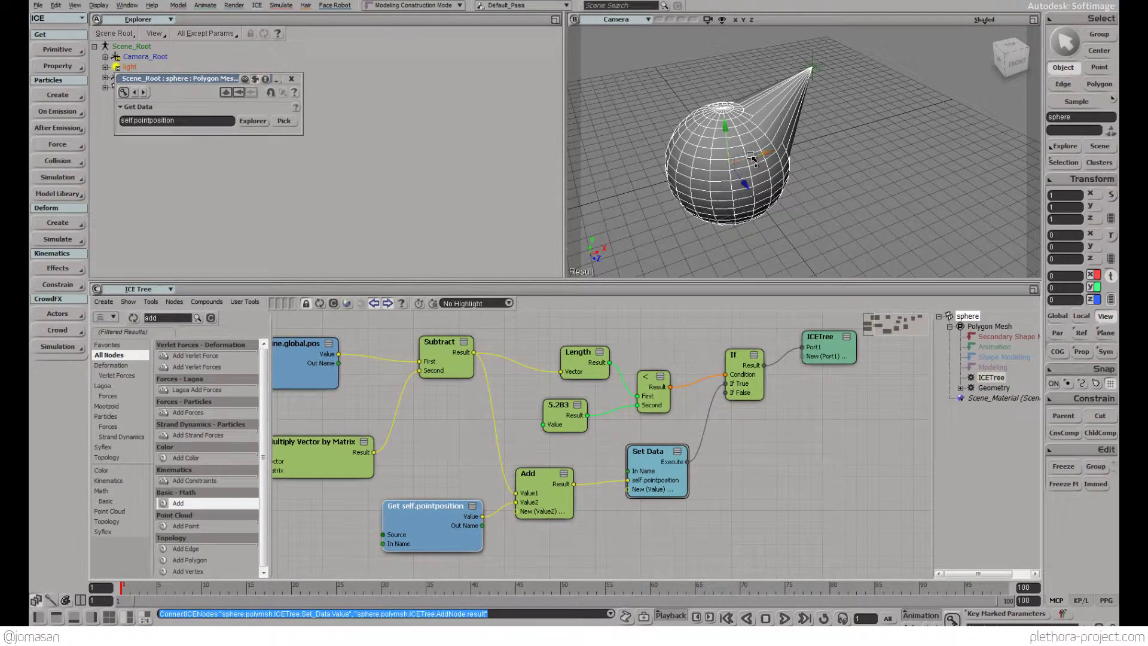
pyautogui.moveTo(755, 158); pyautogui.dragTo(790, 128)
# - Move the null, then lower the sphere along Y so the cone follows the null
pyautogui.click(812, 70)
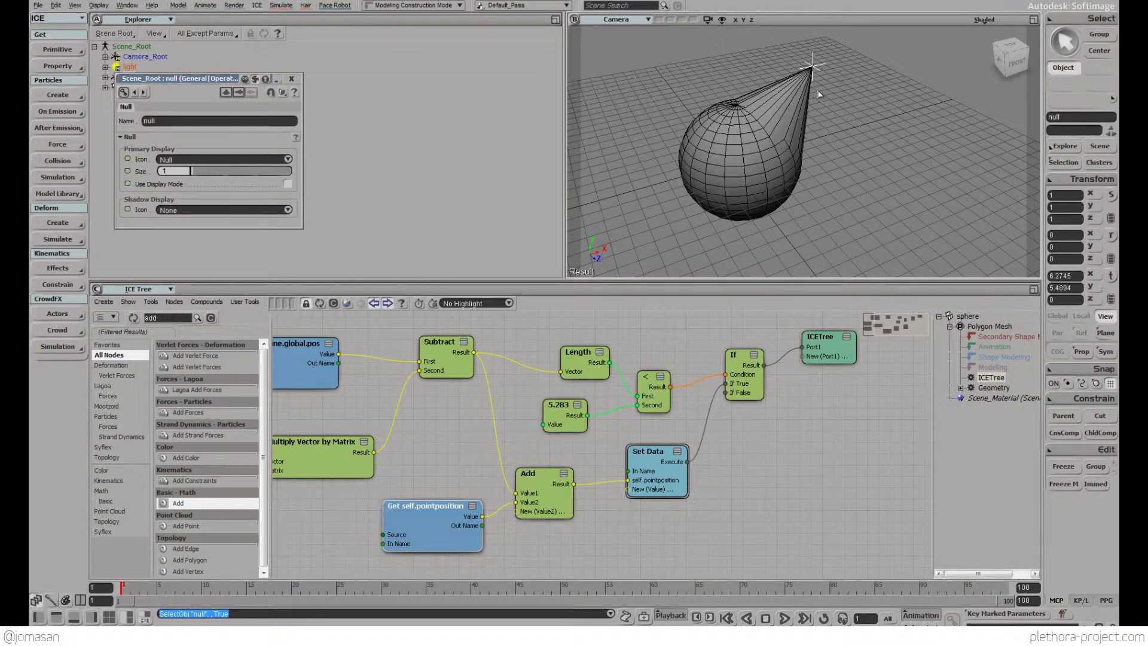
pyautogui.moveTo(822, 61); pyautogui.dragTo(658, 119)
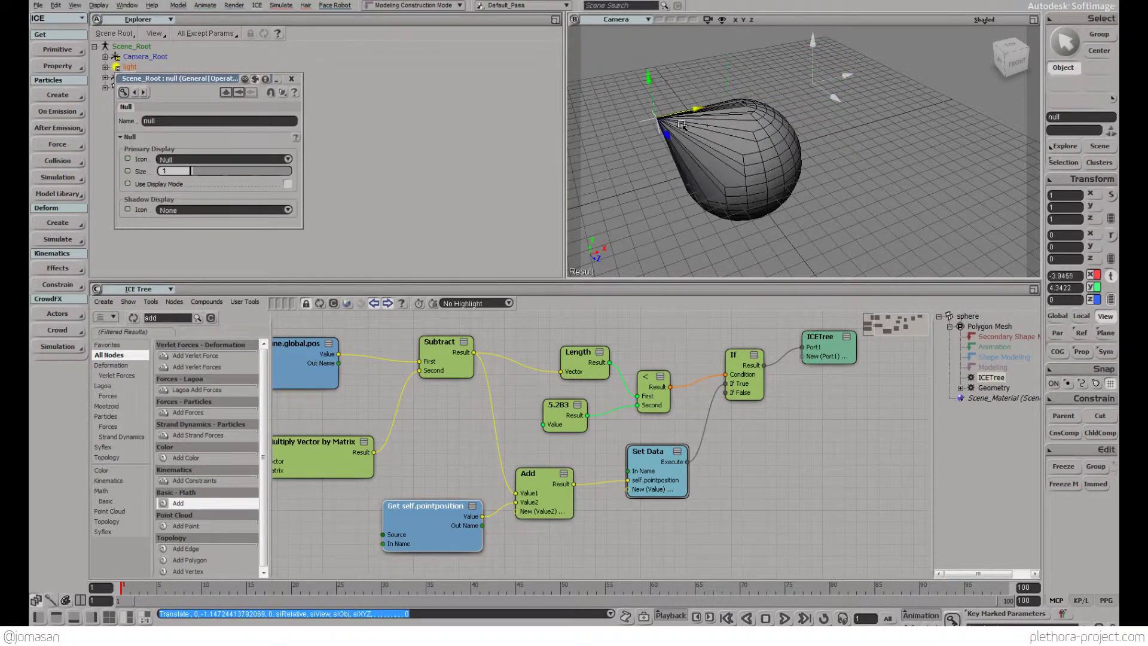
pyautogui.click(764, 151)
pyautogui.press('v')
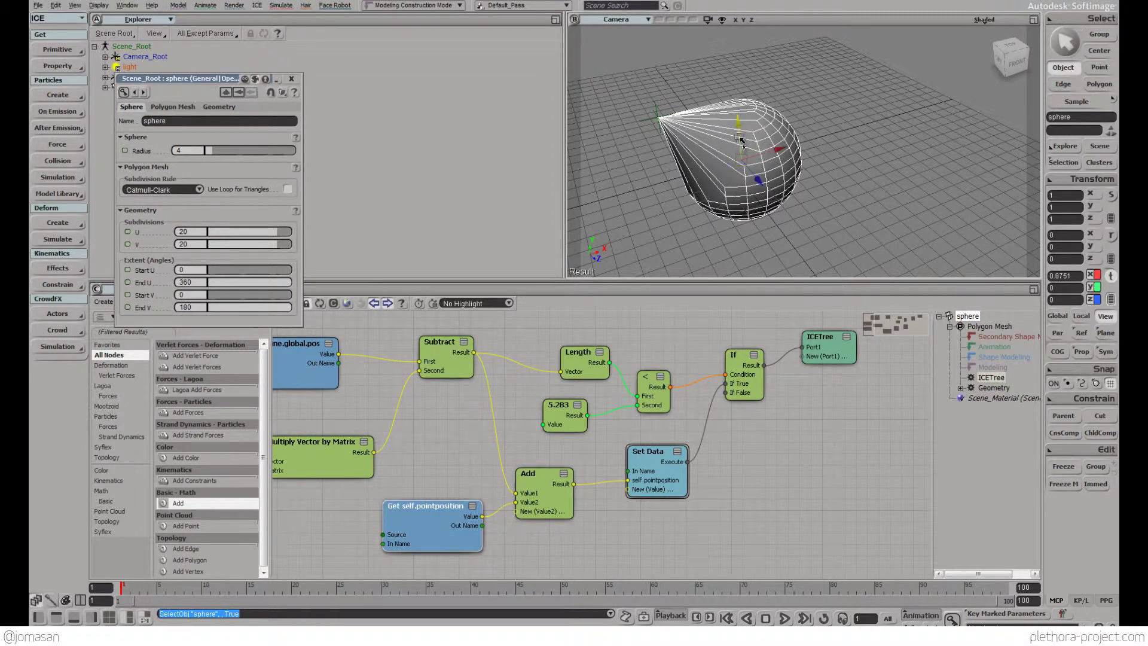
pyautogui.moveTo(740, 138); pyautogui.dragTo(765, 170)
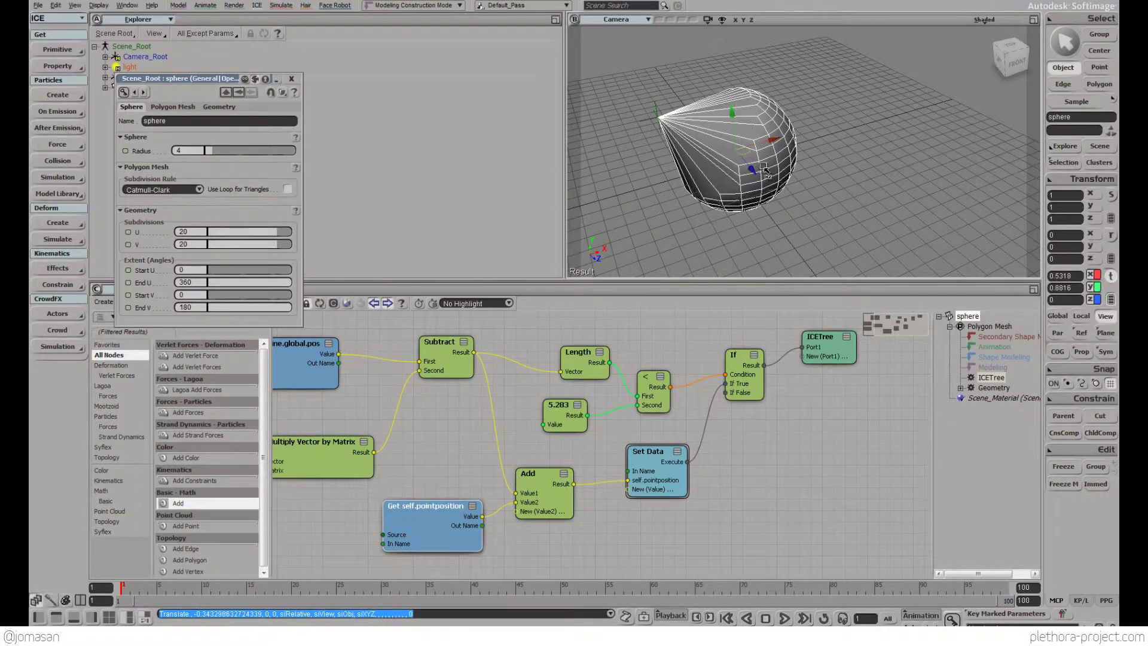
pyautogui.moveTo(765, 171)
pyautogui.mouseDown(button='middle')
pyautogui.moveTo(814, 167)
pyautogui.moveTo(748, 171)
pyautogui.mouseUp(button='middle')
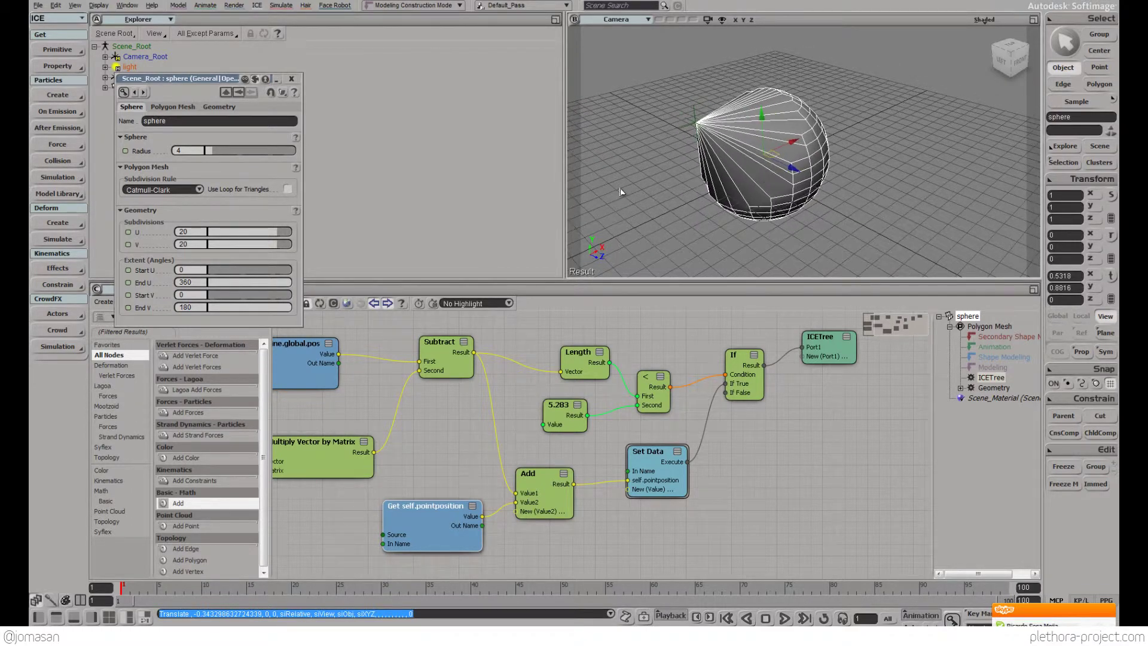
# - Close the sphere's properties and line up the three Get nodes and Multiply Vector by Matrix
pyautogui.click(291, 79)
pyautogui.scroll(-3, 549, 371)
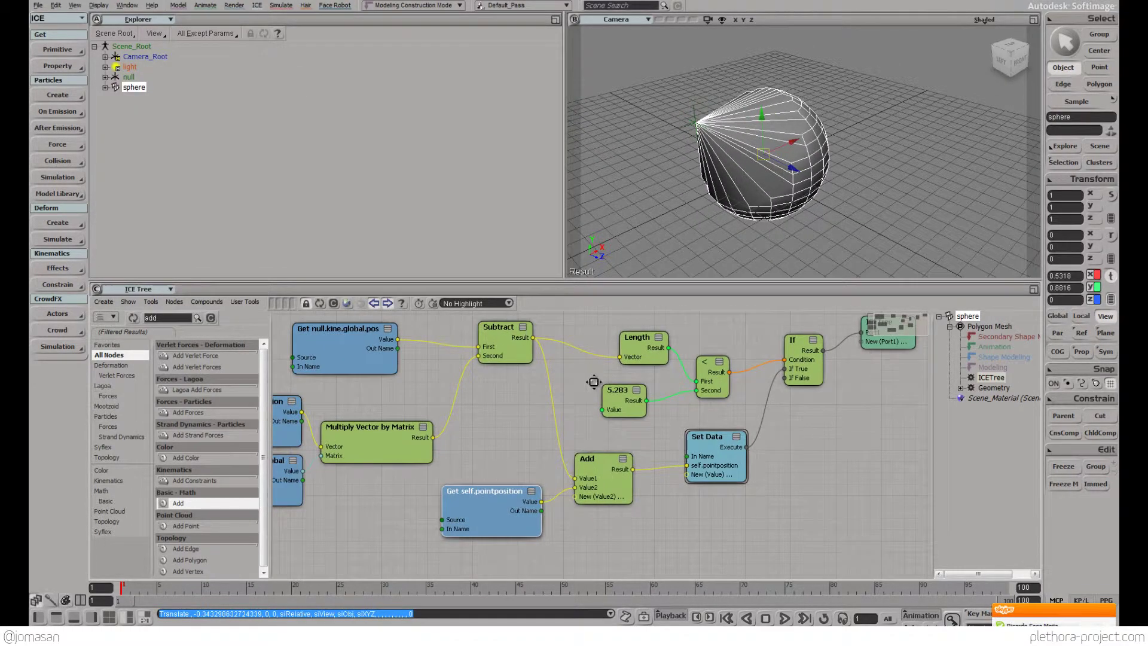
pyautogui.scroll(2, 616, 389)
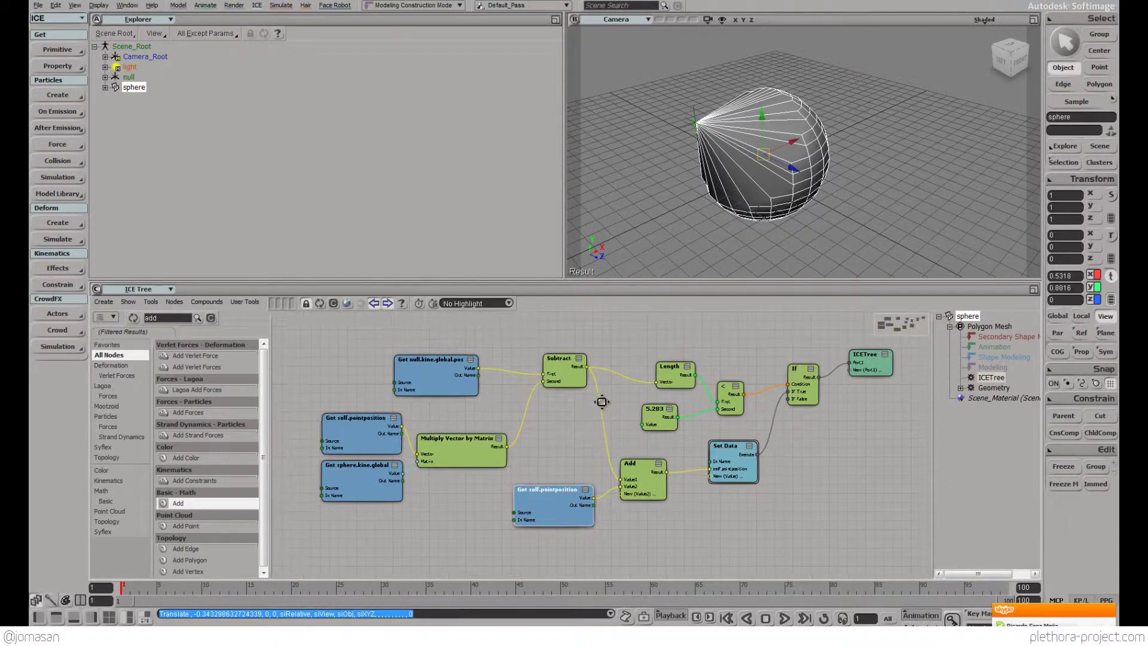
pyautogui.moveTo(383, 395); pyautogui.dragTo(343, 396)
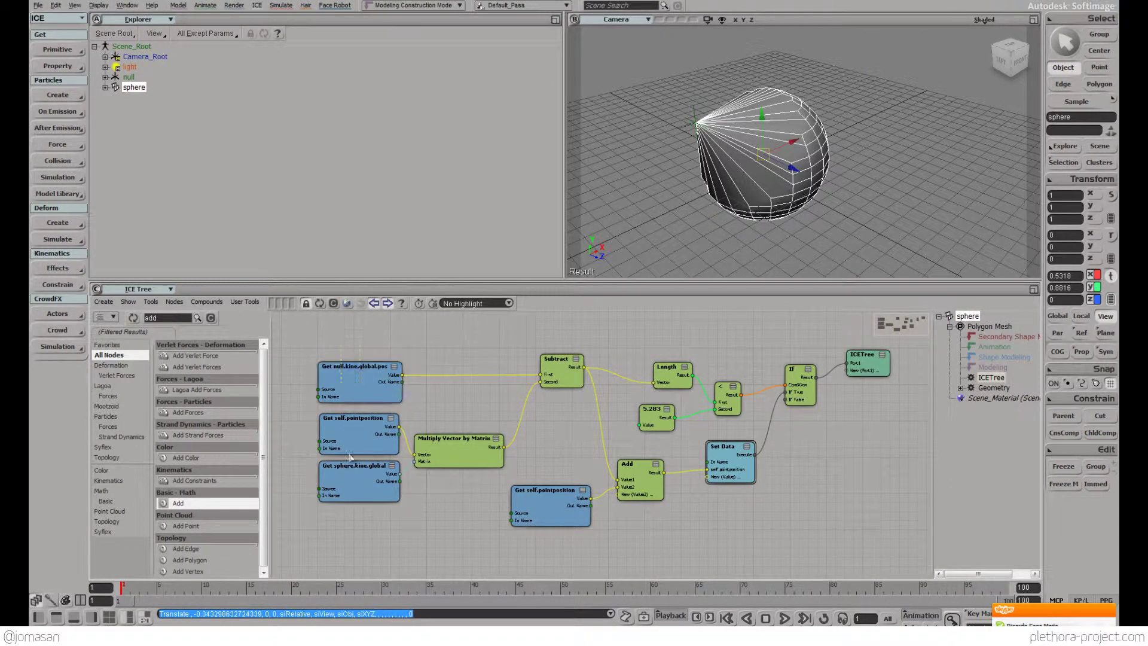
pyautogui.moveTo(460, 461); pyautogui.dragTo(485, 458)
pyautogui.moveTo(408, 350); pyautogui.dragTo(385, 469)
pyautogui.moveTo(482, 450); pyautogui.dragTo(484, 423)
# - Align the Subtract, Multiply and Get self.pointposition nodes, and move the If and ICETree nodes down
pyautogui.scroll(3, 529, 407)
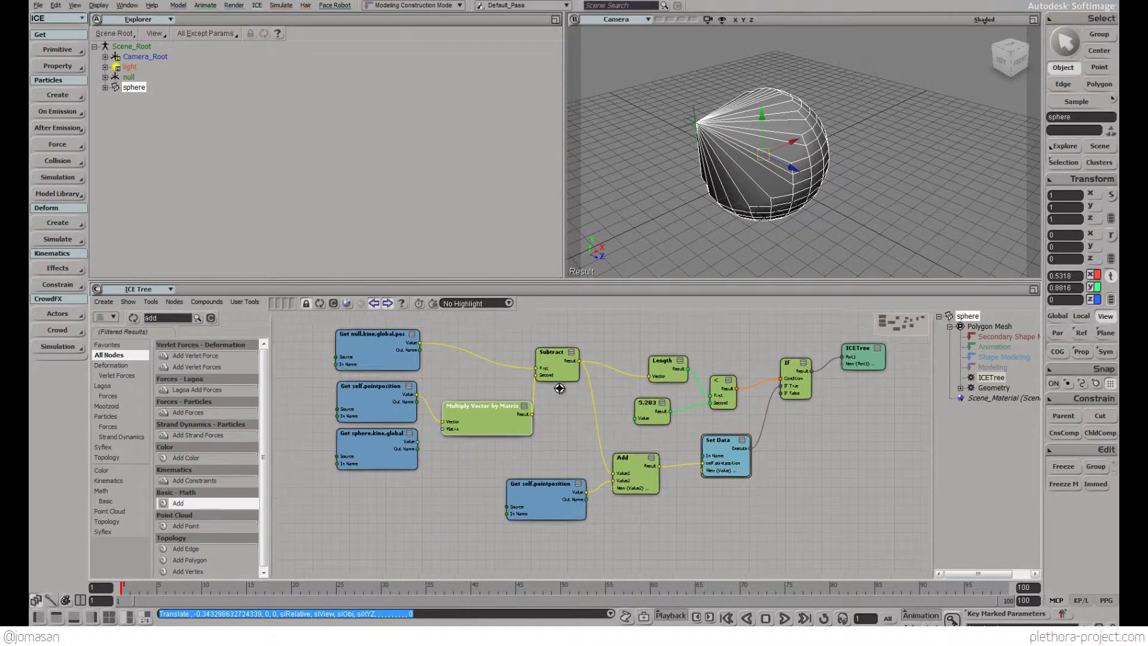
pyautogui.moveTo(581, 400); pyautogui.dragTo(582, 398)
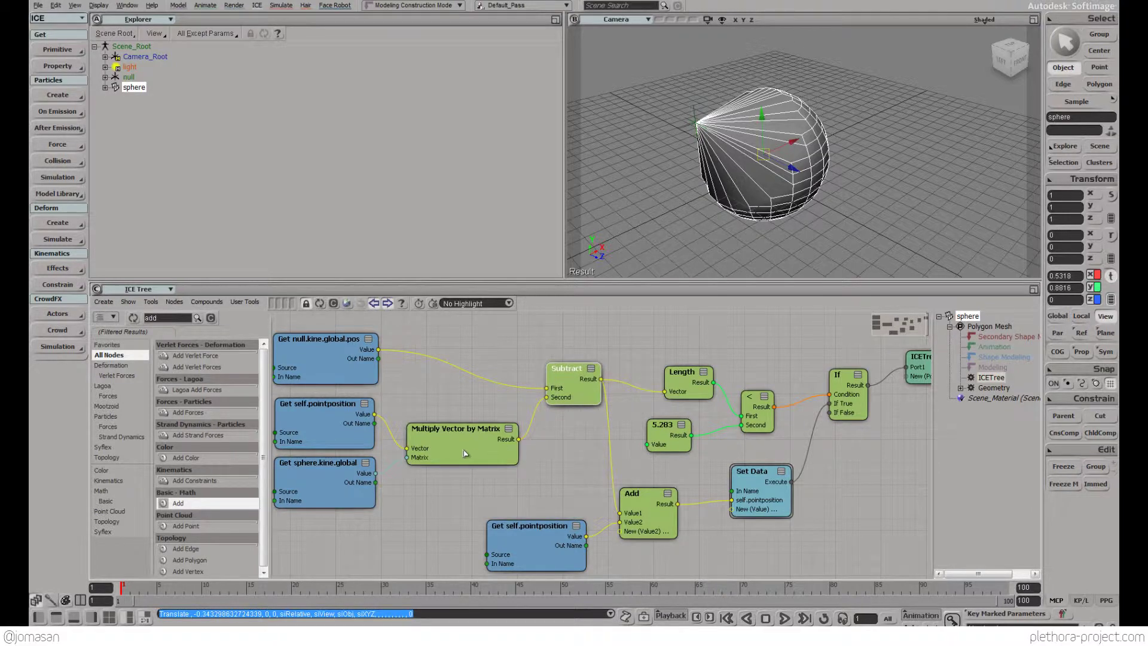
pyautogui.moveTo(479, 443); pyautogui.dragTo(476, 429)
pyautogui.moveTo(548, 540); pyautogui.dragTo(542, 505)
pyautogui.moveTo(740, 445); pyautogui.dragTo(690, 446, button='middle')
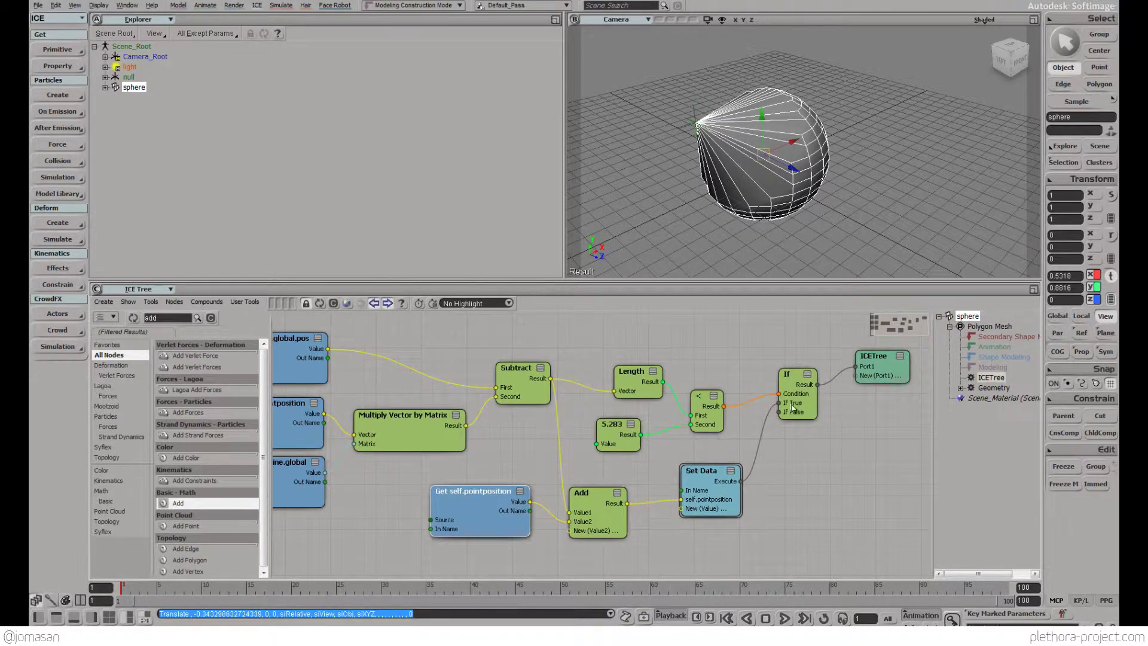
pyautogui.moveTo(794, 408); pyautogui.dragTo(766, 446)
pyautogui.moveTo(873, 378); pyautogui.dragTo(870, 427)
pyautogui.moveTo(714, 440); pyautogui.dragTo(772, 421, button='middle')
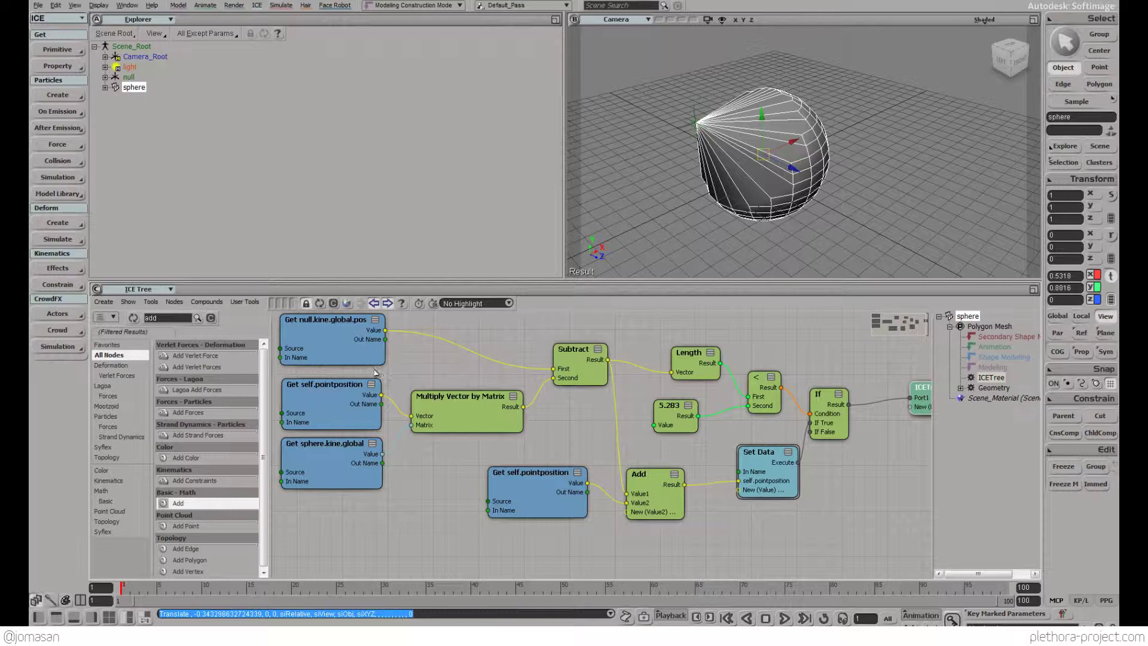
pyautogui.moveTo(491, 374)
pyautogui.mouseDown(button='middle')
pyautogui.moveTo(508, 400)
pyautogui.moveTo(493, 384)
pyautogui.mouseUp(button='middle')
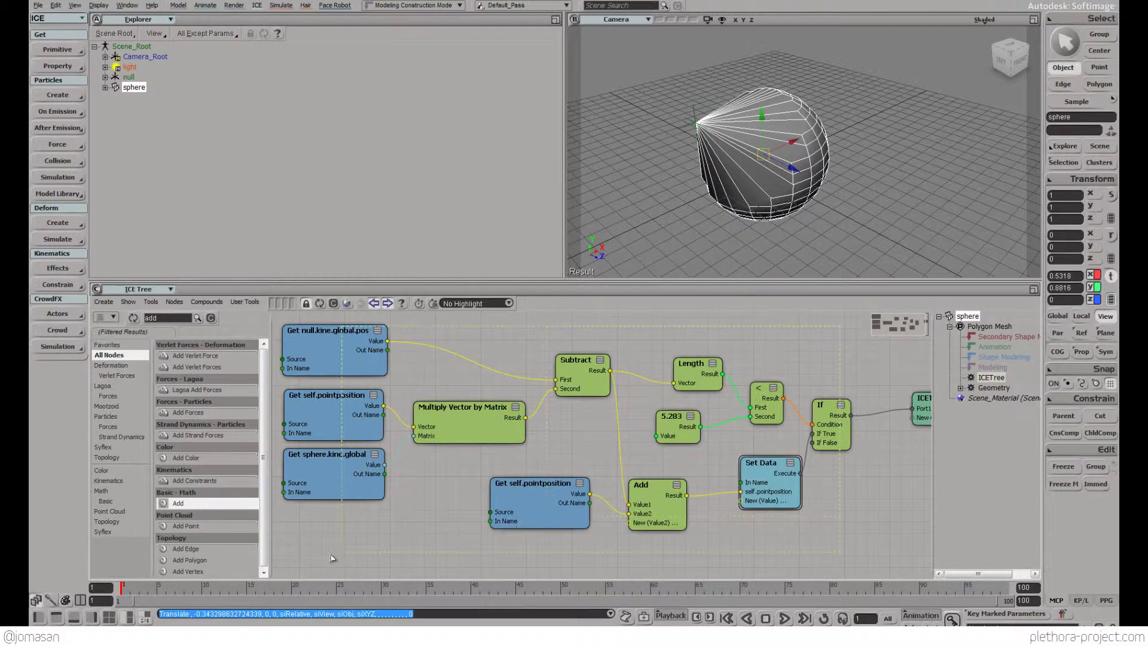
# - Collapse the selected deformation nodes into one CompoundNode and place it beside the ICETree node
pyautogui.moveTo(333, 558); pyautogui.dragTo(303, 581)
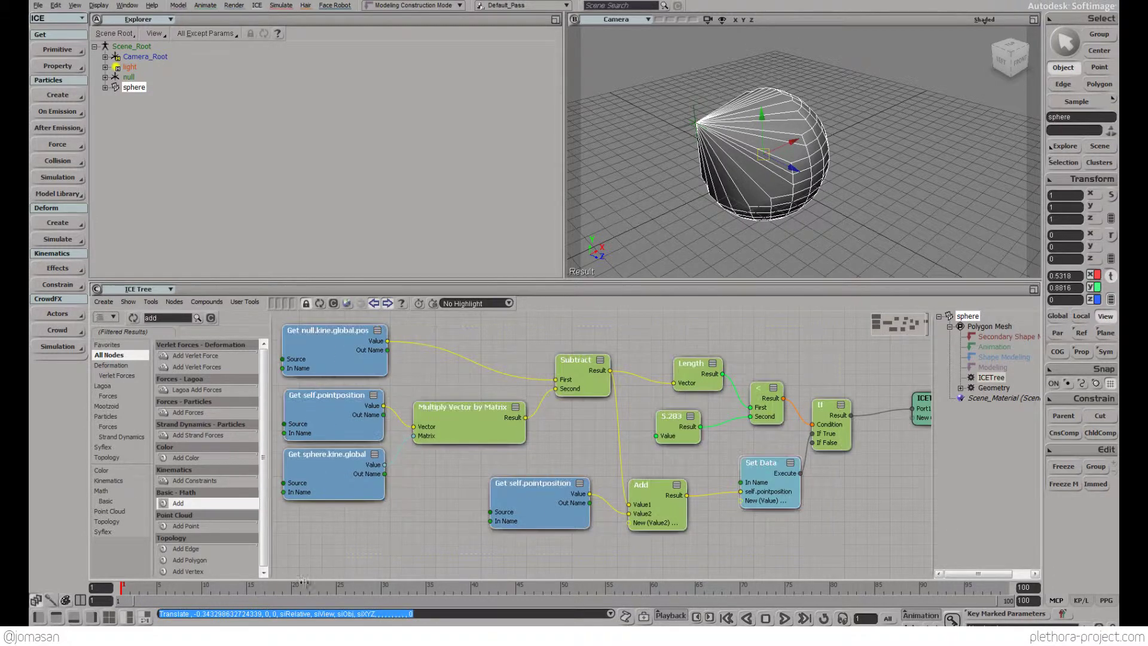
pyautogui.click(207, 302)
pyautogui.click(215, 313)
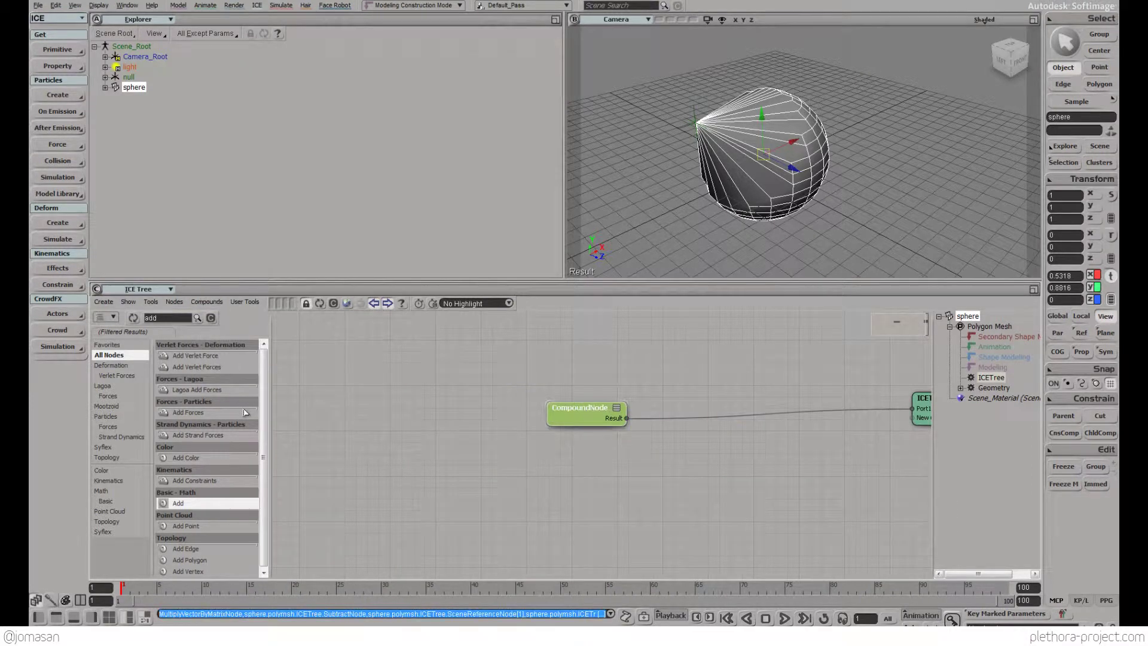
pyautogui.moveTo(587, 414)
pyautogui.moveTo(588, 416); pyautogui.dragTo(647, 416)
pyautogui.moveTo(676, 419); pyautogui.dragTo(616, 411, button='middle')
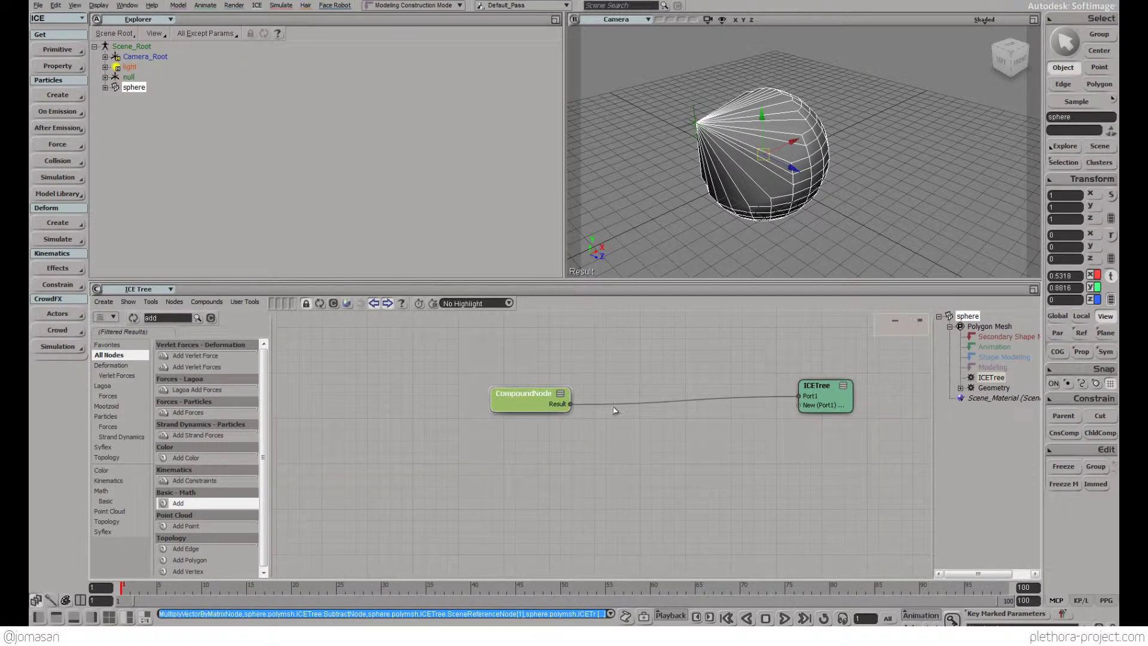
pyautogui.moveTo(567, 406); pyautogui.dragTo(687, 406)
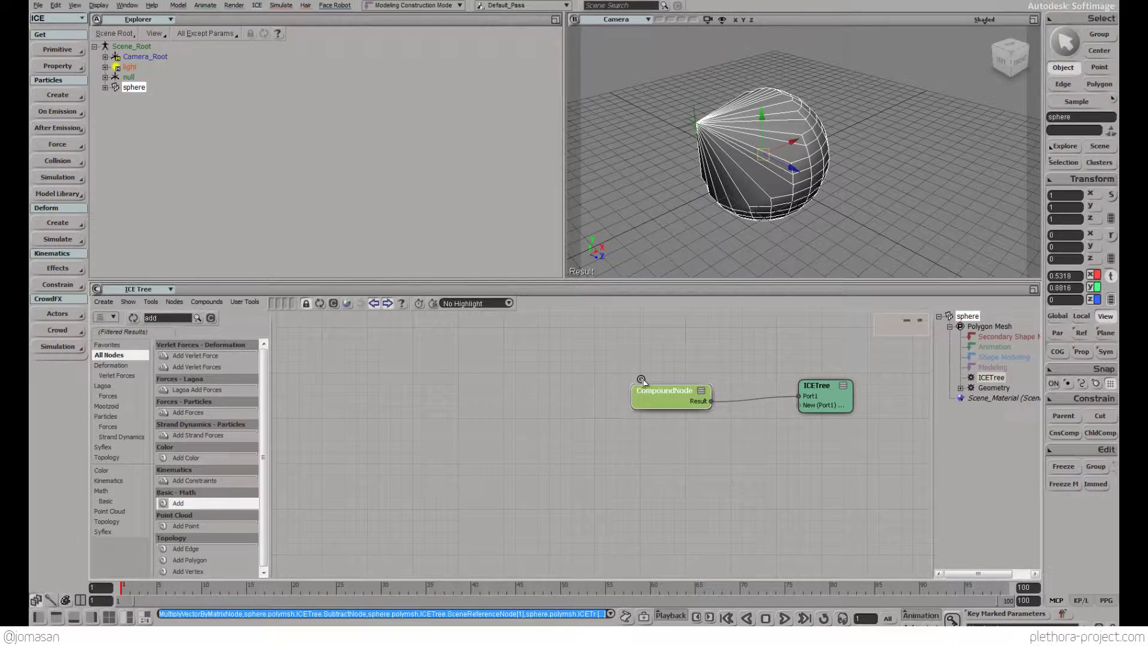
# - Inspect the compound's inner graph, then delete the leftover Get self.pointposition node
pyautogui.click(641, 380)
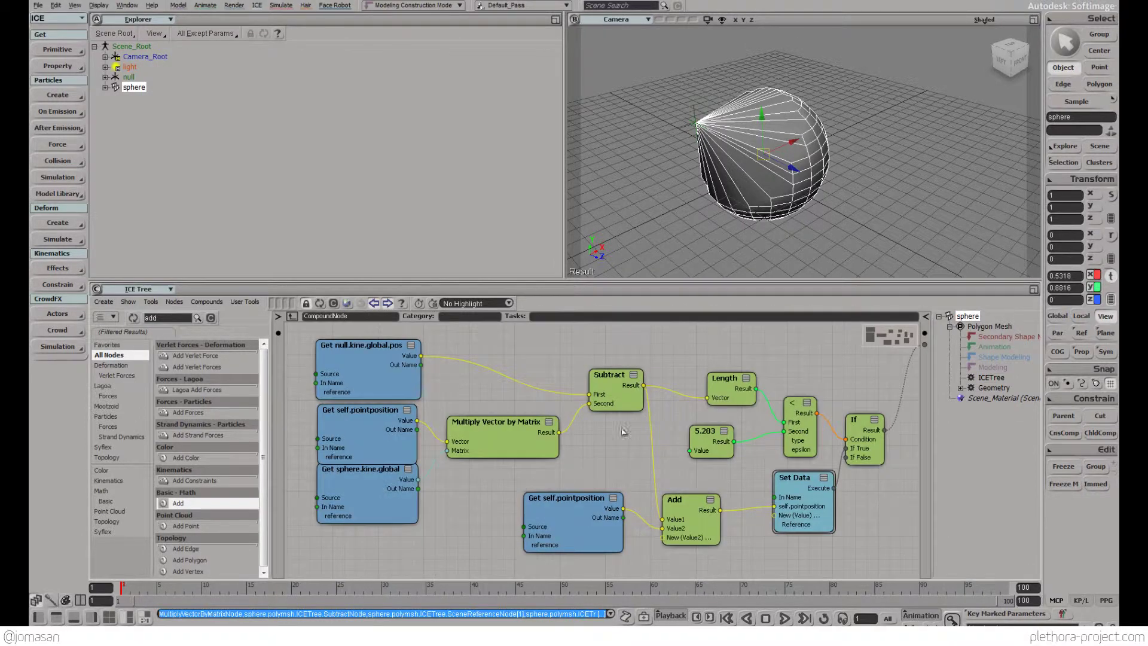
pyautogui.click(292, 316)
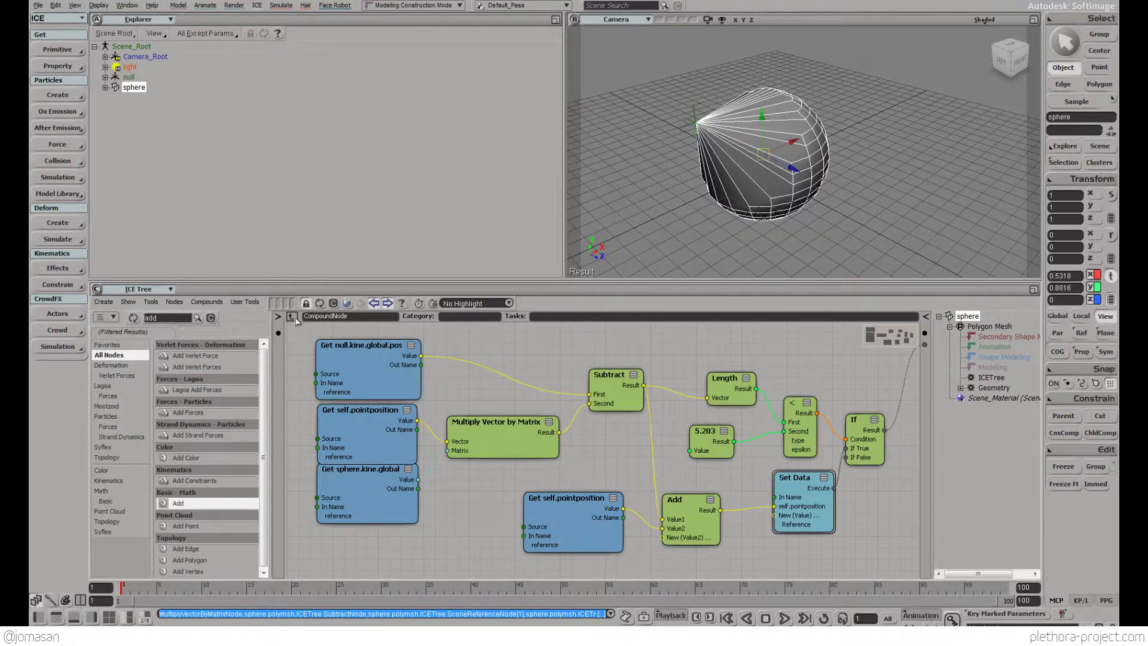
pyautogui.moveTo(668, 442); pyautogui.dragTo(618, 428, button='middle')
pyautogui.moveTo(473, 511); pyautogui.dragTo(513, 446, button='middle')
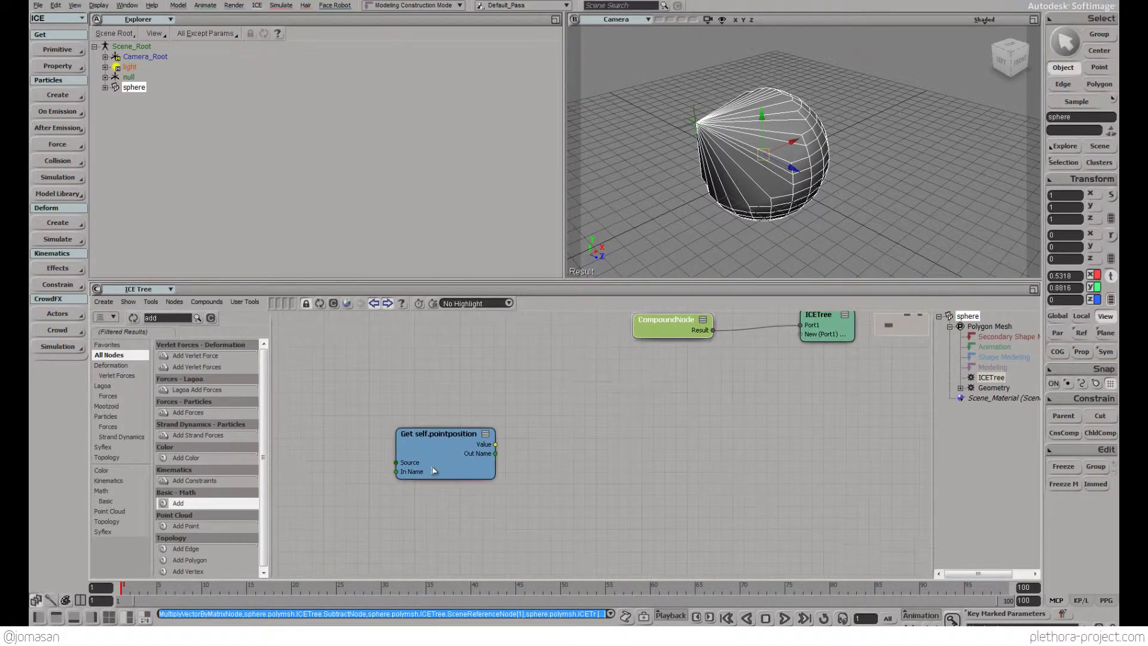
pyautogui.click(437, 460)
pyautogui.press('Delete')
# - In Compound Properties, enter name myFirstCompund, category myCustomNodes, and the author's name
pyautogui.press('a')
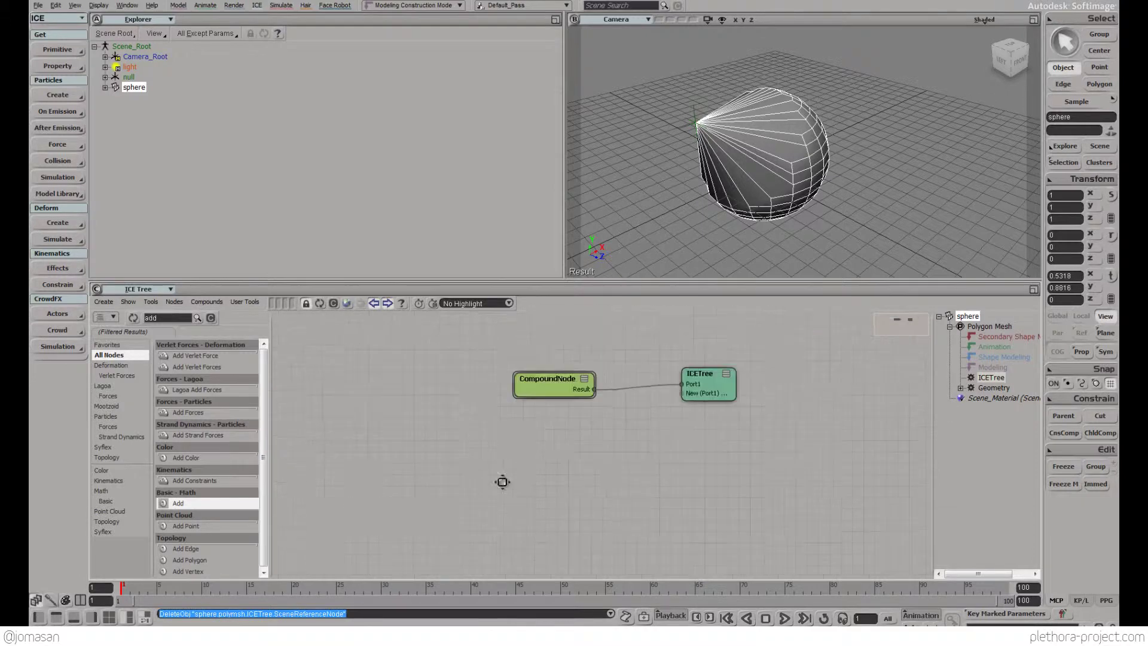
pyautogui.moveTo(540, 410); pyautogui.dragTo(555, 405)
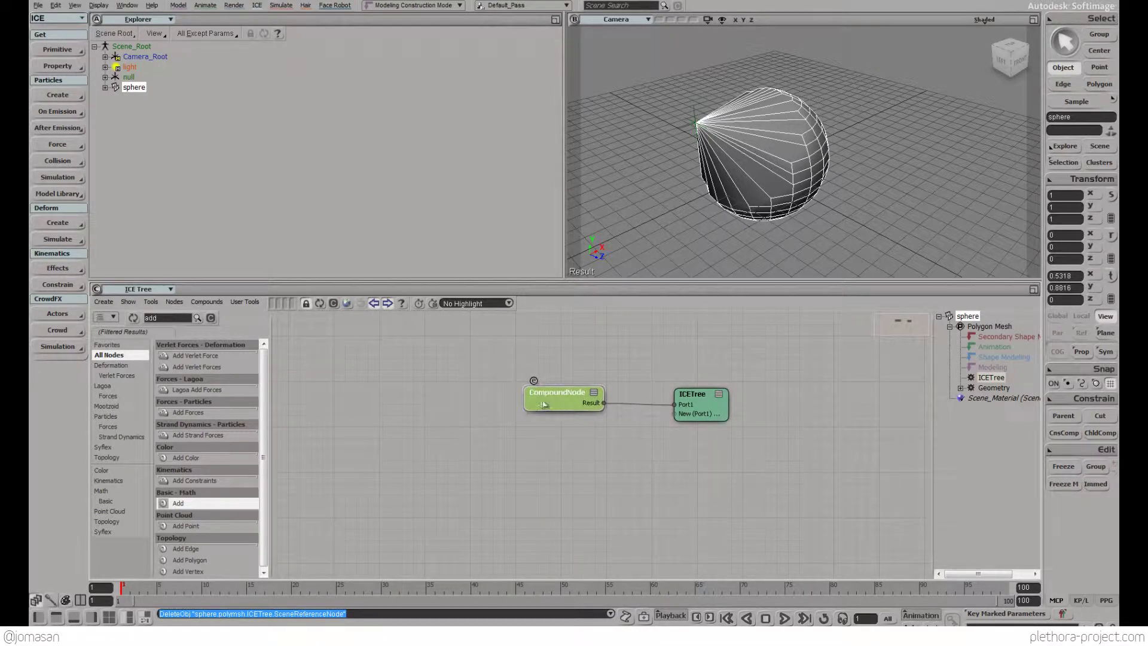
pyautogui.click(210, 303)
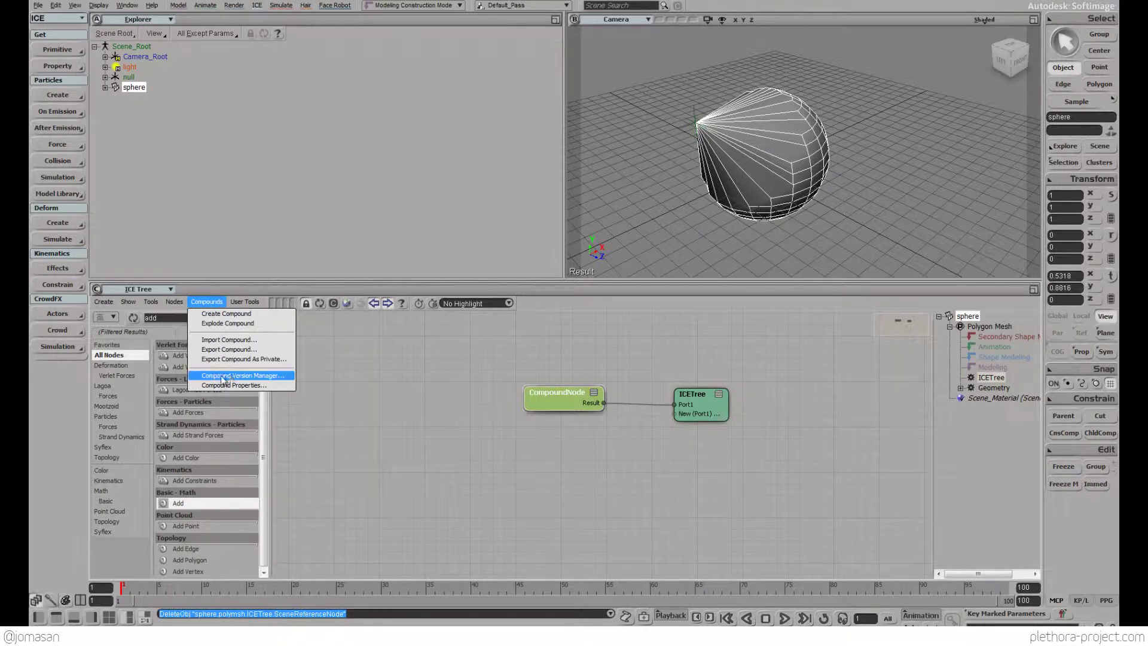
pyautogui.click(220, 387)
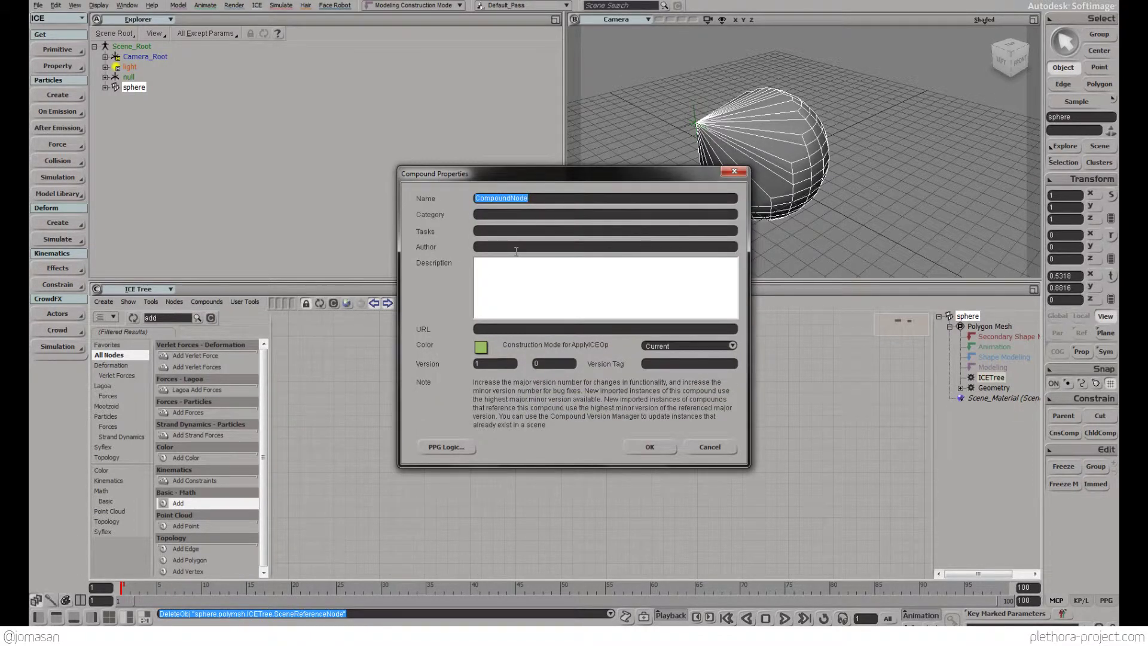
pyautogui.write('M')
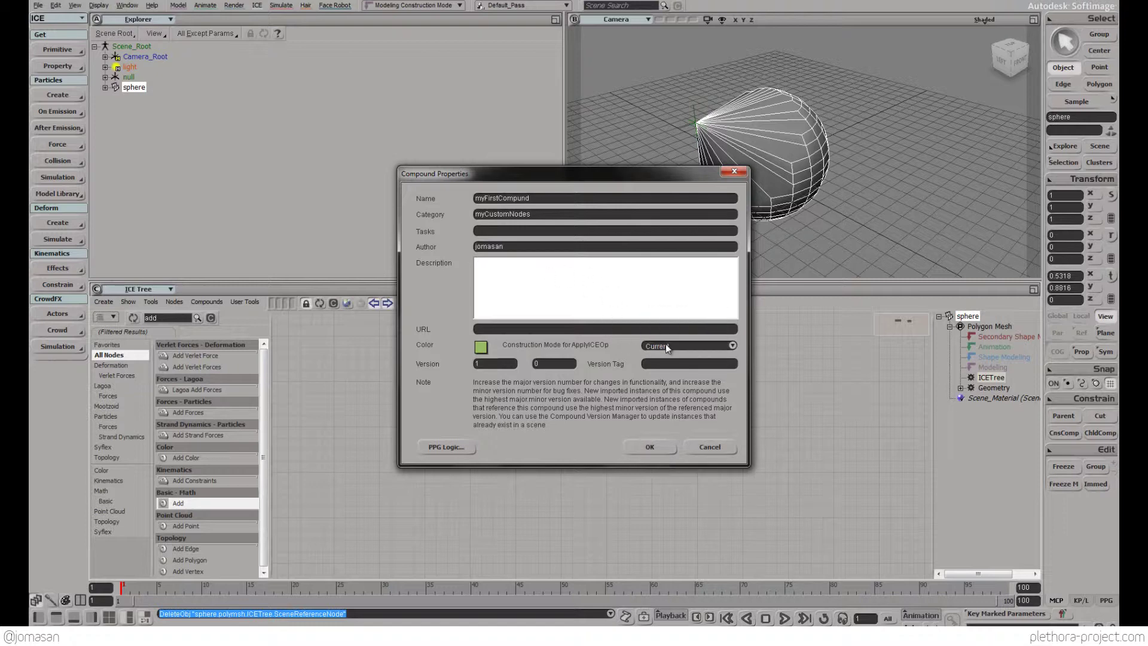
# - Apply the properties and export the compound as myFirstCompund.xsicompound into the Compounds folder
pyautogui.click(638, 448)
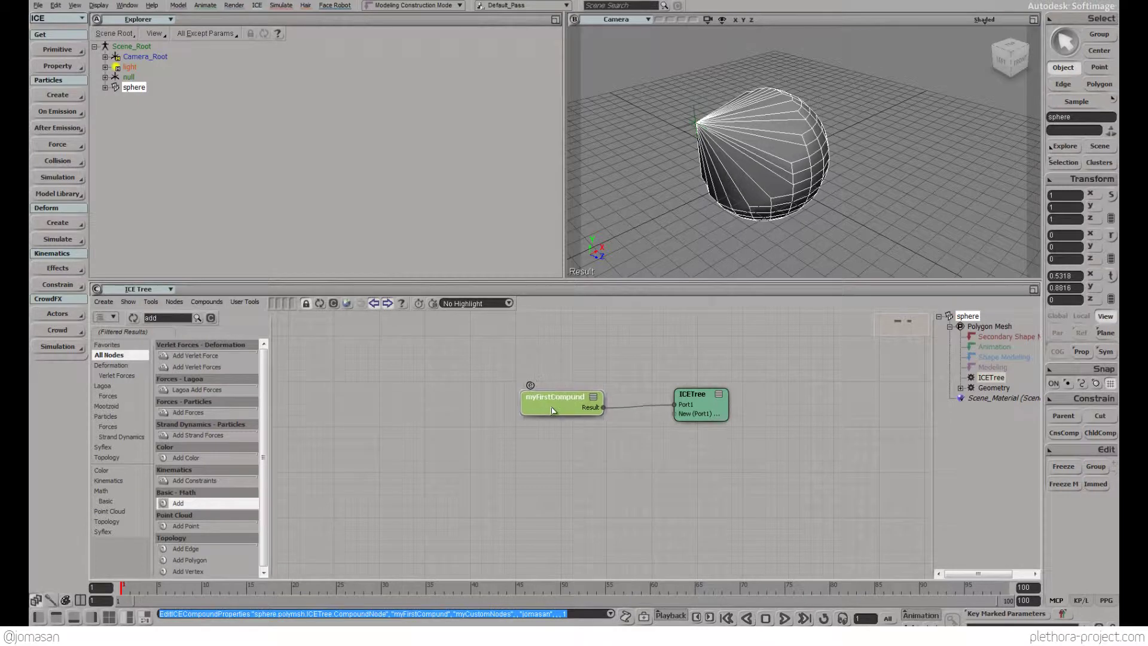
pyautogui.moveTo(551, 410); pyautogui.dragTo(545, 405)
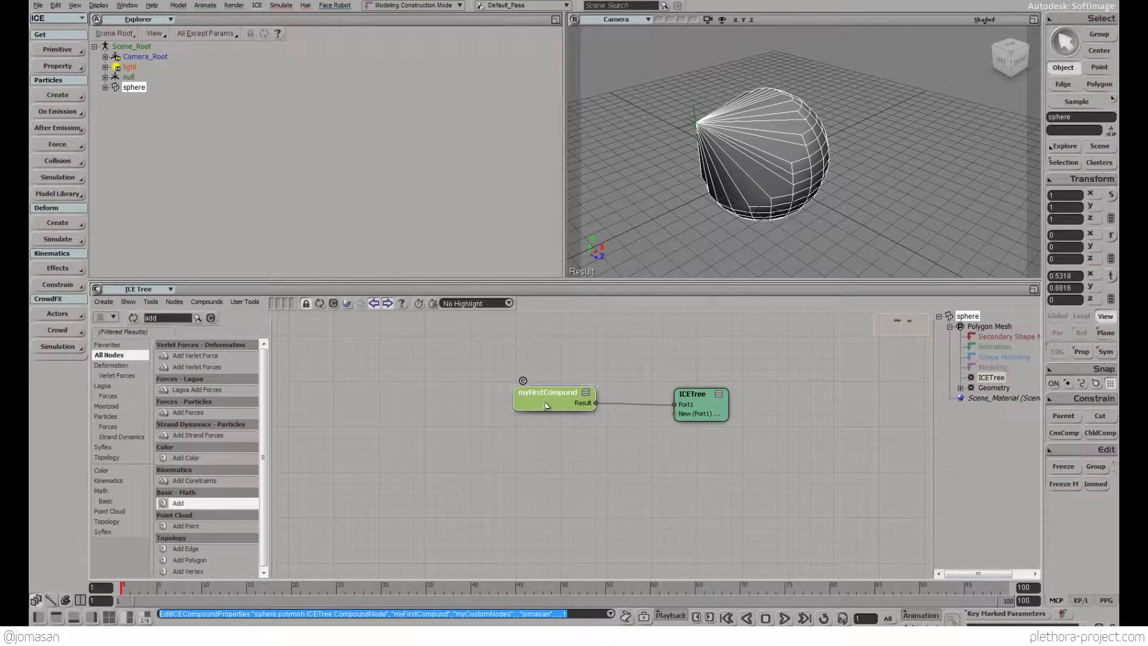
pyautogui.click(218, 301)
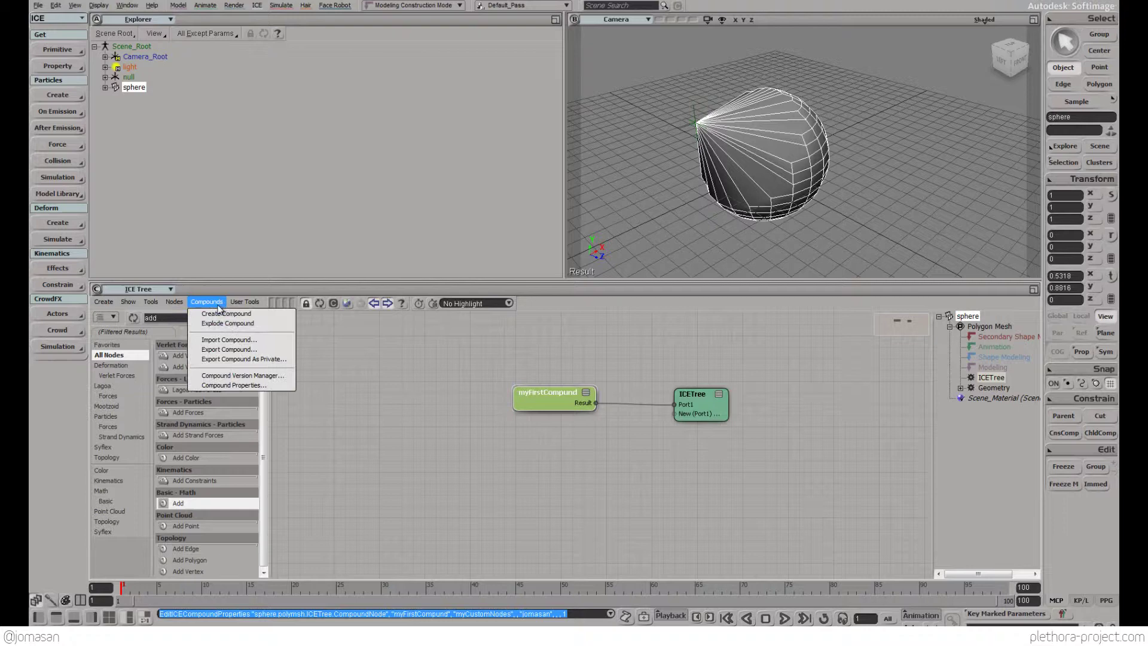
pyautogui.click(230, 350)
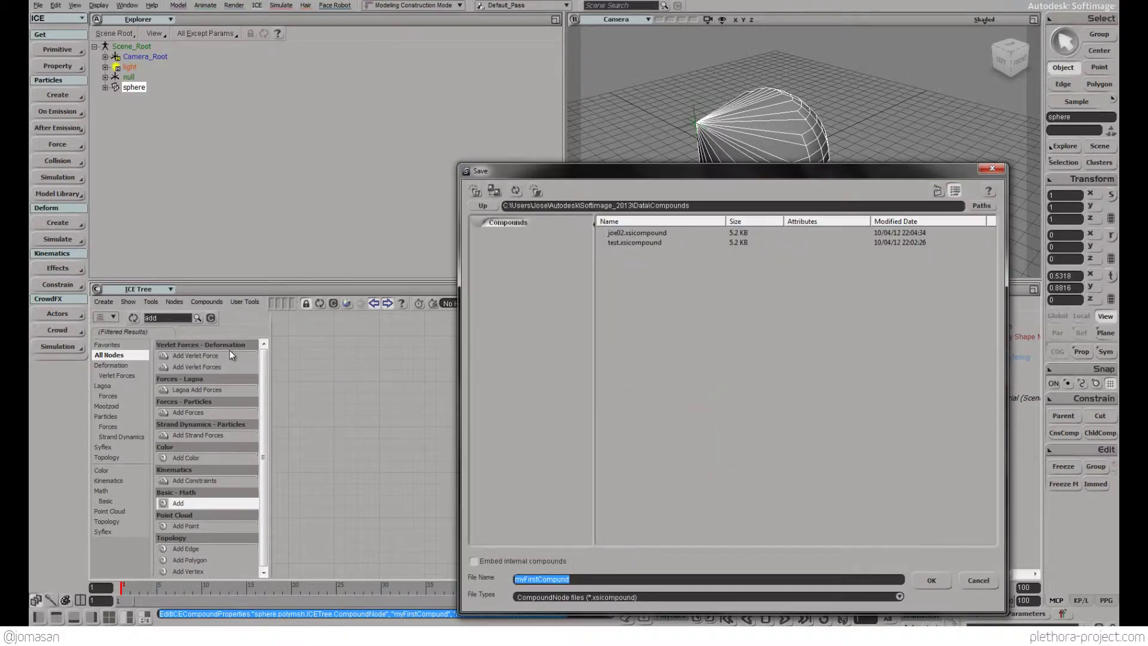
pyautogui.click(931, 580)
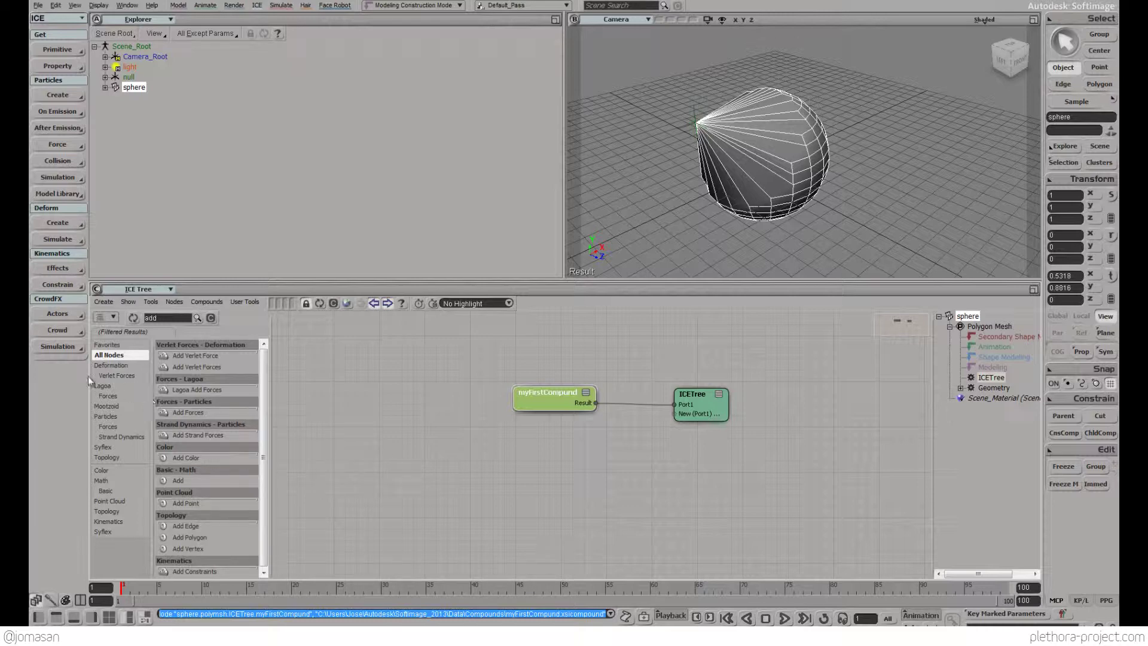
# - Search the node library for 'my' and add a second myFirstCompund node, checking its contents
pyautogui.doubleClick(159, 320)
pyautogui.write('my')
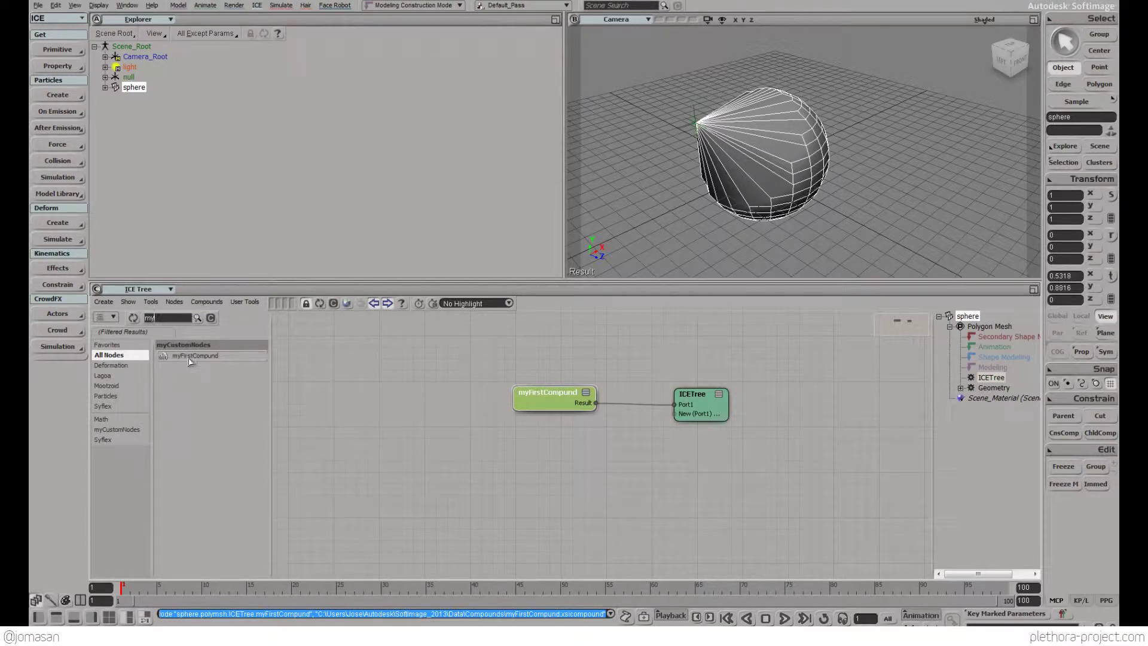
pyautogui.moveTo(191, 358); pyautogui.dragTo(377, 357)
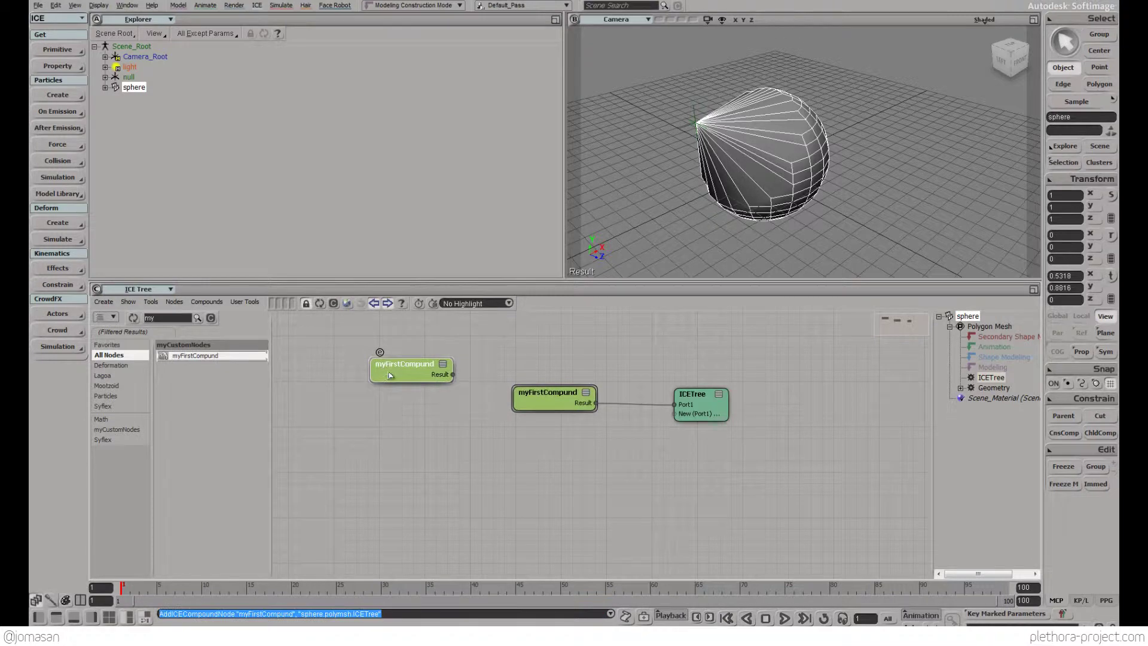
pyautogui.doubleClick(377, 359)
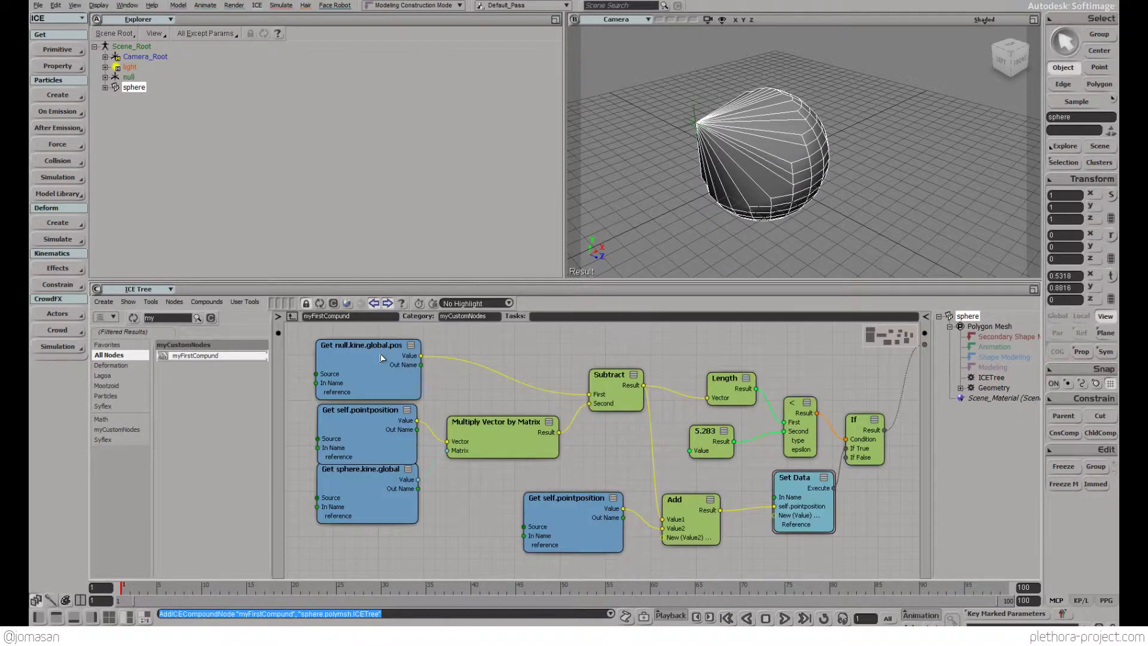
pyautogui.click(292, 317)
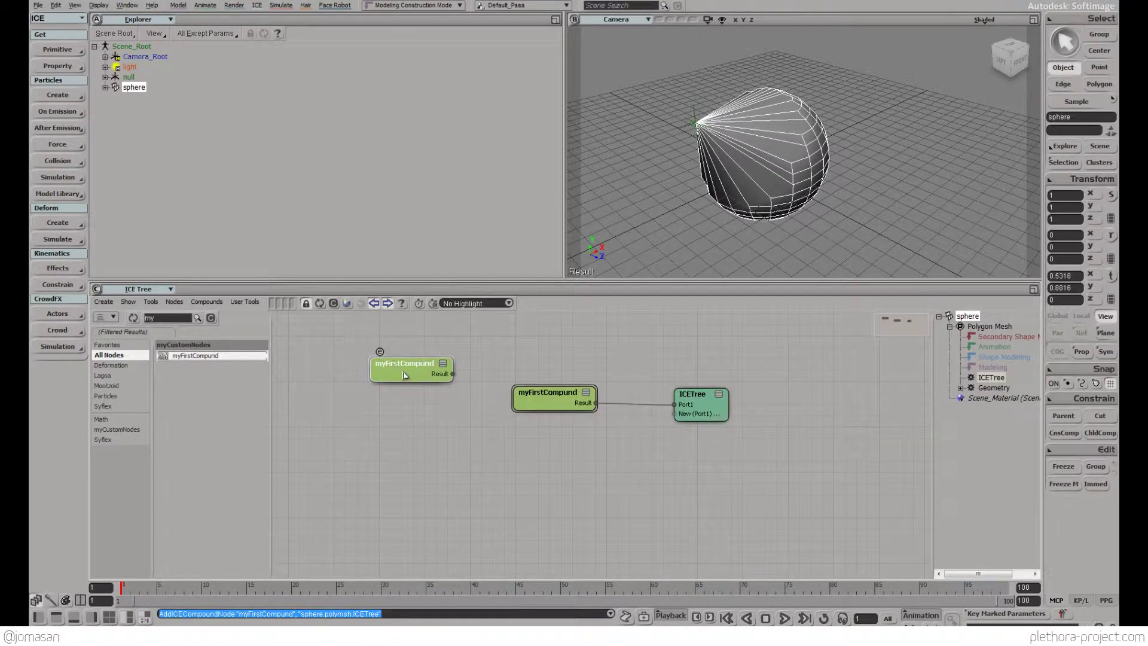
# - Delete the unconnected myFirstCompund node, keeping the one wired to the ICETree
pyautogui.moveTo(400, 367); pyautogui.dragTo(451, 366)
pyautogui.doubleClick(437, 354)
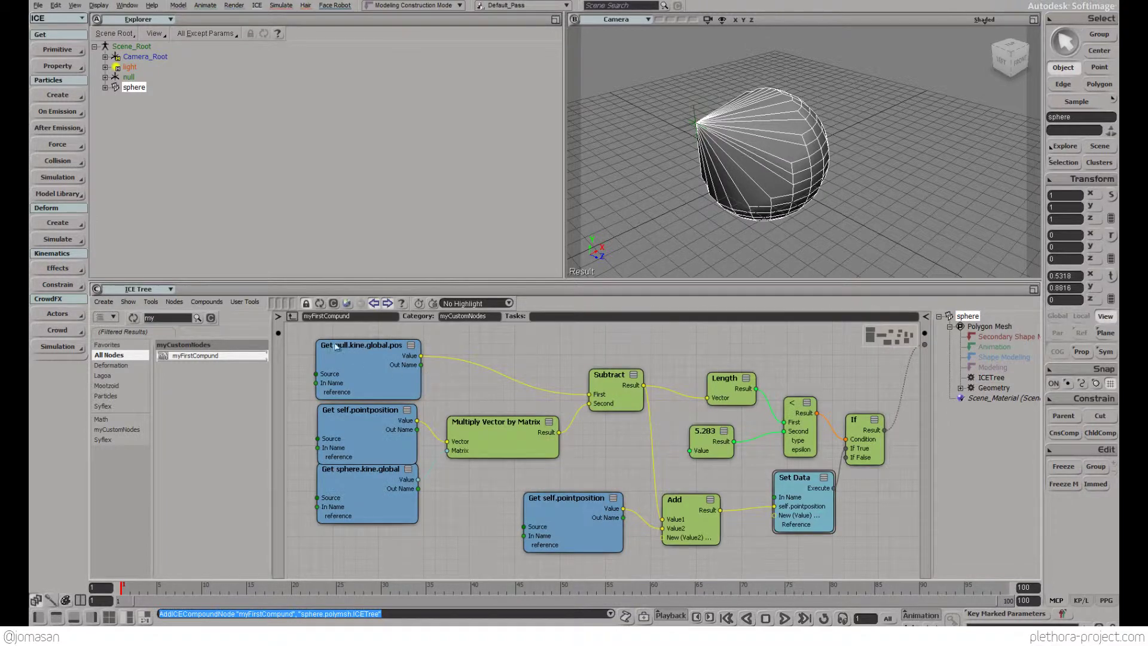
pyautogui.click(292, 316)
pyautogui.moveTo(482, 375); pyautogui.dragTo(462, 372)
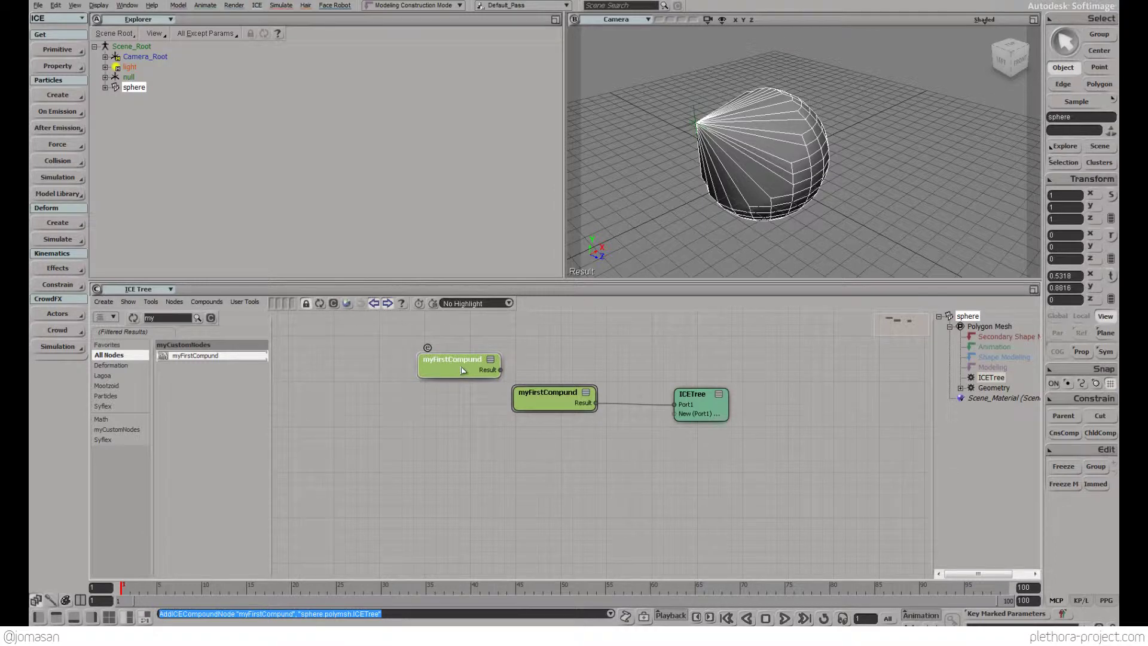
pyautogui.press('Delete')
pyautogui.moveTo(526, 392); pyautogui.dragTo(503, 400)
# - Inside myFirstCompund, lower the distance threshold scalar from 5.283 to 4.088
pyautogui.press('Return')
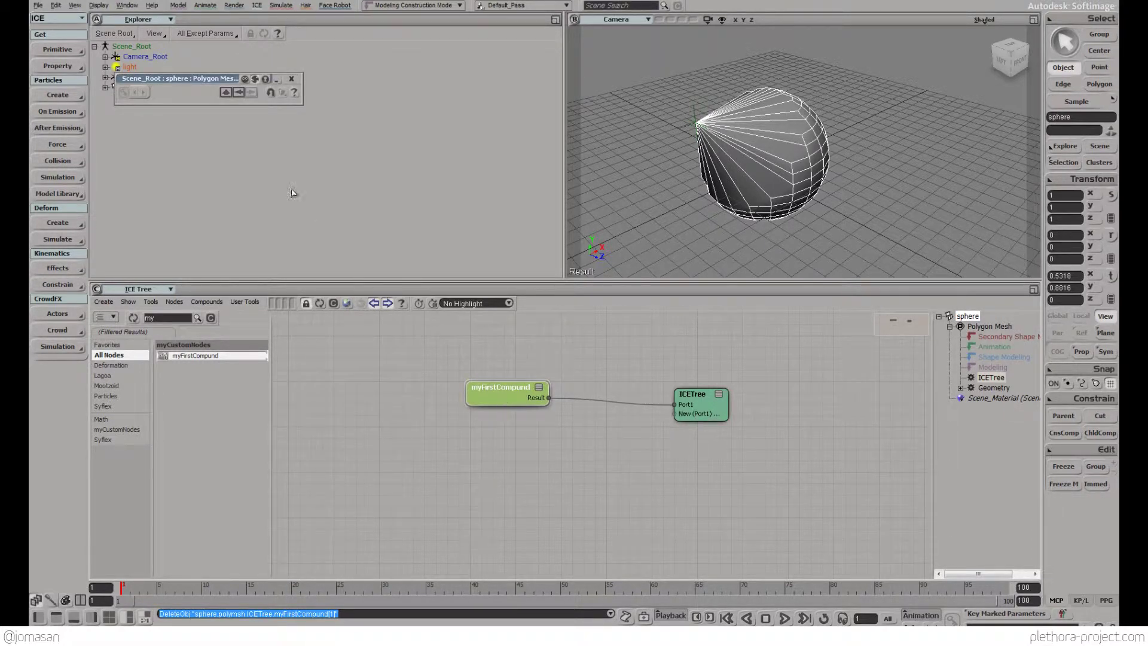
pyautogui.click(291, 79)
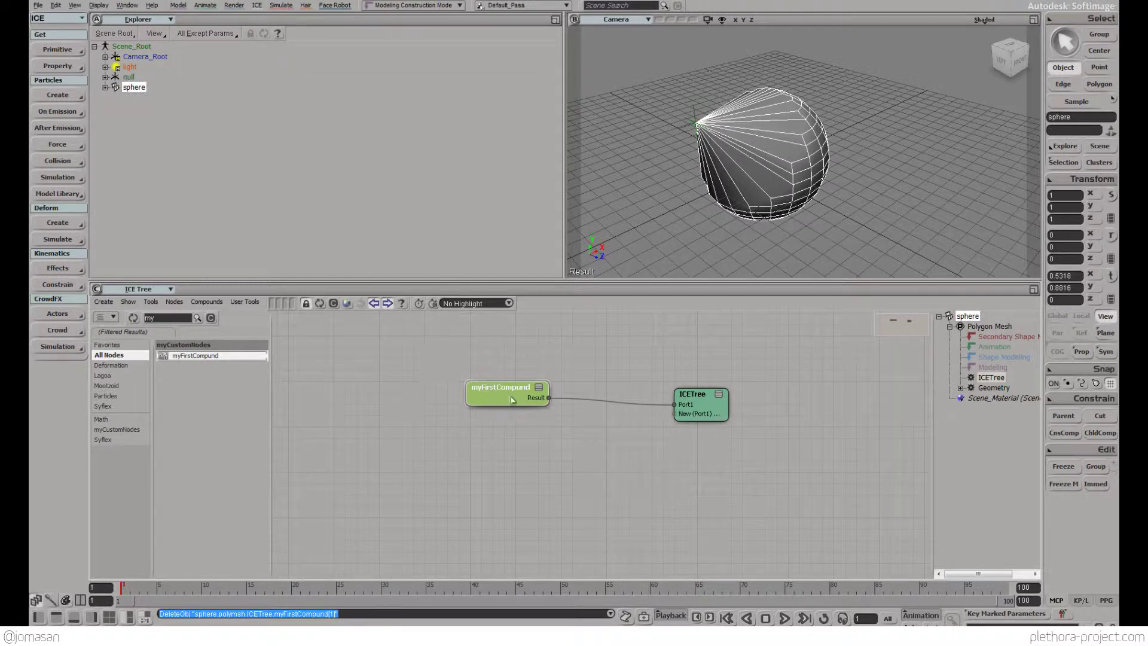
pyautogui.moveTo(478, 382); pyautogui.dragTo(488, 388)
pyautogui.click(485, 381)
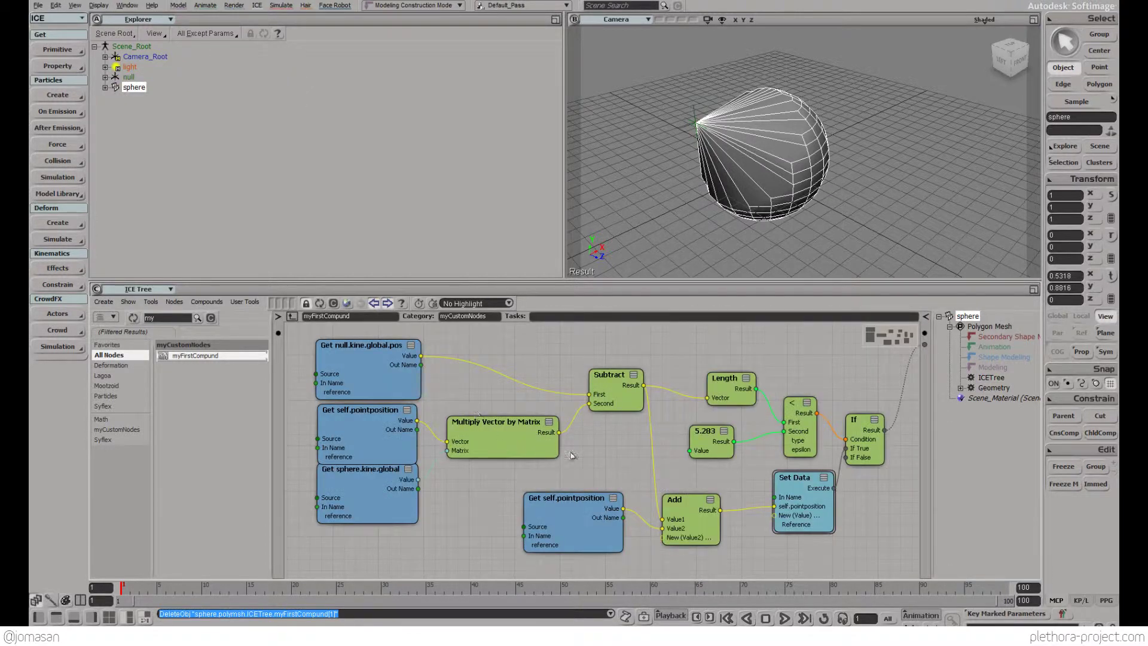
pyautogui.moveTo(706, 445); pyautogui.dragTo(690, 442)
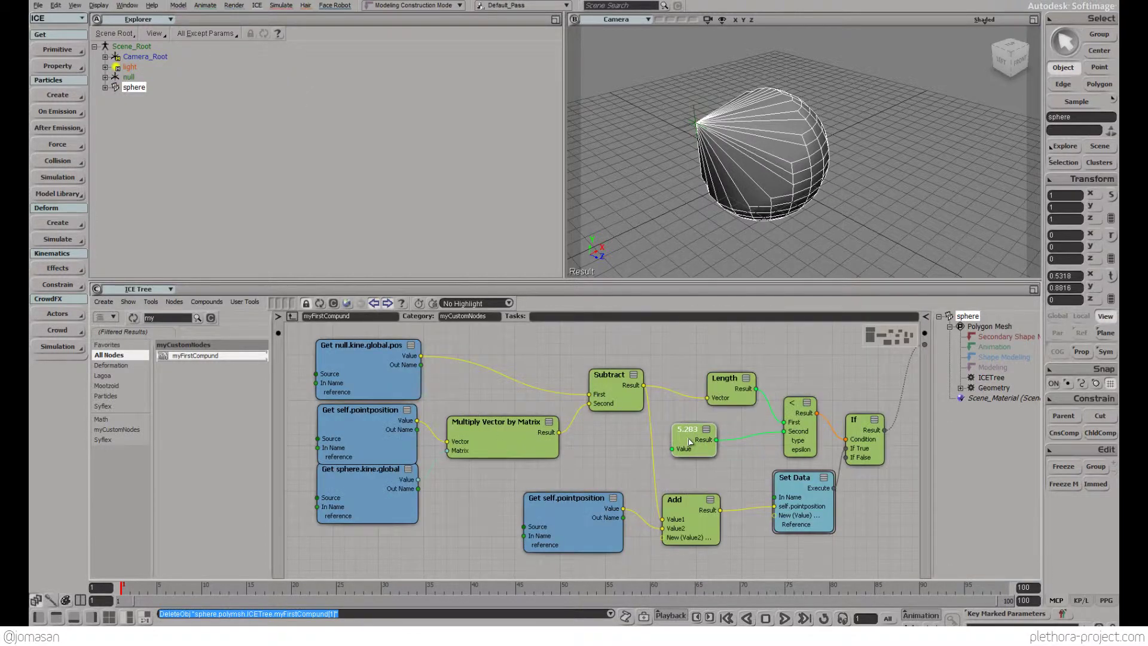
pyautogui.doubleClick(690, 441)
pyautogui.moveTo(249, 123); pyautogui.dragTo(242, 119)
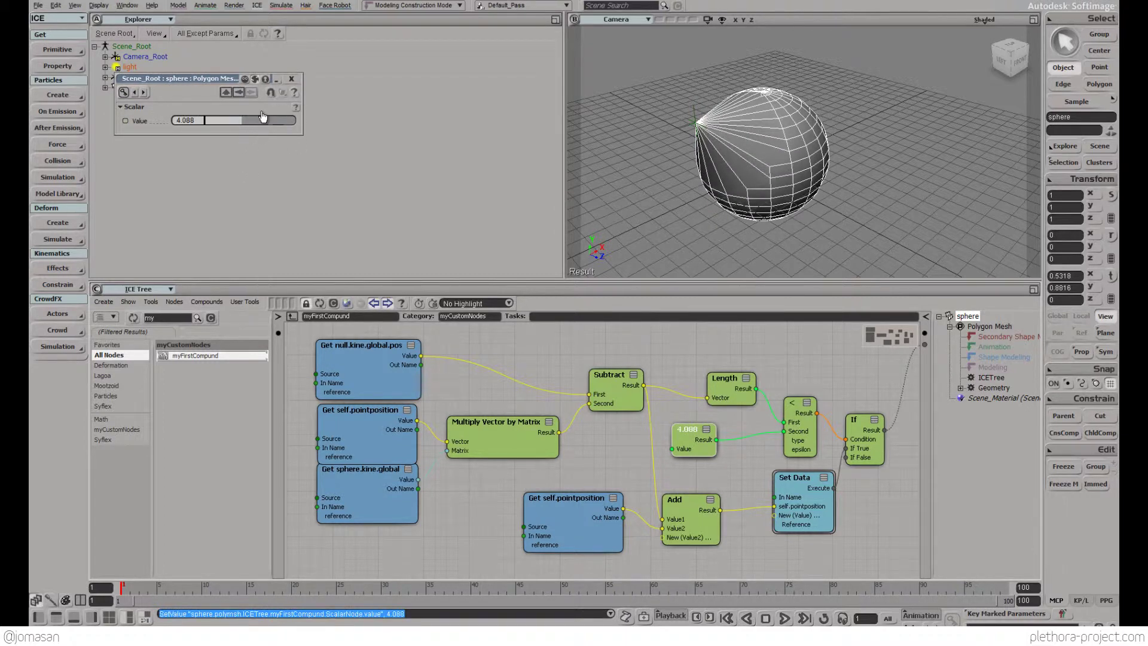
pyautogui.click(291, 79)
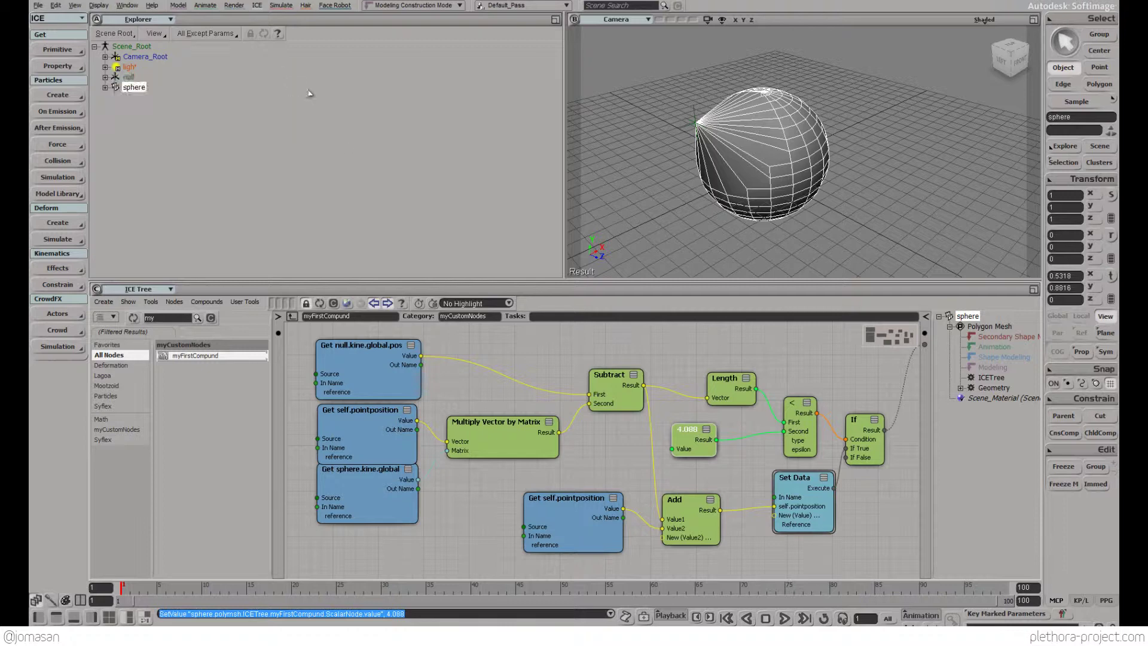
# - Move the 4.088 value node beside the Get sphere.kine.global node
pyautogui.moveTo(695, 447); pyautogui.dragTo(386, 557)
pyautogui.rightClick(583, 507)
pyautogui.click(583, 505)
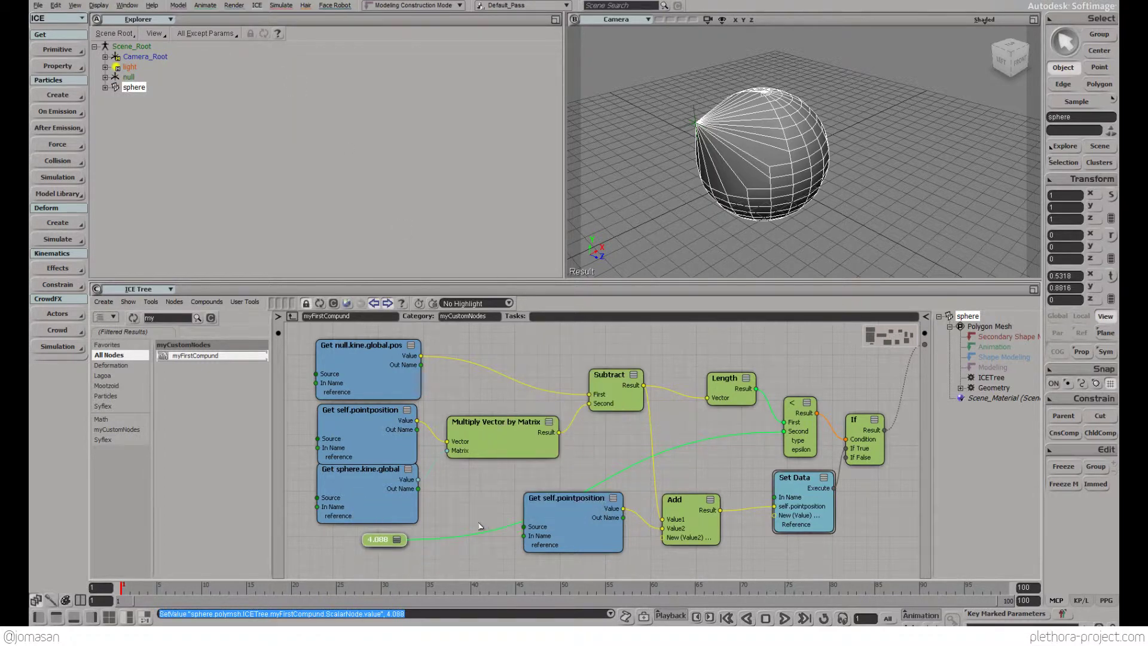
pyautogui.press('a')
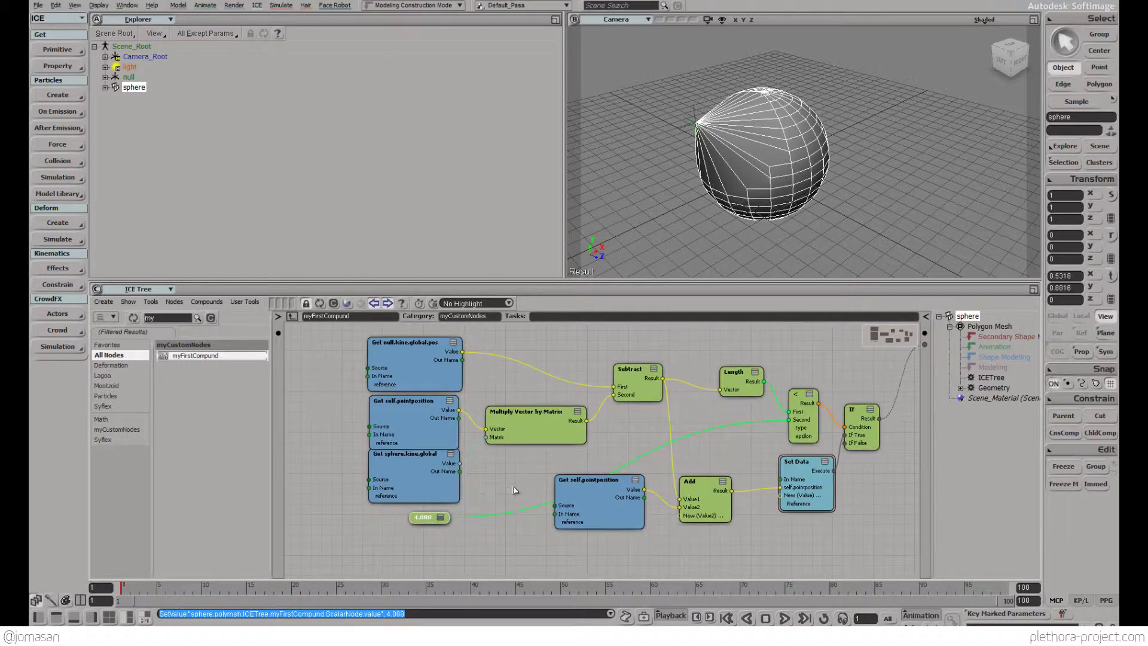
pyautogui.click(441, 517)
pyautogui.moveTo(410, 524); pyautogui.dragTo(282, 336)
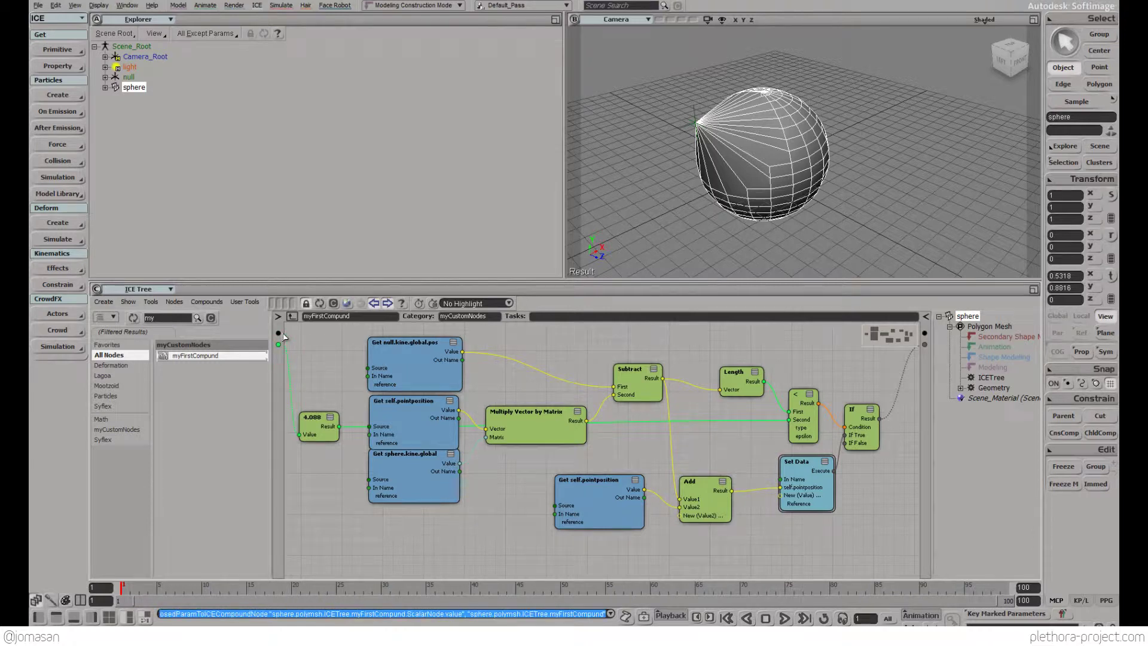
# - Rename the exposed 'value' port to 'Distance of Influence', tidy the value node, and exit the compound
pyautogui.click(278, 316)
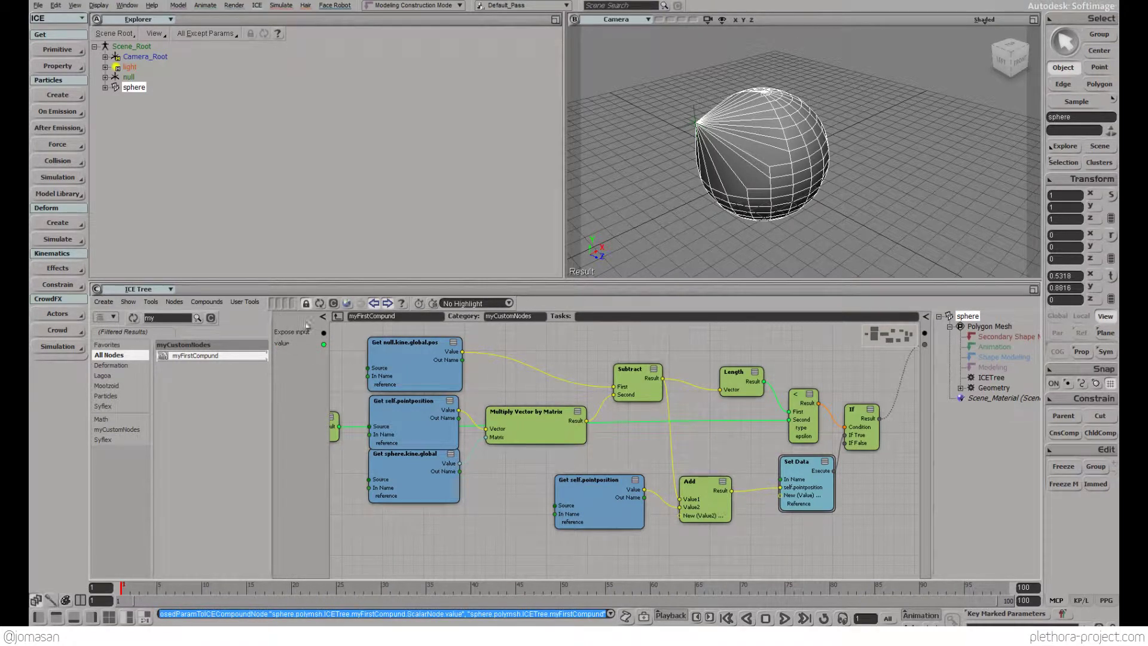
pyautogui.click(323, 317)
pyautogui.click(278, 317)
pyautogui.doubleClick(285, 345)
pyautogui.write('R')
pyautogui.write('istan')
pyautogui.write('ce of Influence')
pyautogui.press('Return')
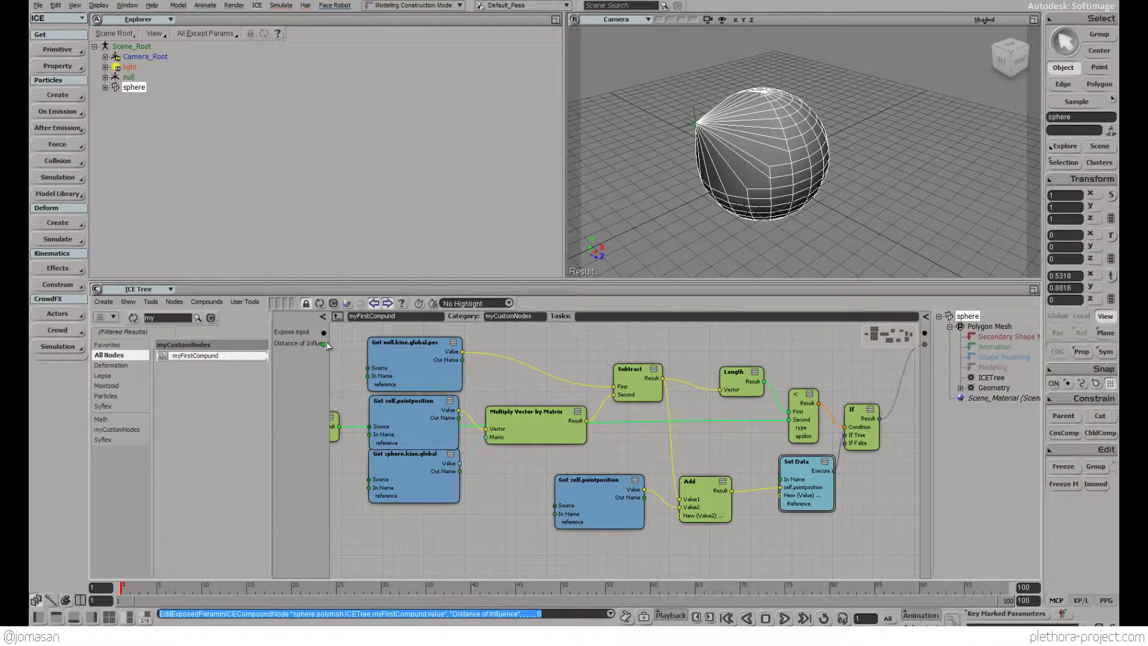
pyautogui.moveTo(357, 449); pyautogui.dragTo(374, 450, button='middle')
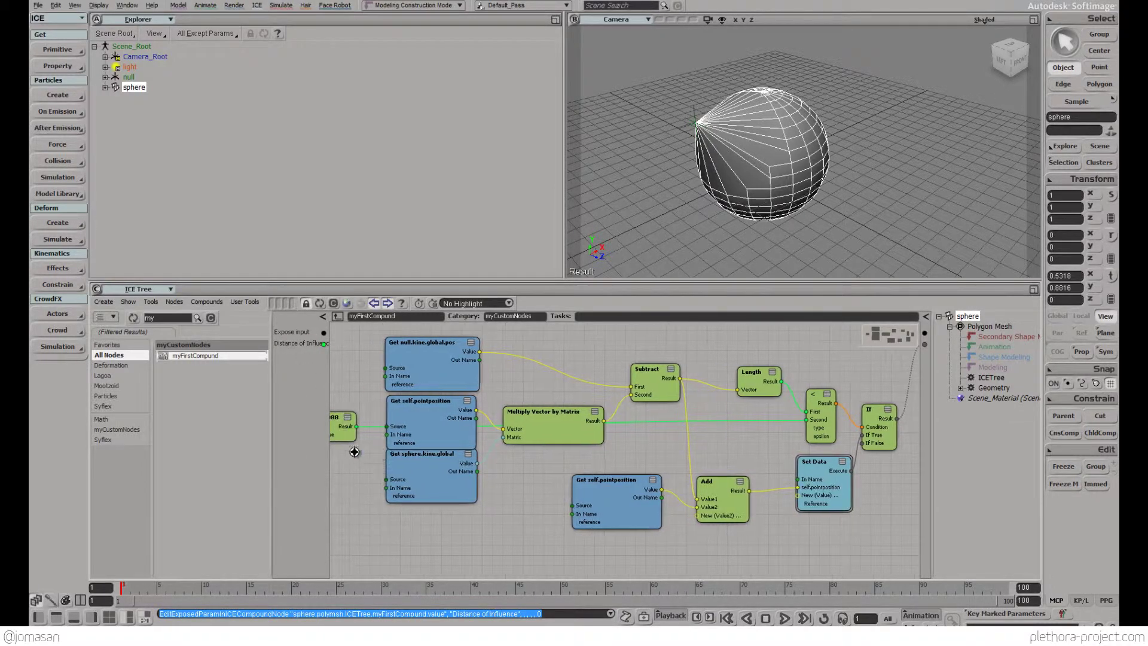
pyautogui.moveTo(350, 440); pyautogui.dragTo(718, 441)
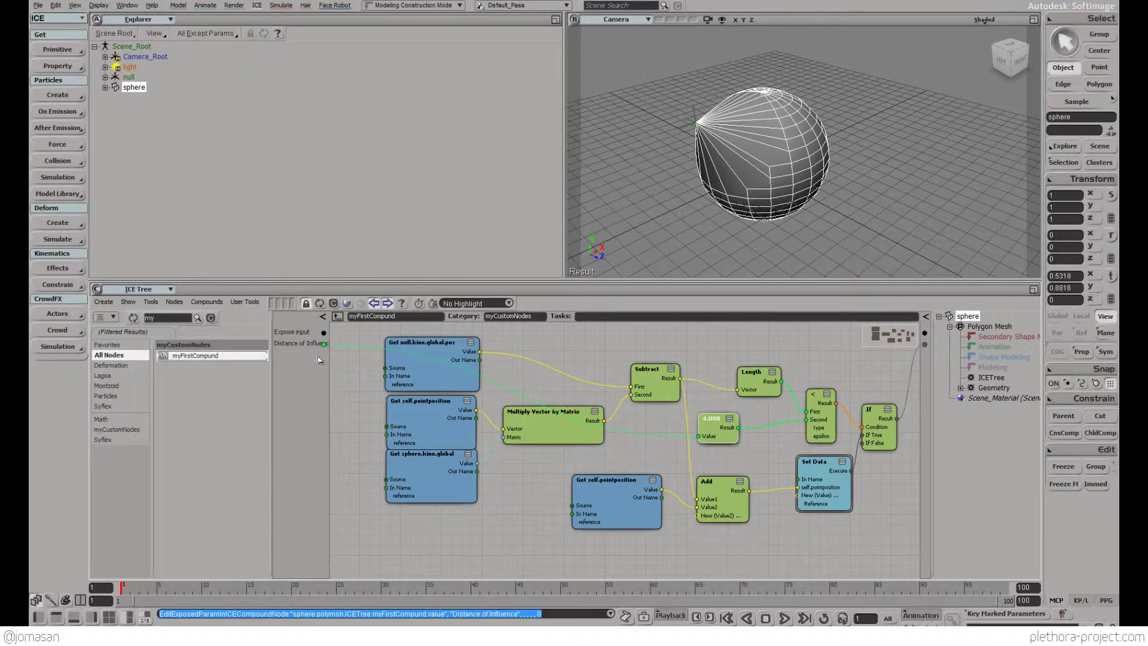
pyautogui.click(338, 316)
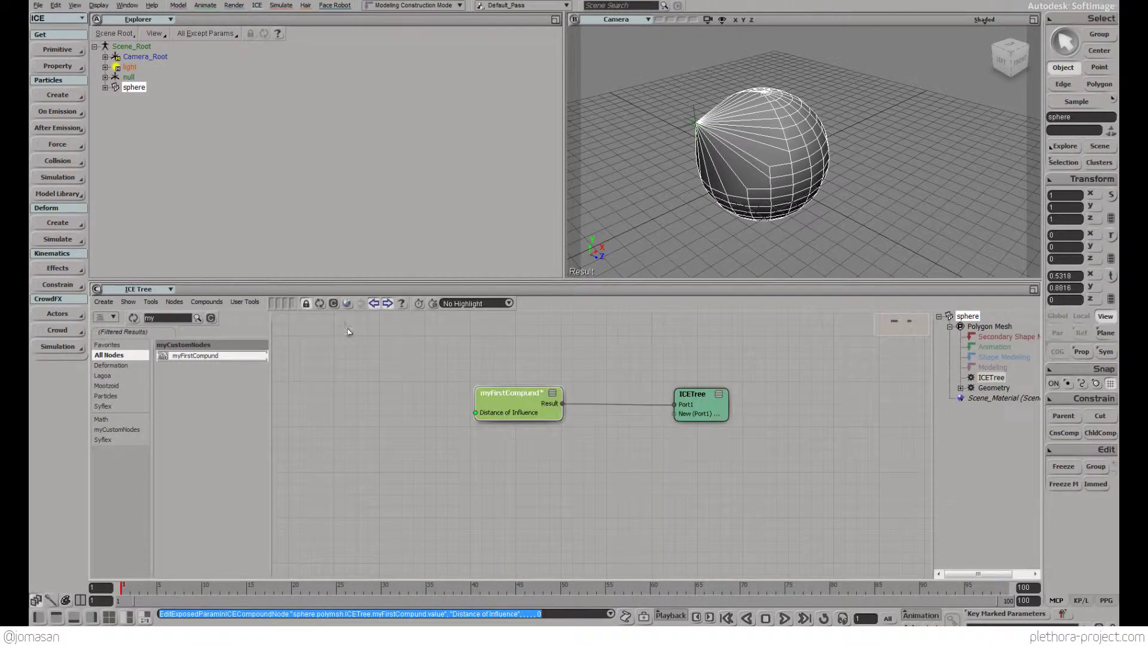
# - Set myFirstCompund's Distance of Influence slider to 3.396 and close its property panel
pyautogui.moveTo(500, 416); pyautogui.dragTo(471, 417)
pyautogui.doubleClick(483, 415)
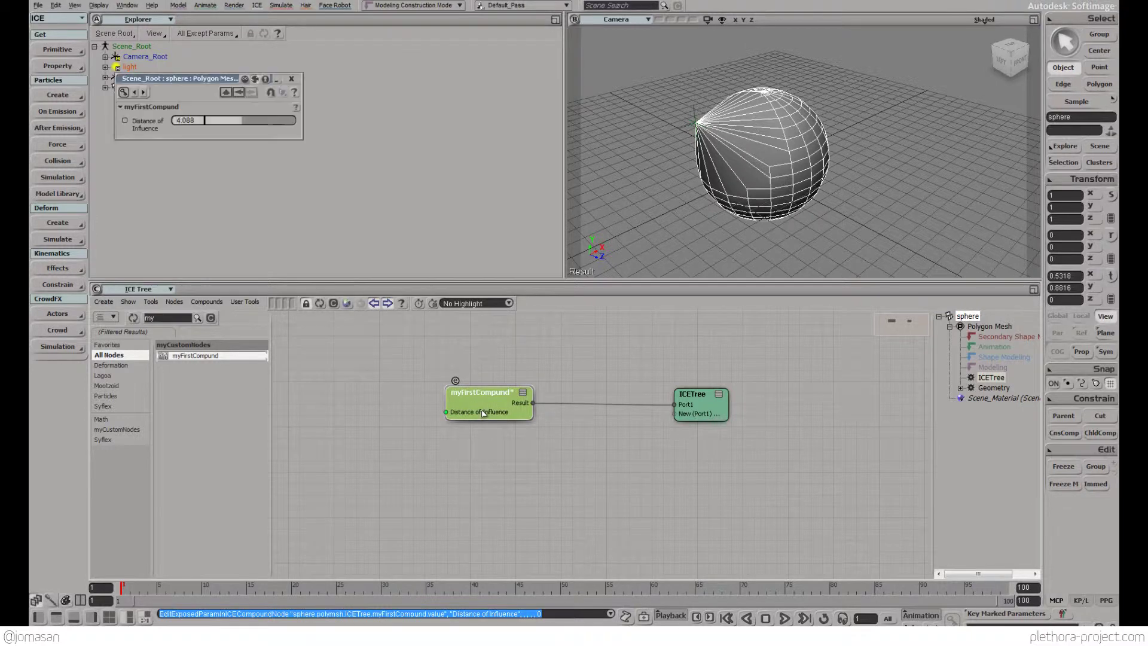
pyautogui.moveTo(234, 120)
pyautogui.mouseDown()
pyautogui.moveTo(246, 120)
pyautogui.moveTo(236, 121)
pyautogui.mouseUp()
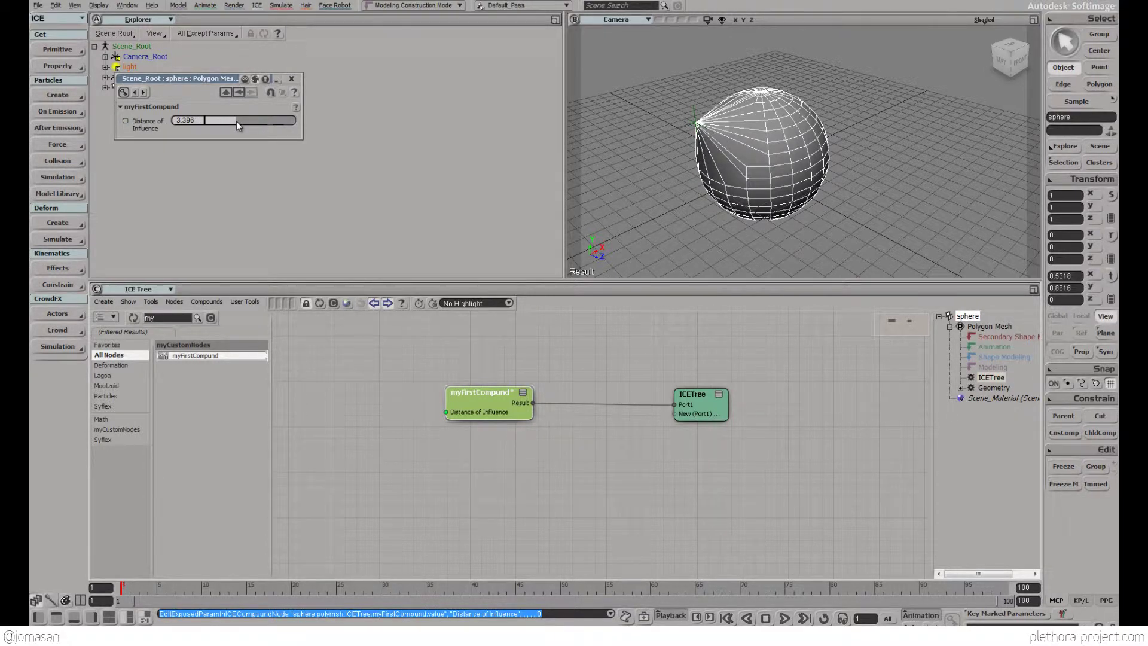
pyautogui.moveTo(236, 121); pyautogui.dragTo(235, 120)
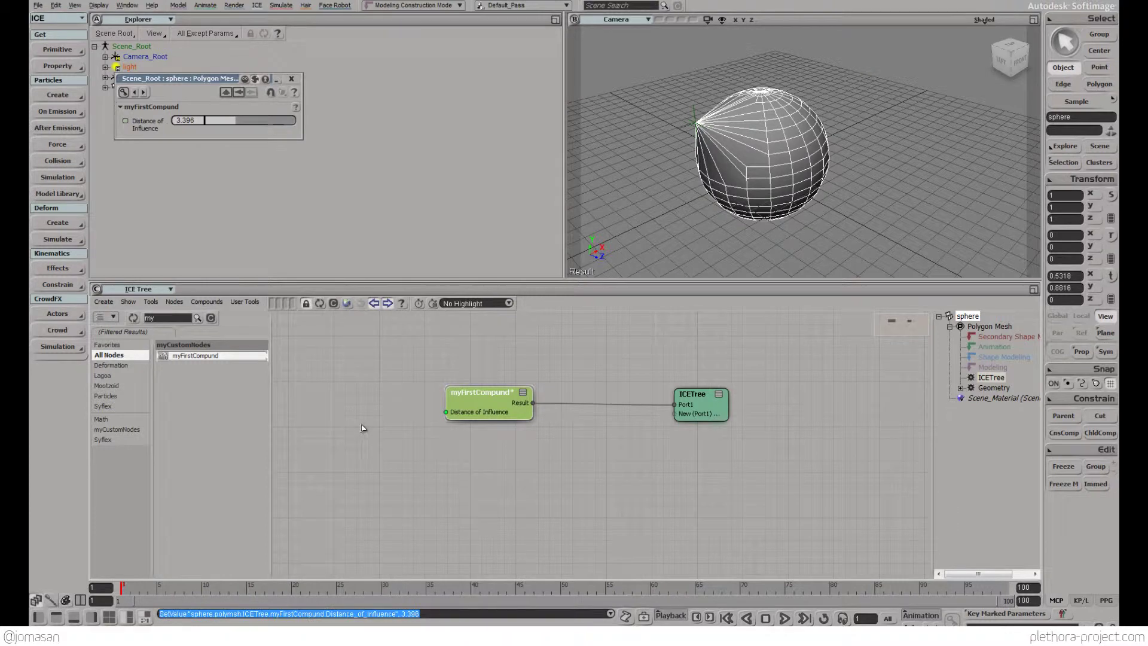
pyautogui.click(291, 79)
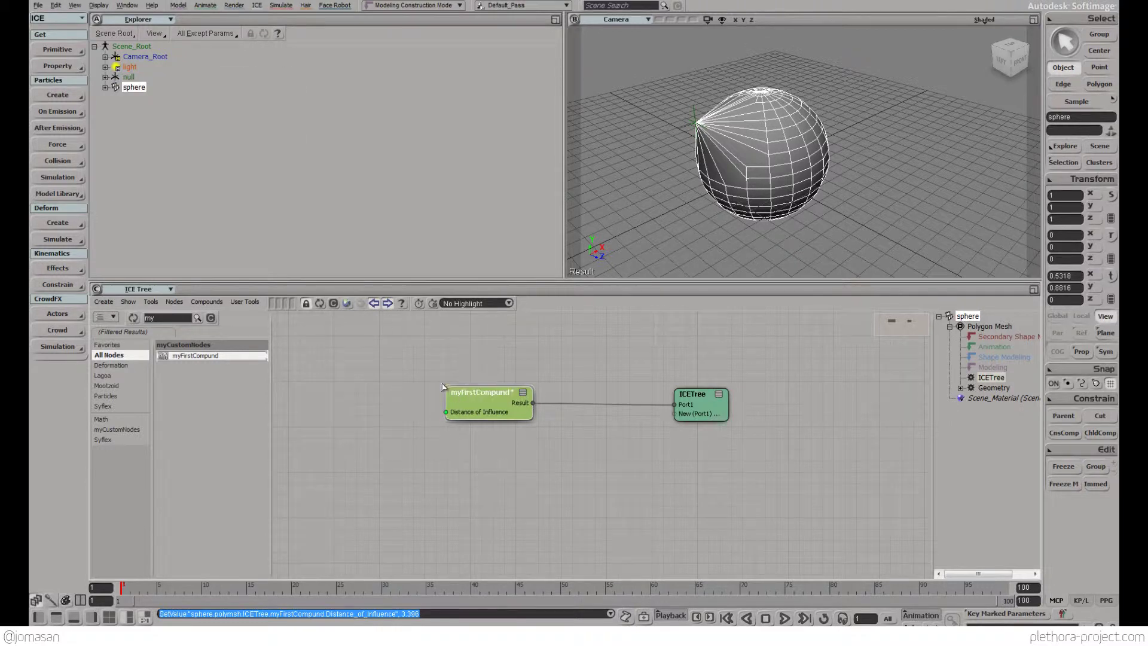
# - Select the tip null, enter myFirstCompund, and add a Get Data node from the library
pyautogui.click(691, 116)
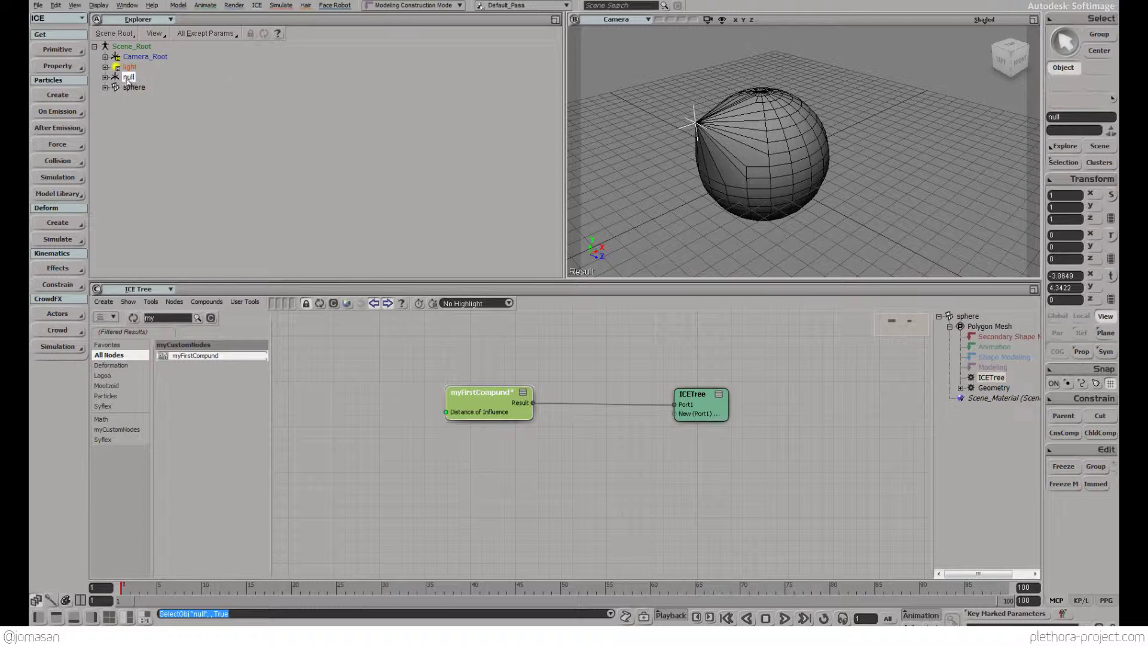
pyautogui.doubleClick(459, 390)
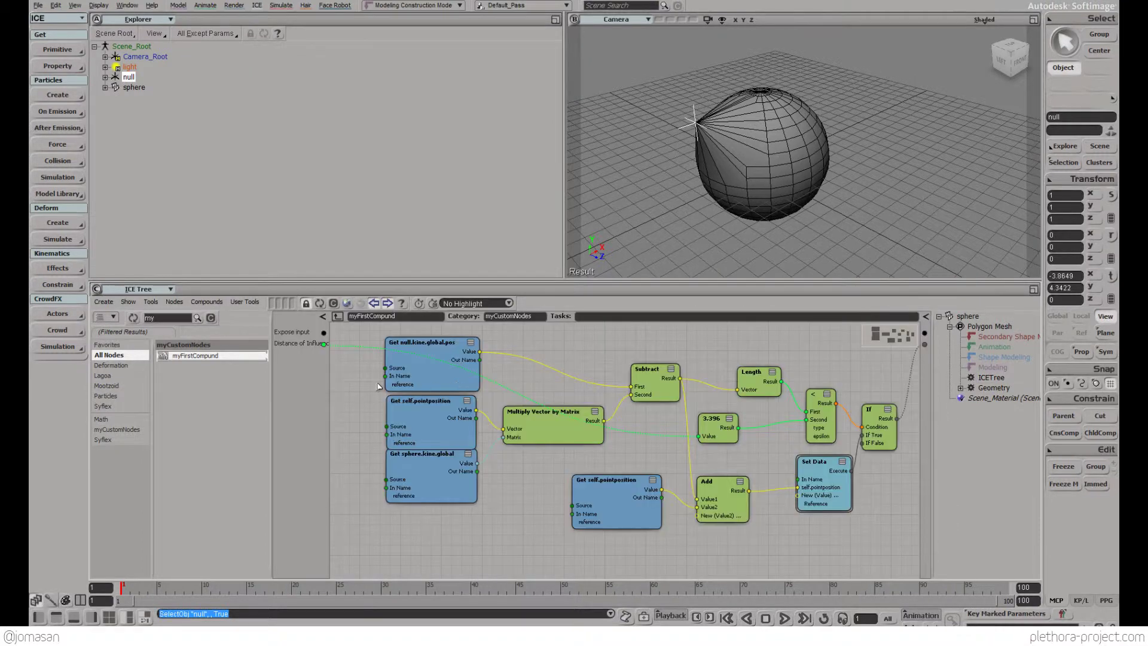
pyautogui.click(420, 383)
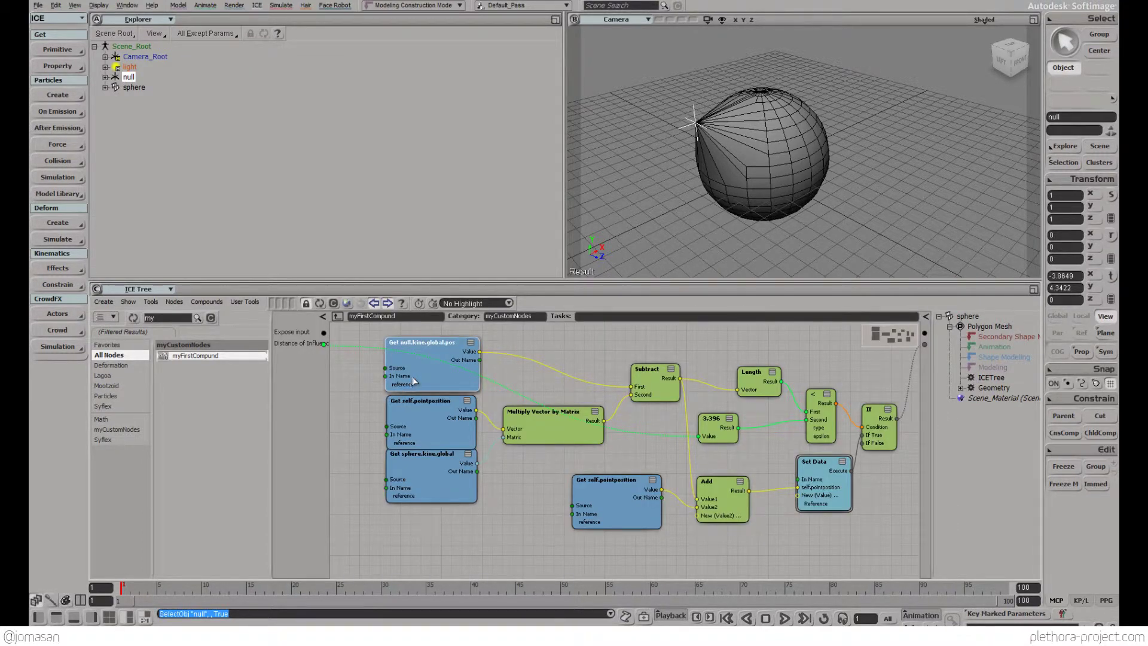
pyautogui.moveTo(445, 406)
pyautogui.mouseDown(button='middle')
pyautogui.moveTo(485, 409)
pyautogui.moveTo(532, 461)
pyautogui.moveTo(467, 409)
pyautogui.mouseUp(button='middle')
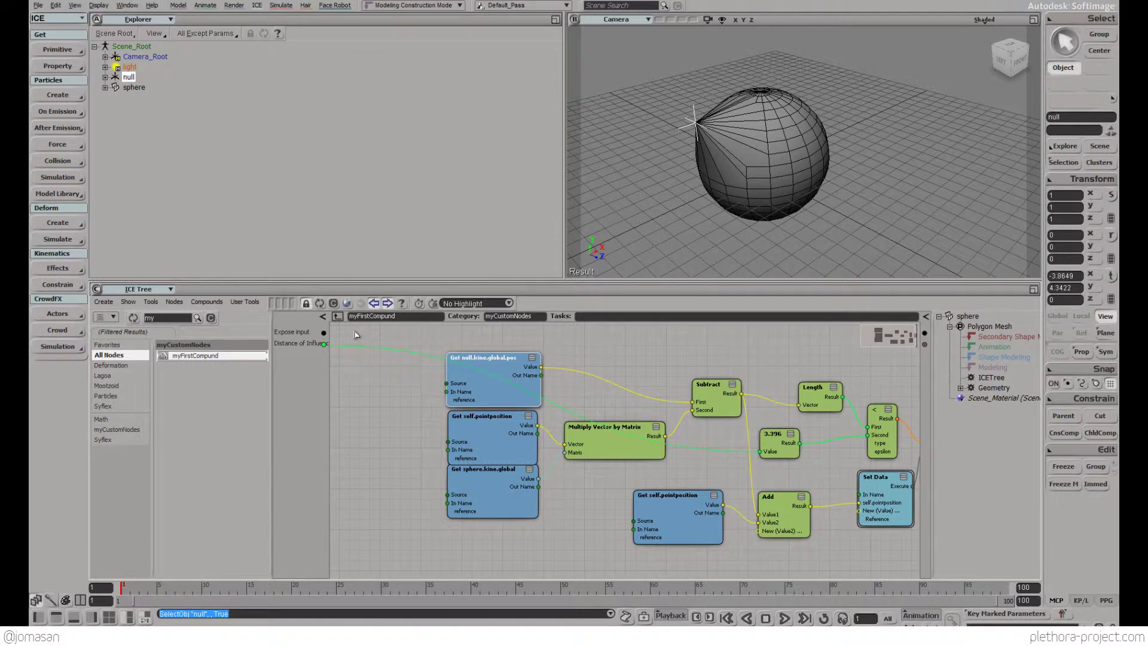
pyautogui.doubleClick(162, 319)
pyautogui.write('get data')
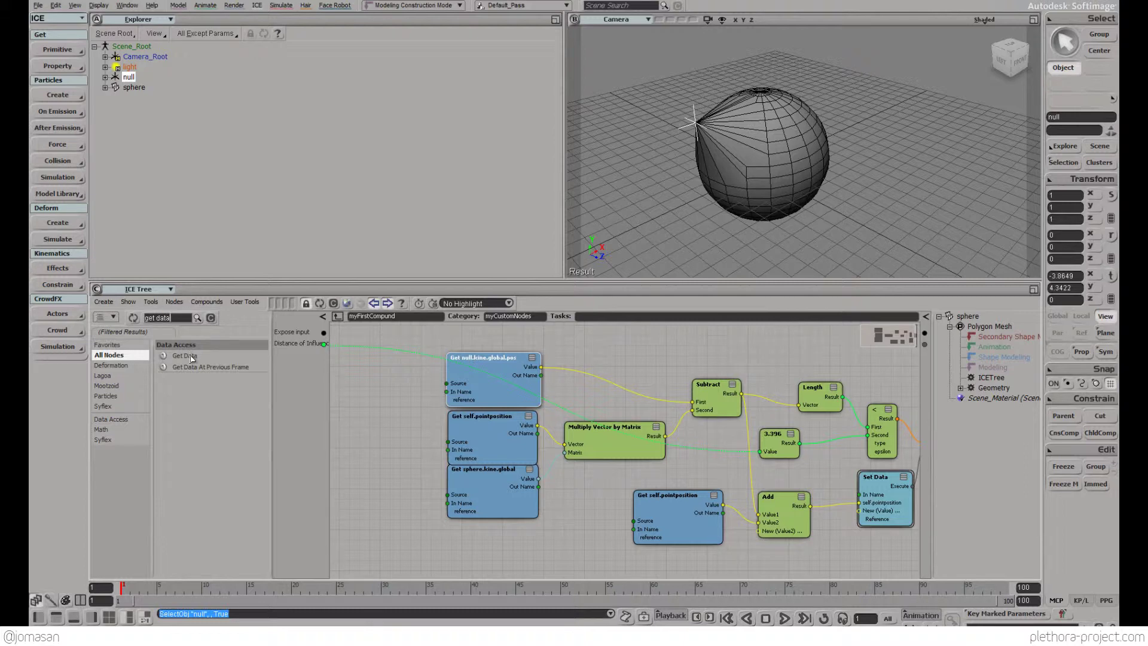
pyautogui.moveTo(192, 358); pyautogui.dragTo(582, 367)
pyautogui.click(459, 392)
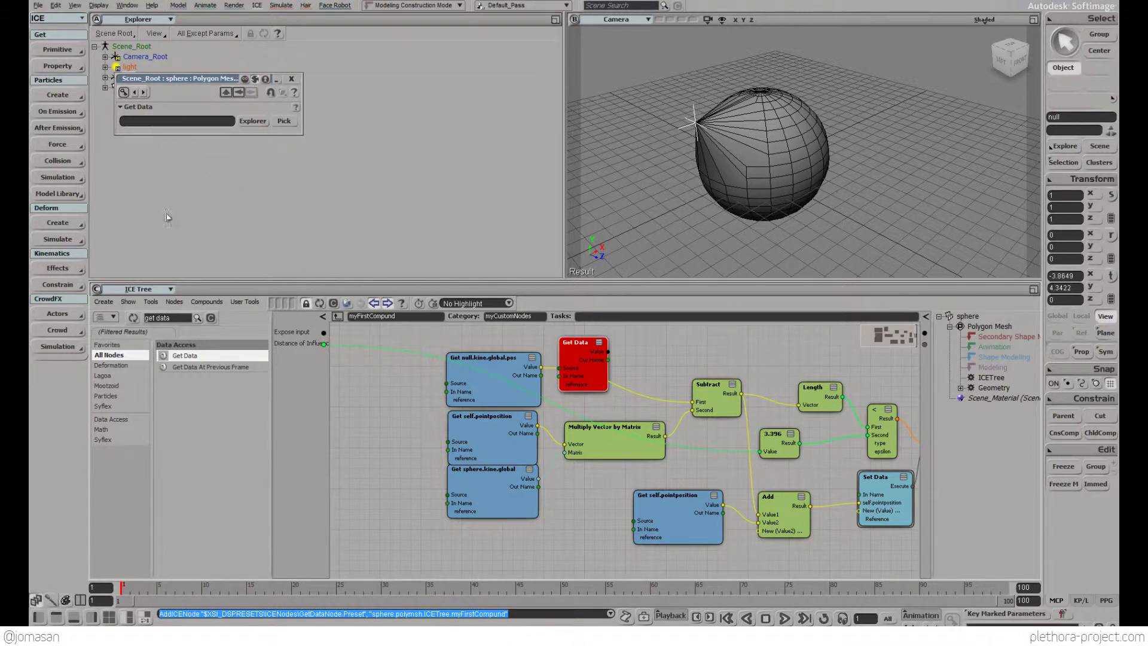
# - Add a Get null node beside Get Data and set Get Data to read kine.global.pos
pyautogui.moveTo(160, 81); pyautogui.dragTo(366, 356)
pyautogui.moveTo(443, 378); pyautogui.dragTo(418, 371)
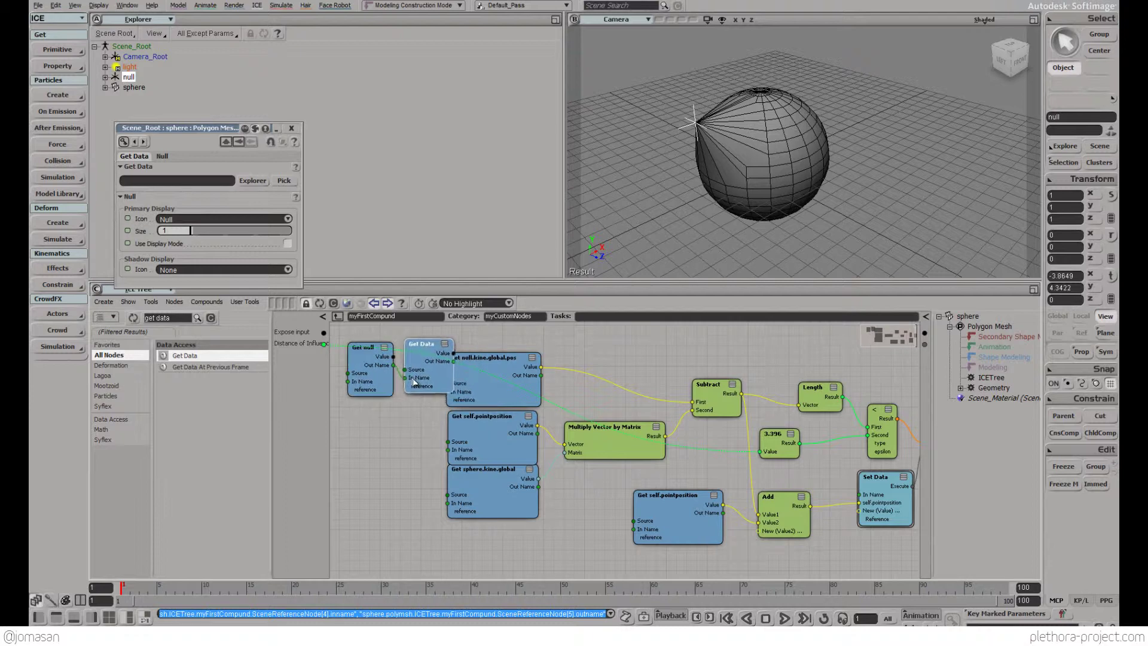
pyautogui.moveTo(480, 390); pyautogui.dragTo(502, 406)
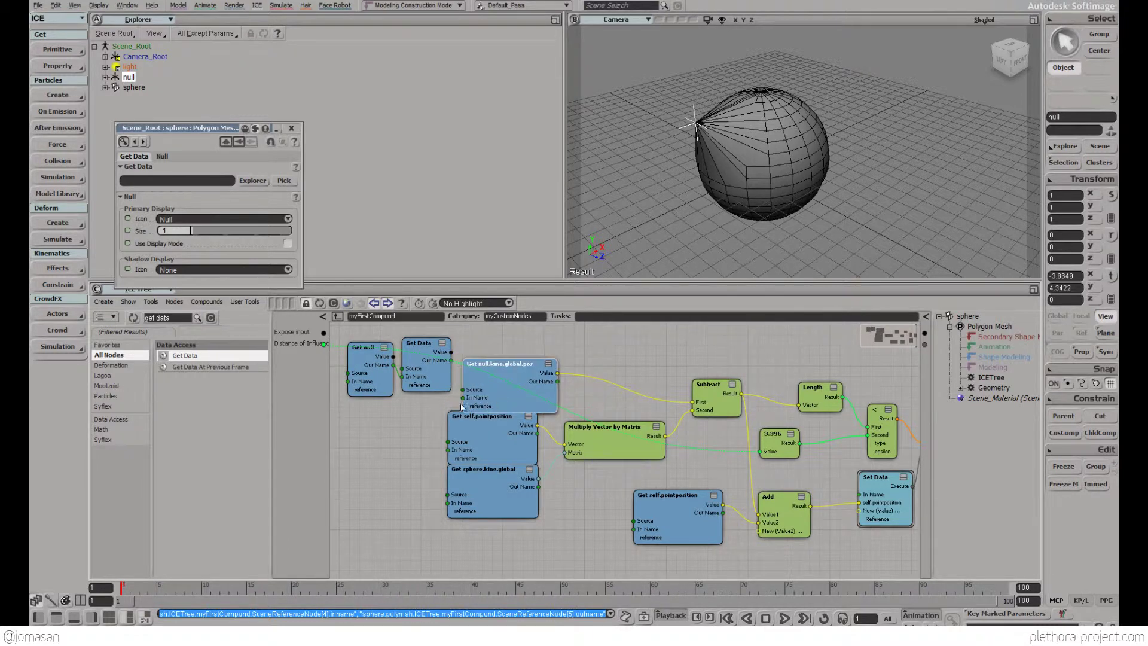
pyautogui.moveTo(412, 382); pyautogui.dragTo(454, 435, button='middle')
pyautogui.moveTo(453, 435); pyautogui.dragTo(486, 411)
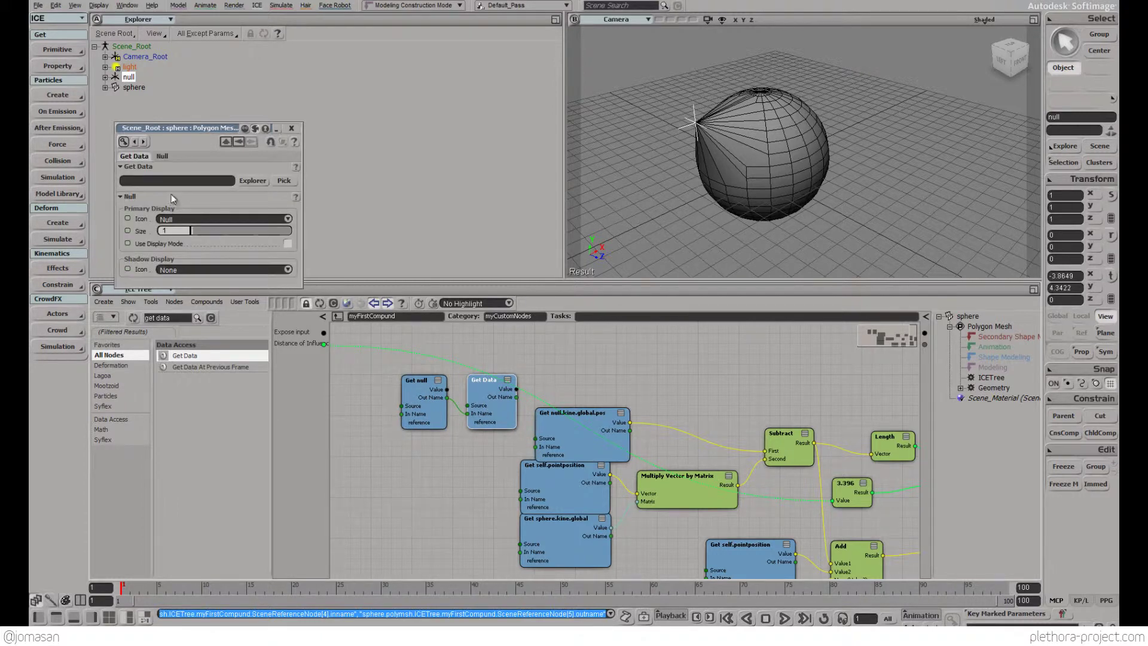
pyautogui.click(256, 180)
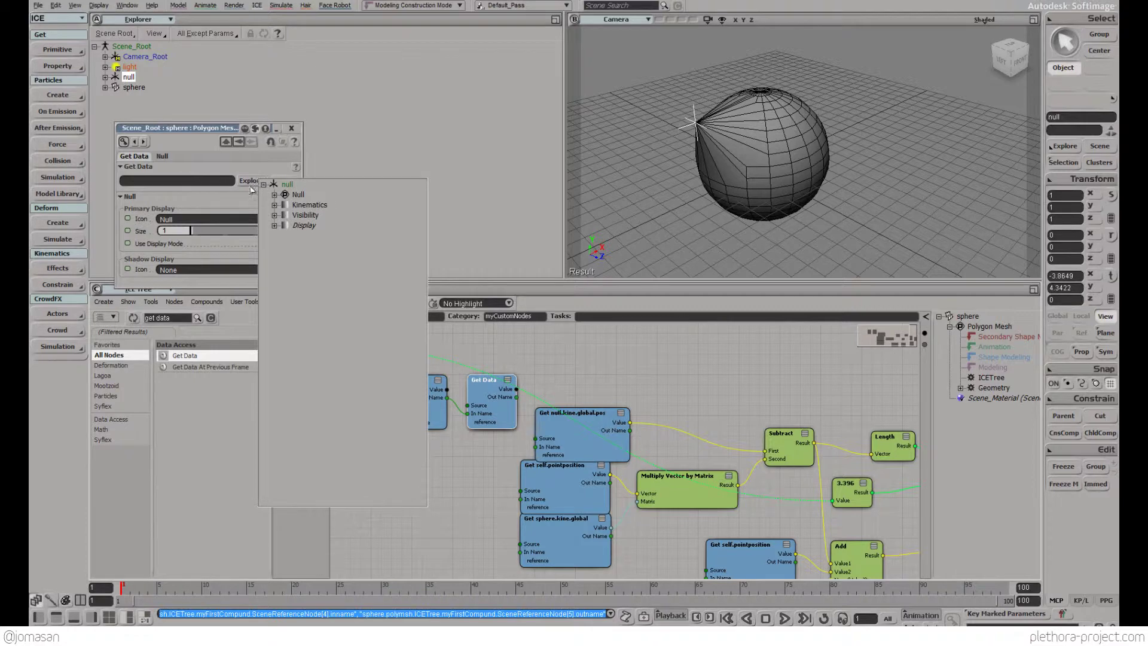
pyautogui.click(274, 205)
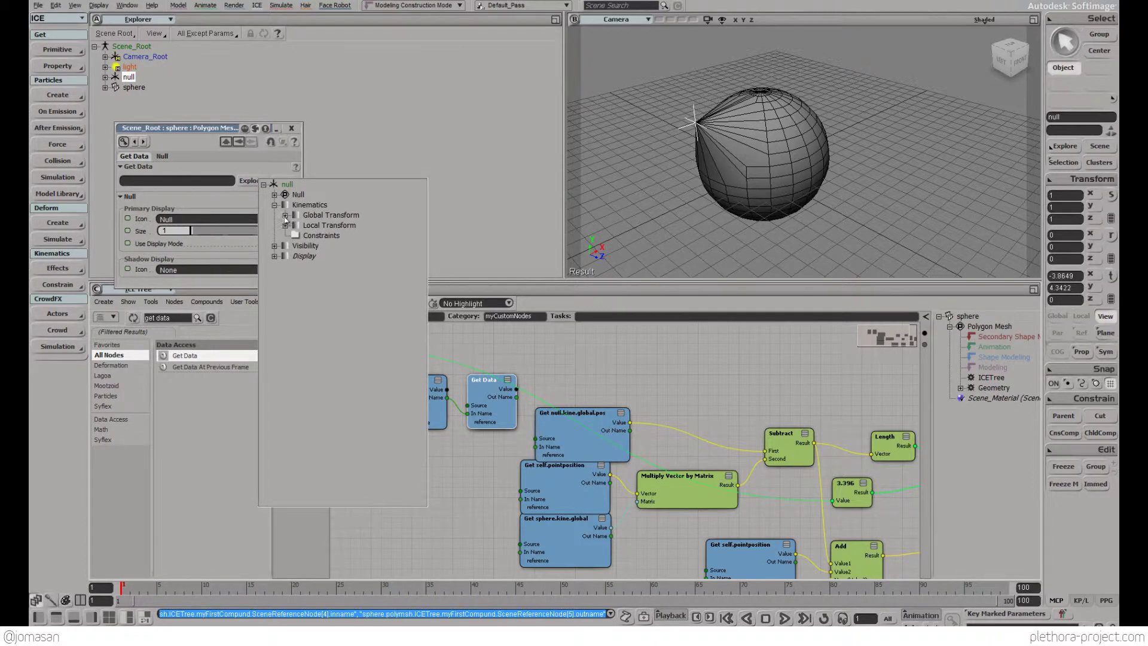
pyautogui.click(285, 215)
pyautogui.click(315, 227)
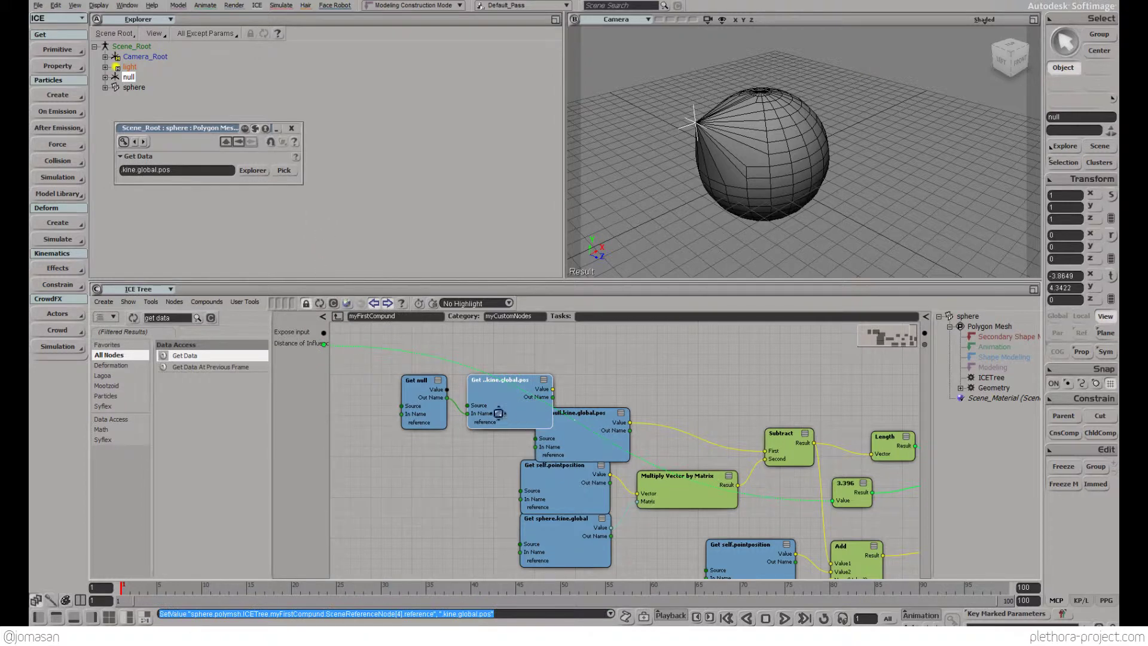
# - Replace the old null.kine.global.pos node, wiring the new position node's Value into Subtract's First
pyautogui.moveTo(498, 413); pyautogui.dragTo(444, 390, button='middle')
pyautogui.click(515, 426)
pyautogui.press('Delete')
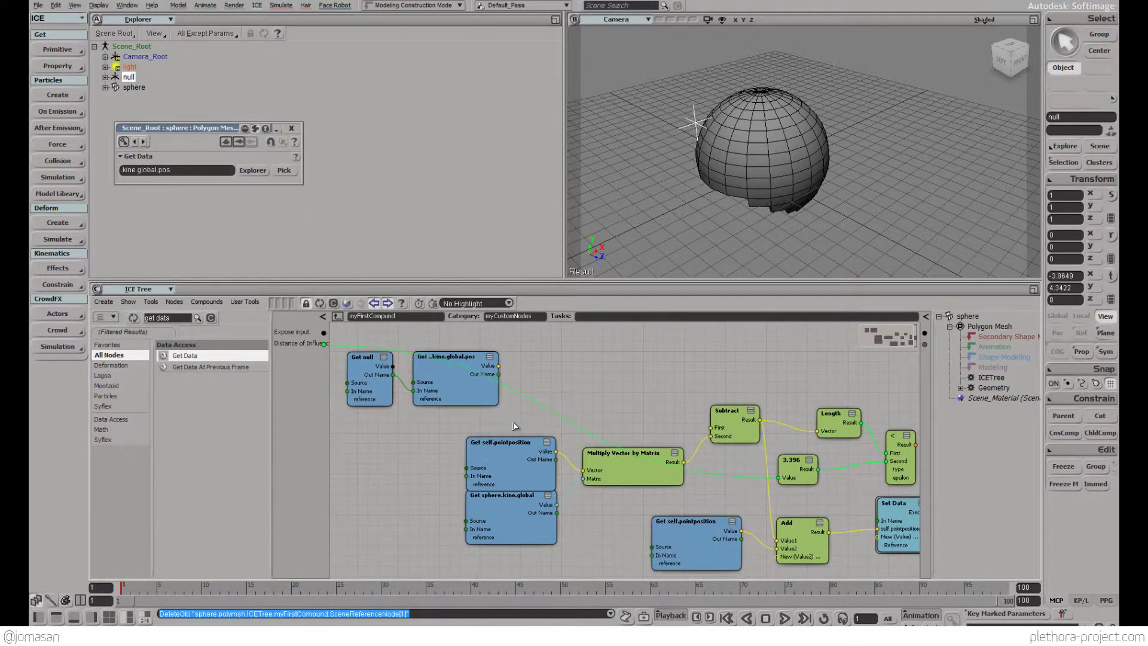
pyautogui.moveTo(498, 366); pyautogui.dragTo(712, 427)
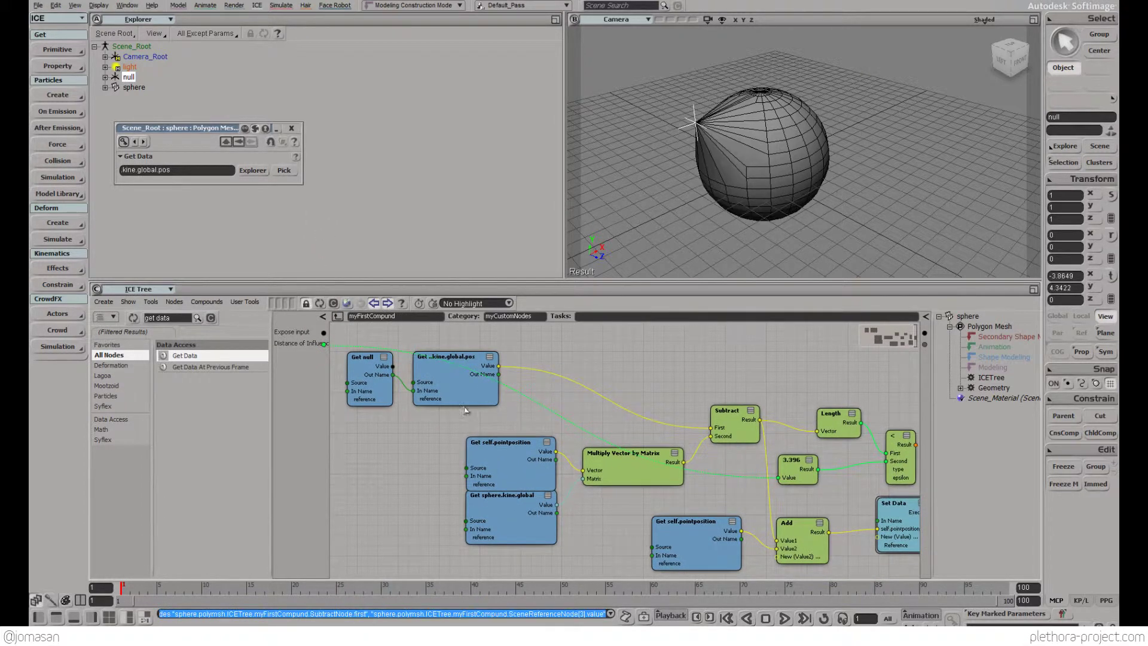
pyautogui.moveTo(449, 395); pyautogui.dragTo(500, 415)
pyautogui.moveTo(374, 393); pyautogui.dragTo(427, 387, button='middle')
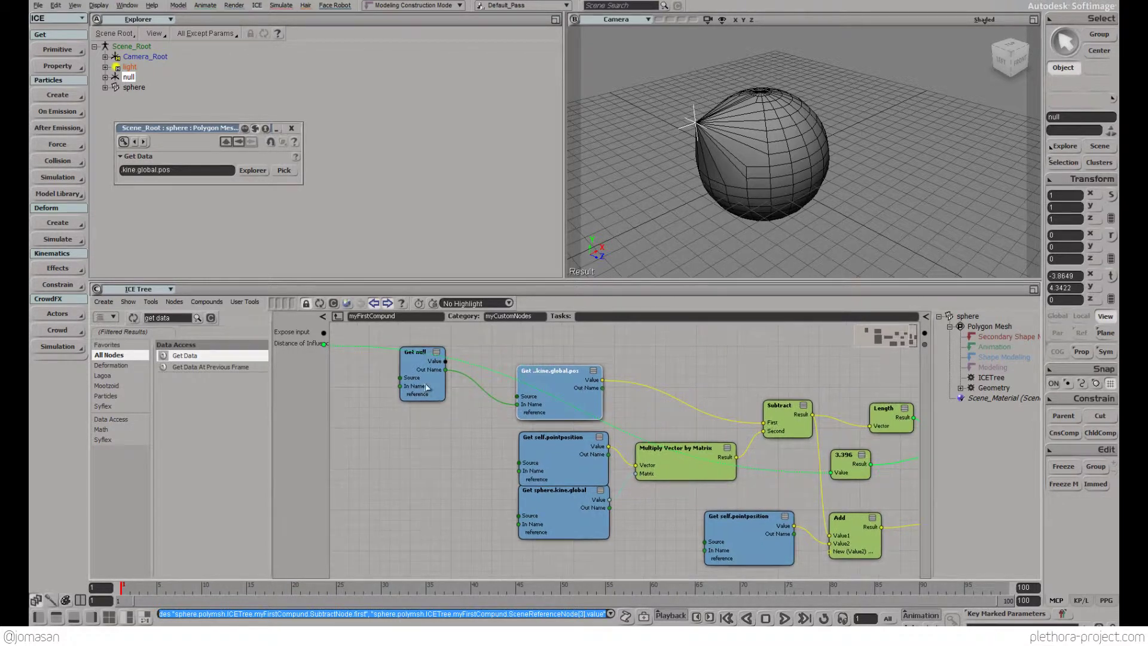
pyautogui.hotkey('ctrl', 'z')
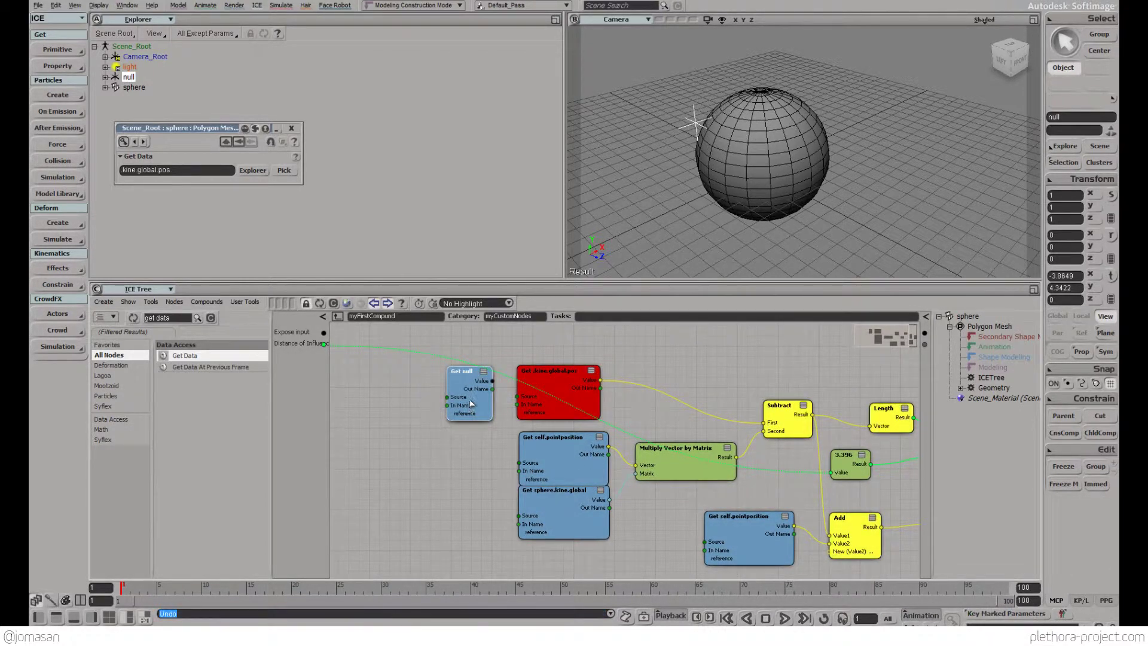
# - Move the Get null node out of the compound into the parent ICE tree
pyautogui.moveTo(472, 403); pyautogui.dragTo(317, 335)
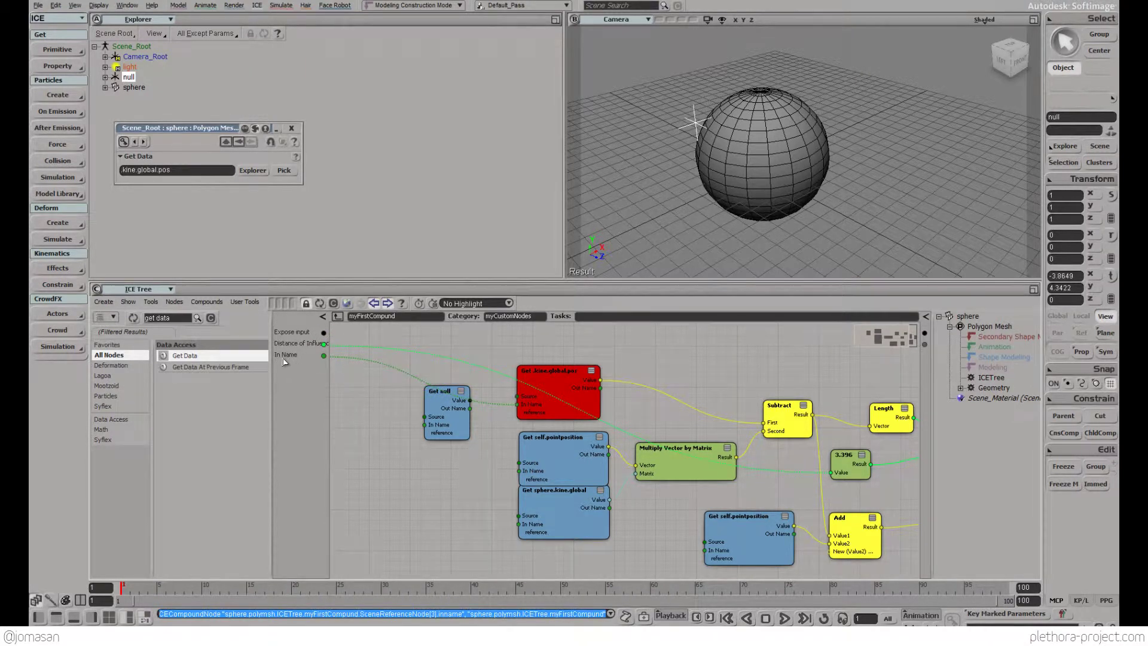
pyautogui.click(450, 431)
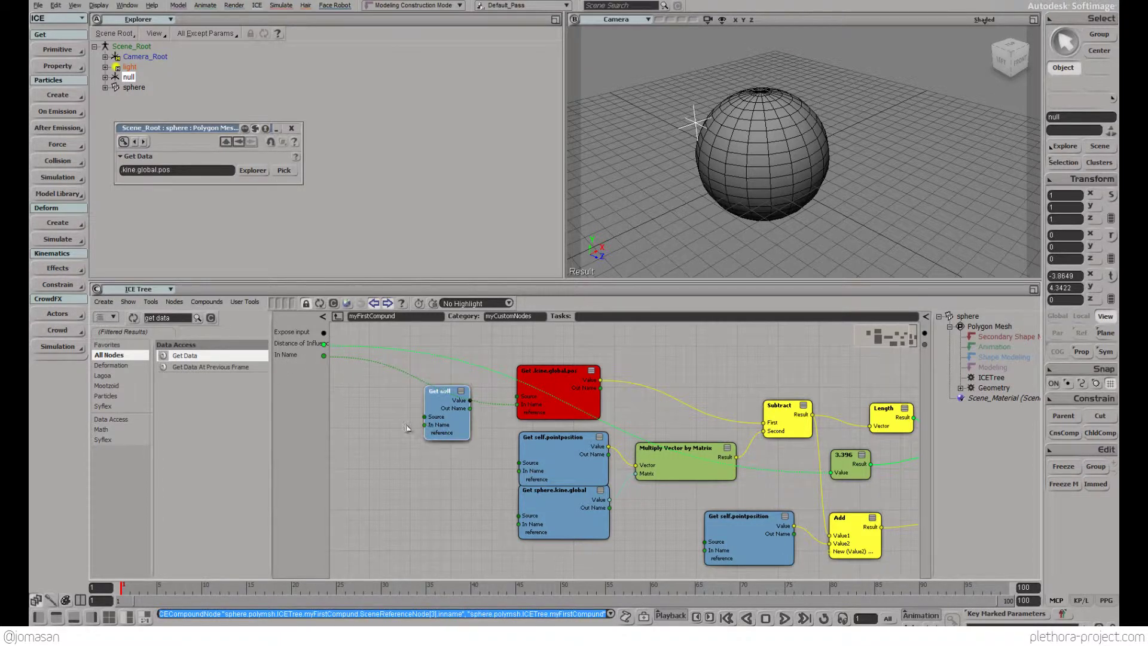
pyautogui.press('Delete')
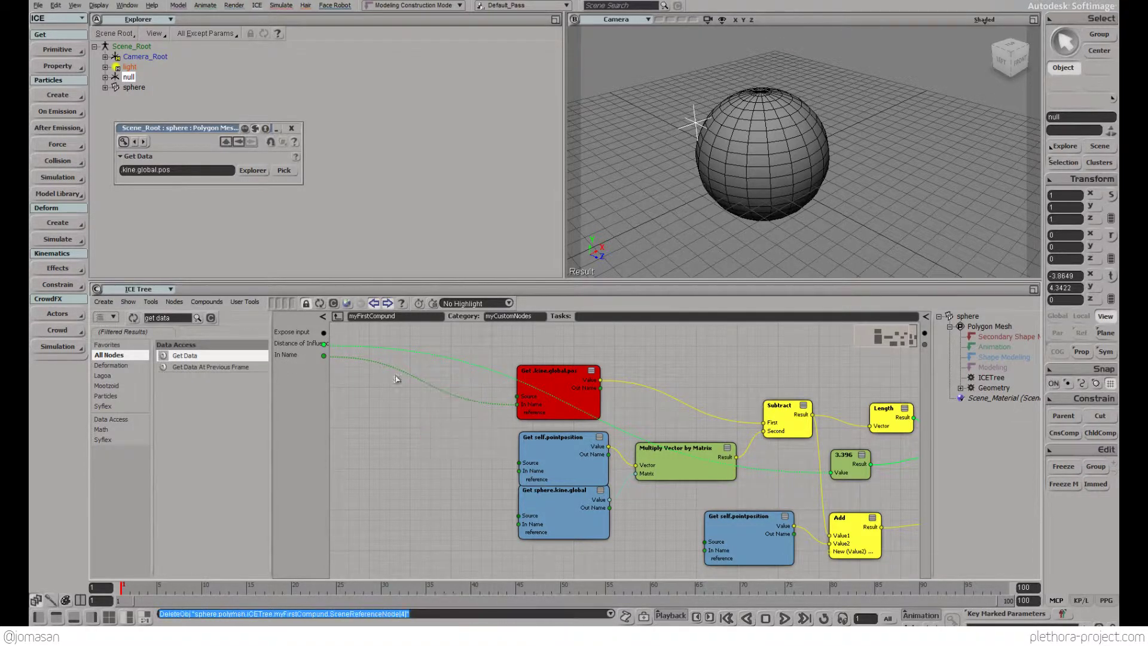
pyautogui.click(338, 316)
pyautogui.click(398, 472)
pyautogui.hotkey('ctrl', 'z')
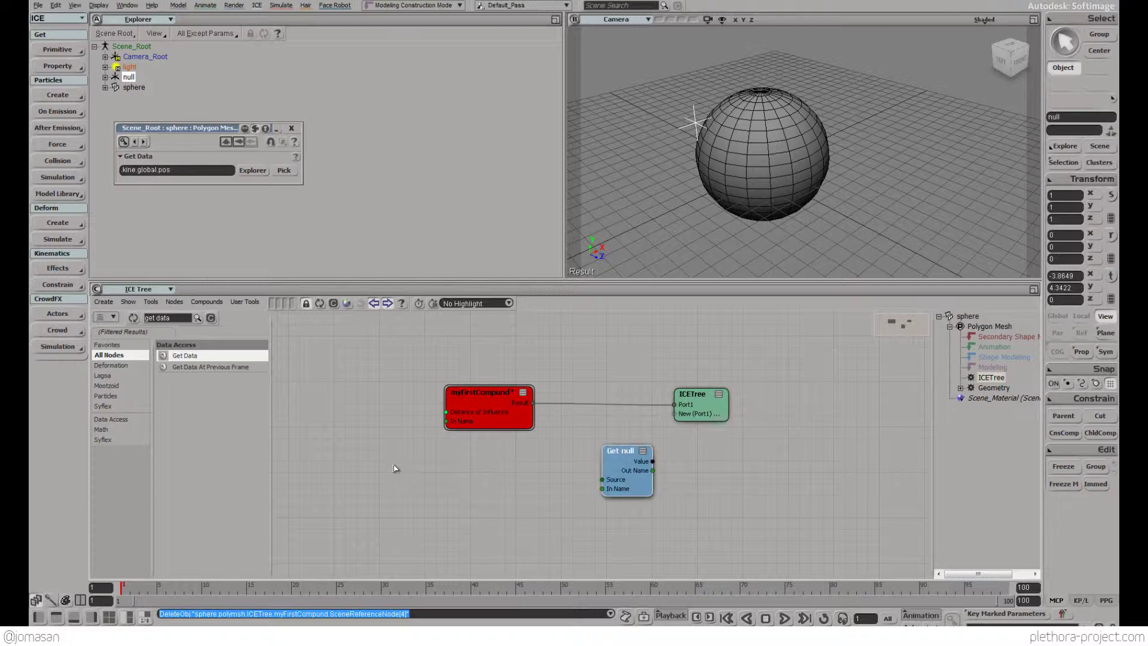
# - Place the Get null node left of myFirstCompound and adjust its Distance of Influence
pyautogui.moveTo(609, 479); pyautogui.dragTo(502, 395)
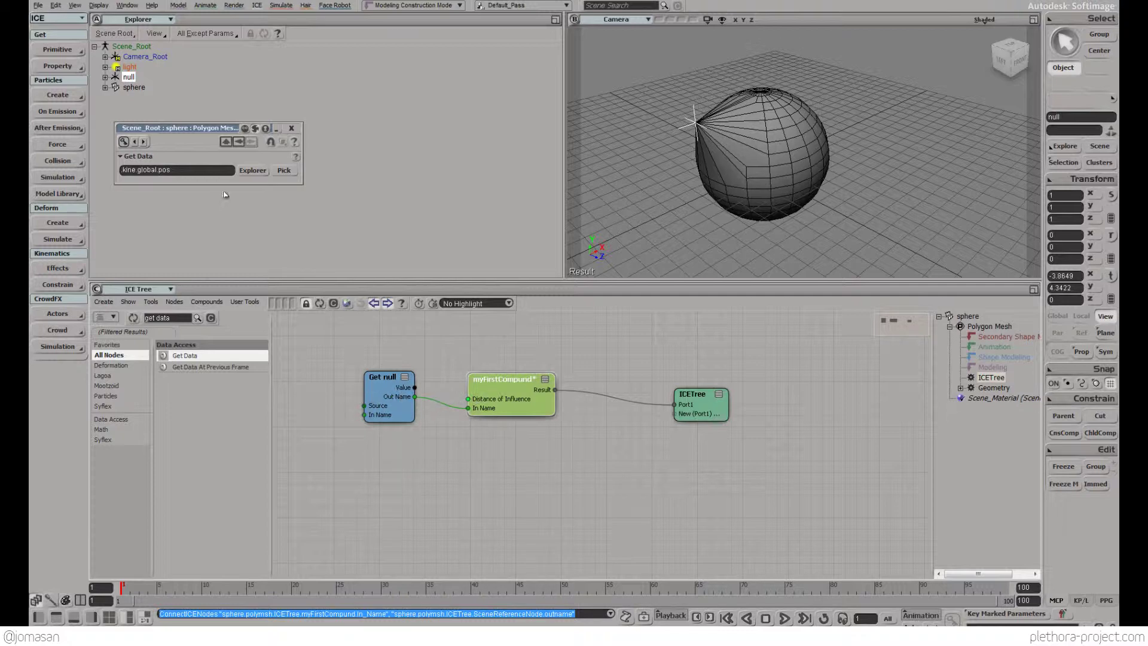
pyautogui.doubleClick(506, 400)
pyautogui.moveTo(240, 170)
pyautogui.mouseDown()
pyautogui.moveTo(221, 168)
pyautogui.moveTo(240, 170)
pyautogui.mouseUp()
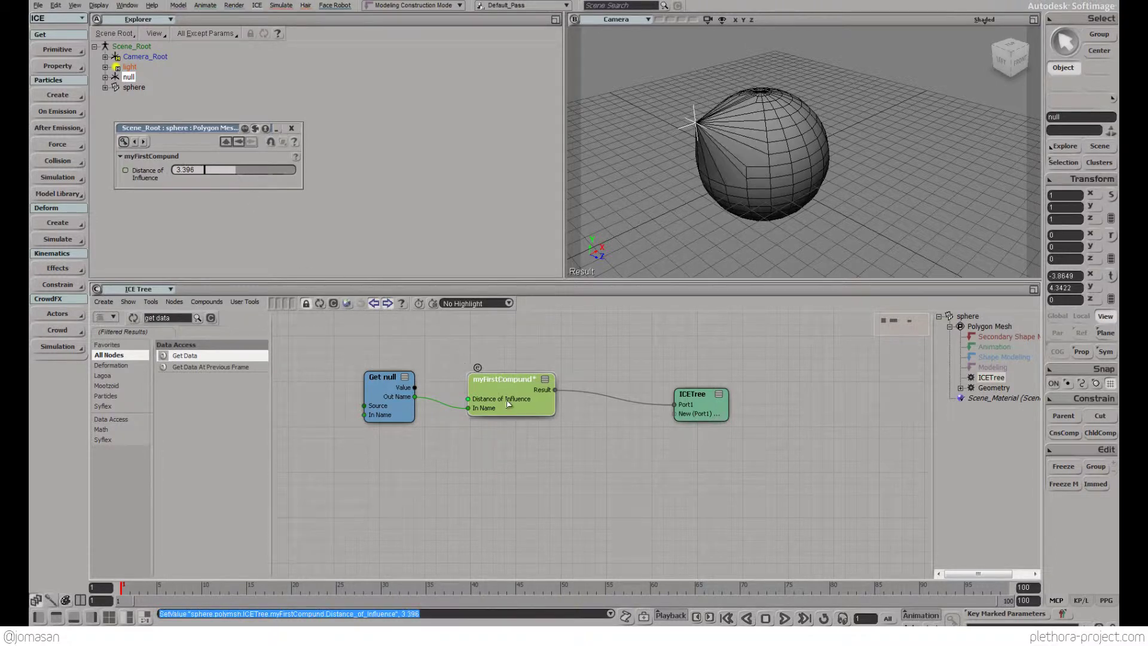
pyautogui.moveTo(502, 407); pyautogui.dragTo(546, 406)
pyautogui.moveTo(389, 383); pyautogui.dragTo(422, 384)
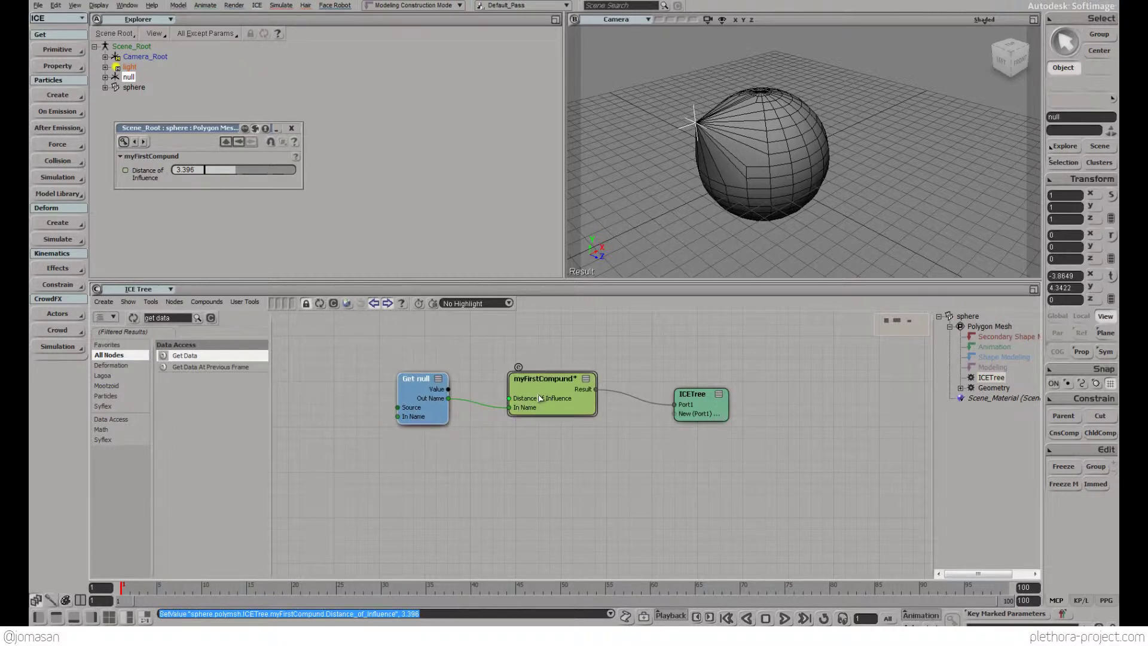
# - Tidy the Get kine.global.pos, Get self.pointposition and Get sphere.kine.global nodes inside the compound, then return
pyautogui.click(519, 367)
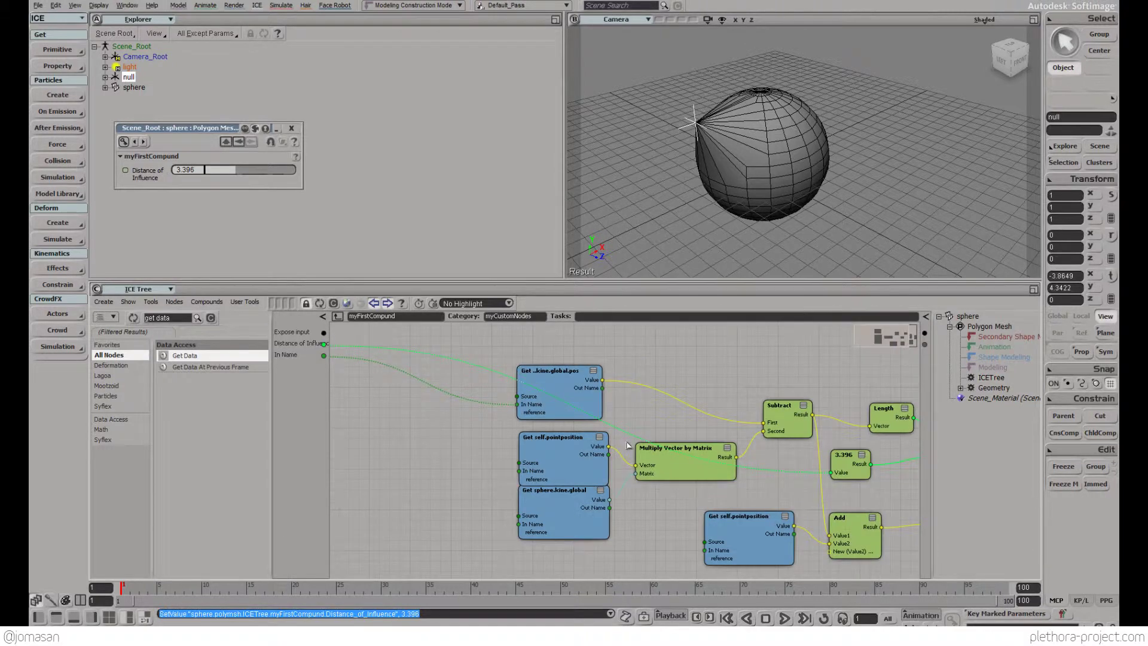
pyautogui.press('a')
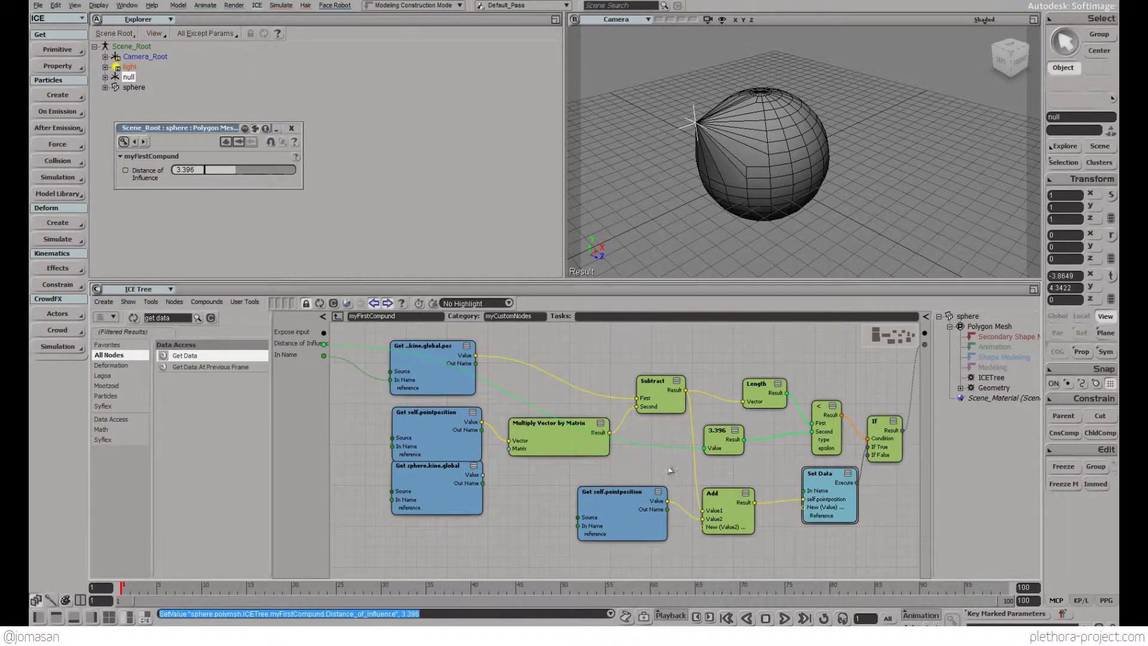
pyautogui.press('a')
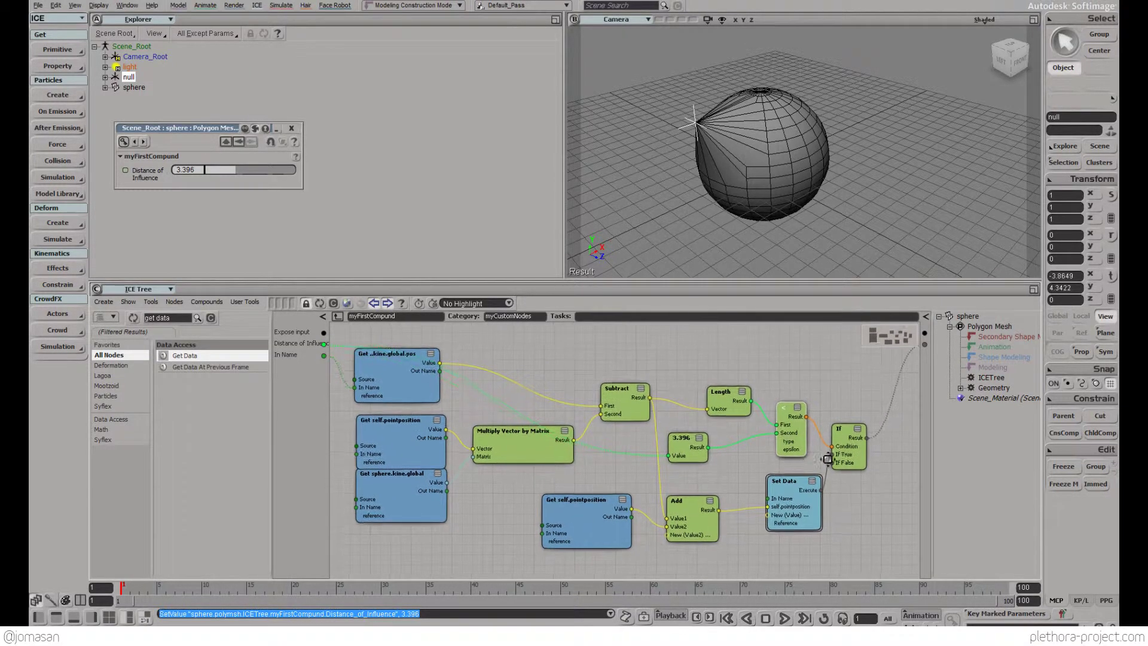
pyautogui.moveTo(400, 398); pyautogui.dragTo(402, 403)
pyautogui.click(404, 442)
pyautogui.moveTo(404, 442); pyautogui.dragTo(405, 440)
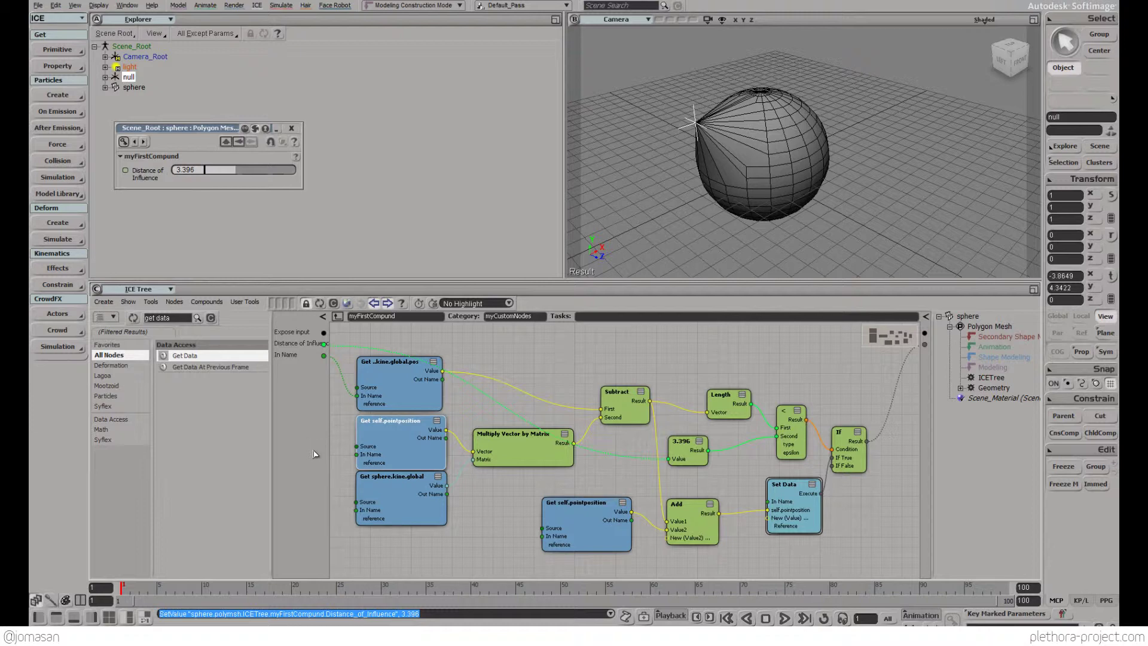
pyautogui.moveTo(400, 507); pyautogui.dragTo(398, 516)
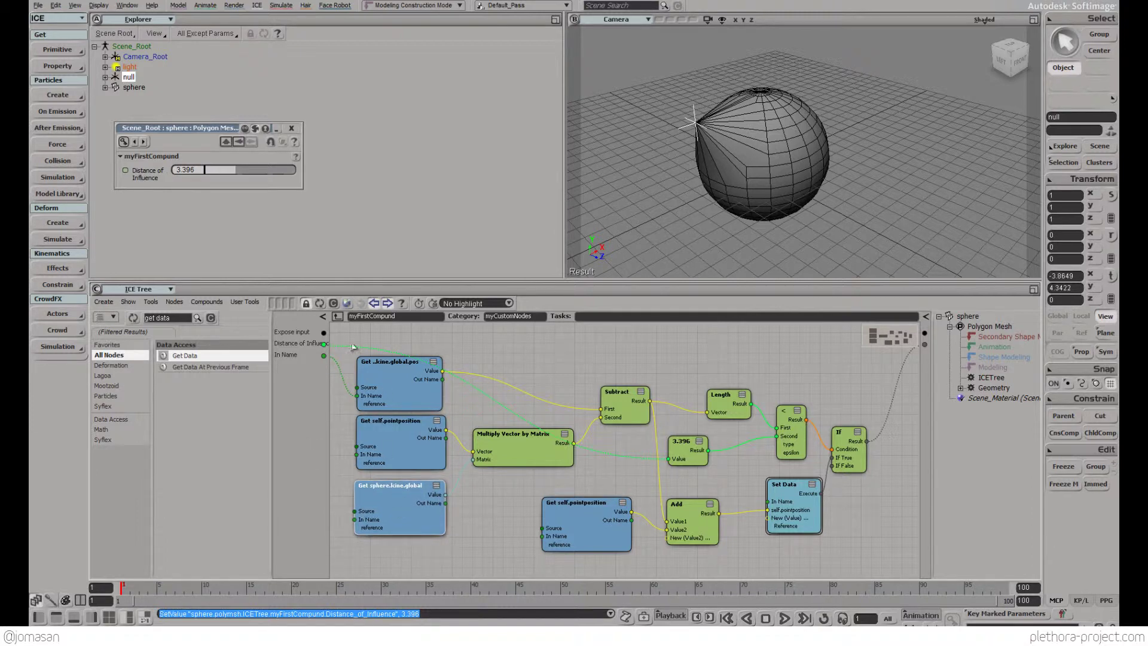
pyautogui.click(338, 319)
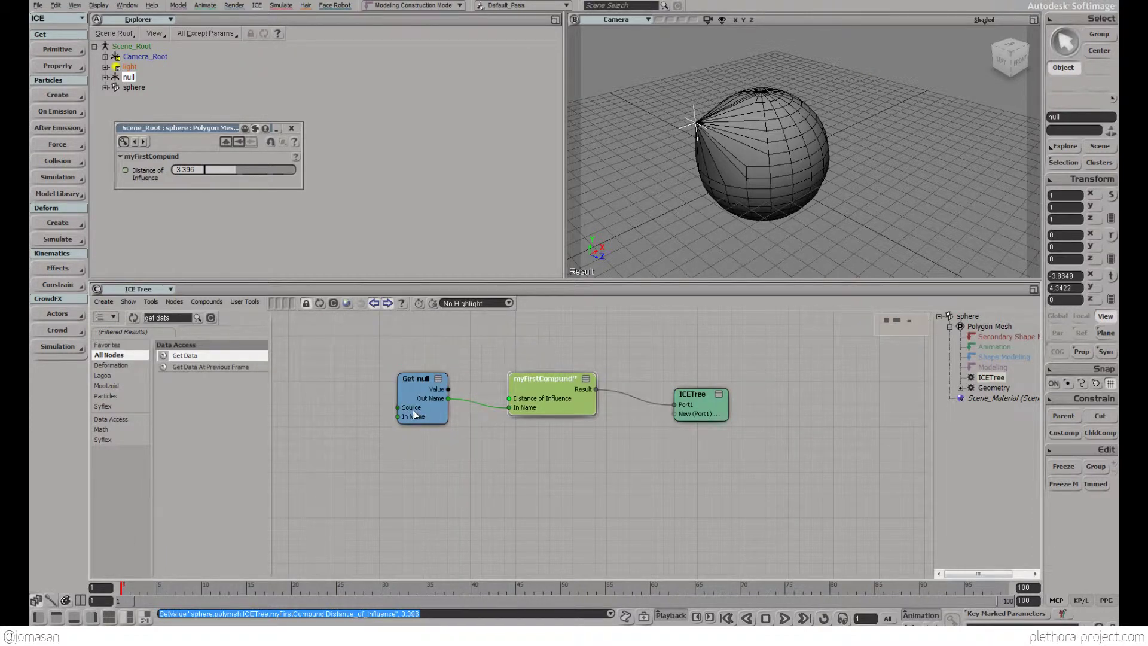
pyautogui.moveTo(414, 414); pyautogui.dragTo(421, 410)
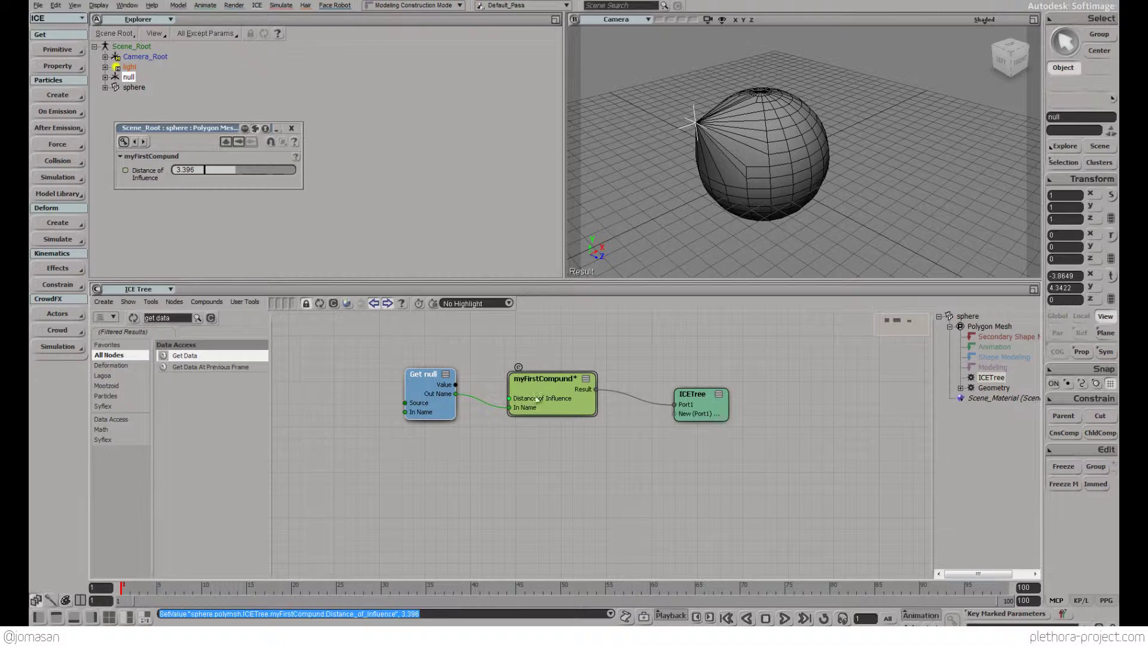
# - Export myFirstCompound, overwriting the existing myFirstCompound.xsicompound file, then nudge the node left
pyautogui.click(206, 301)
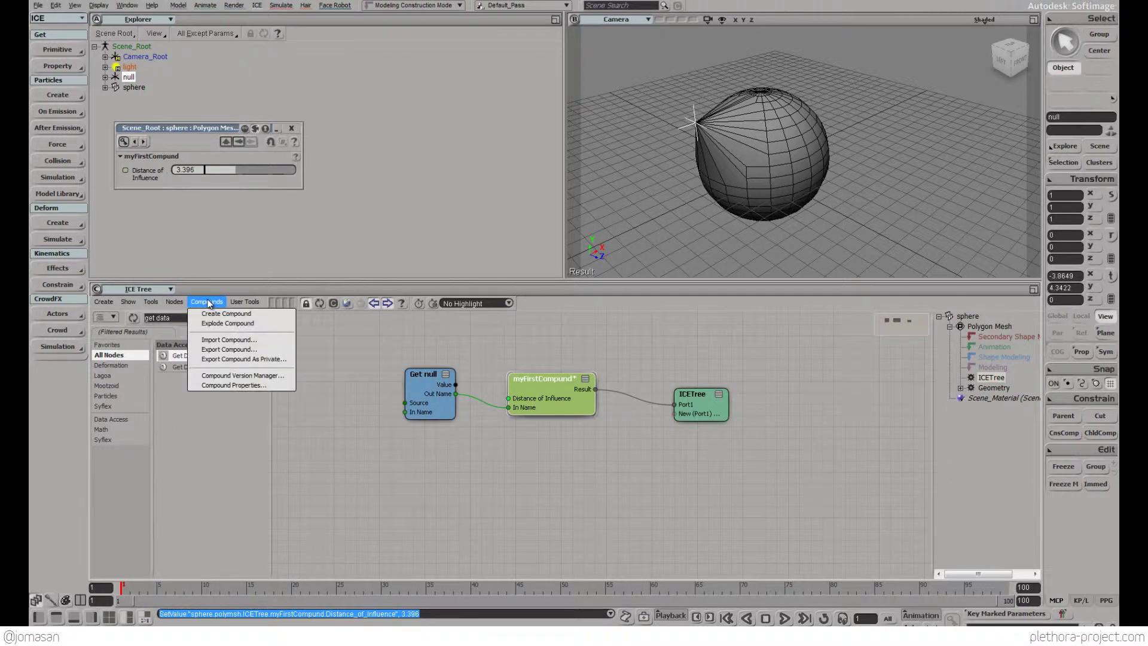
pyautogui.click(227, 349)
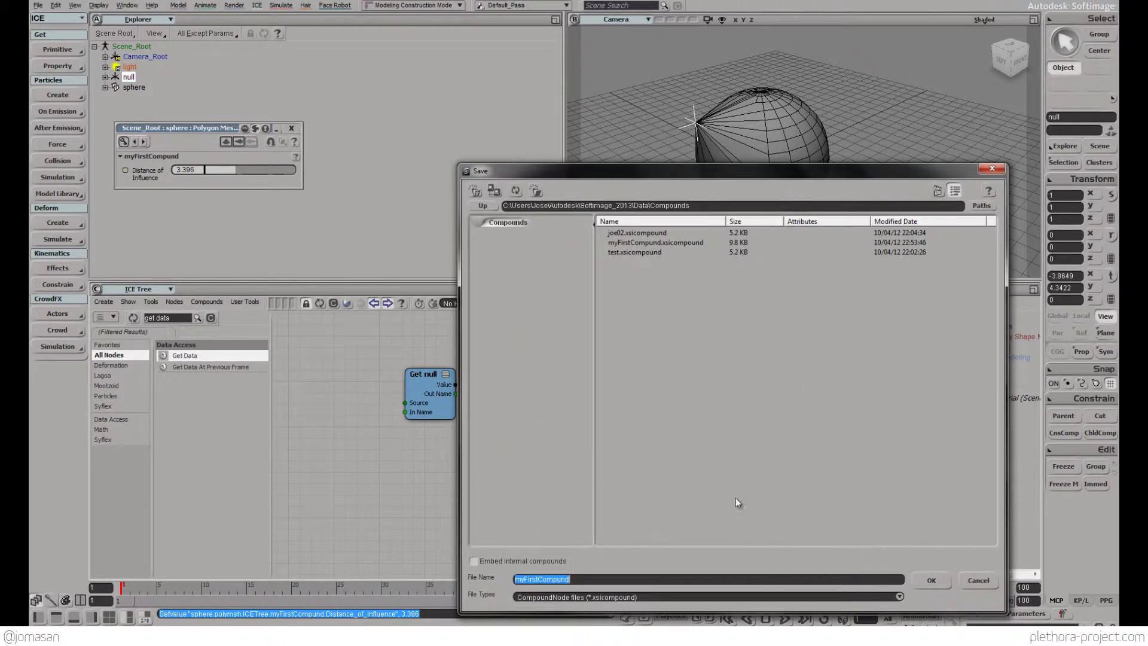
pyautogui.click(932, 580)
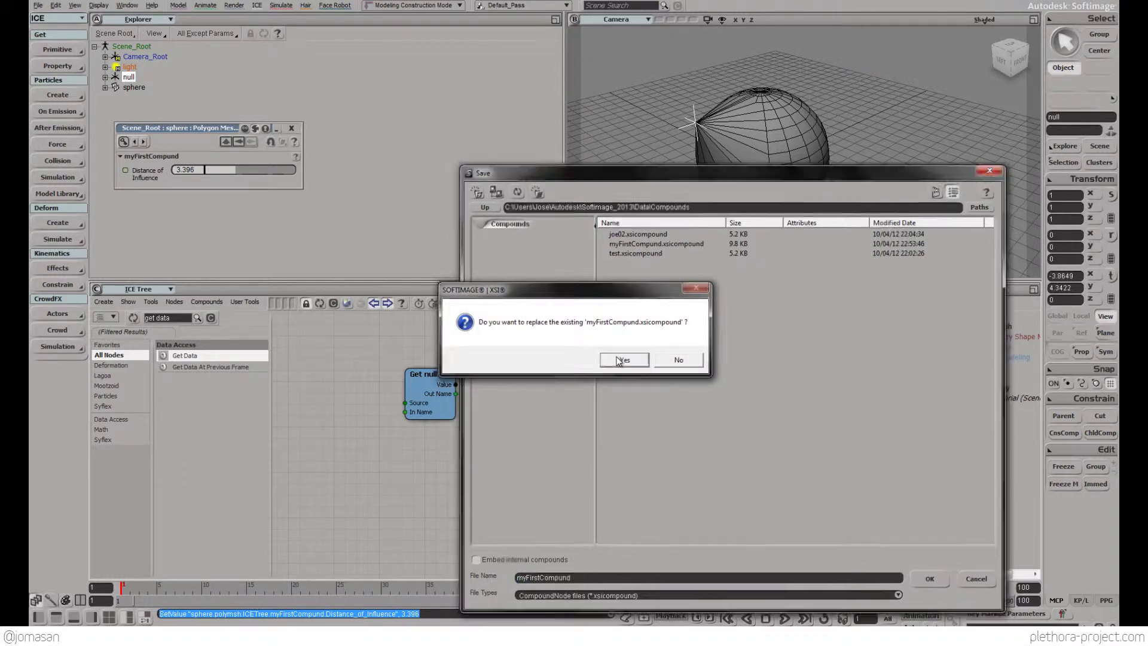
pyautogui.click(620, 361)
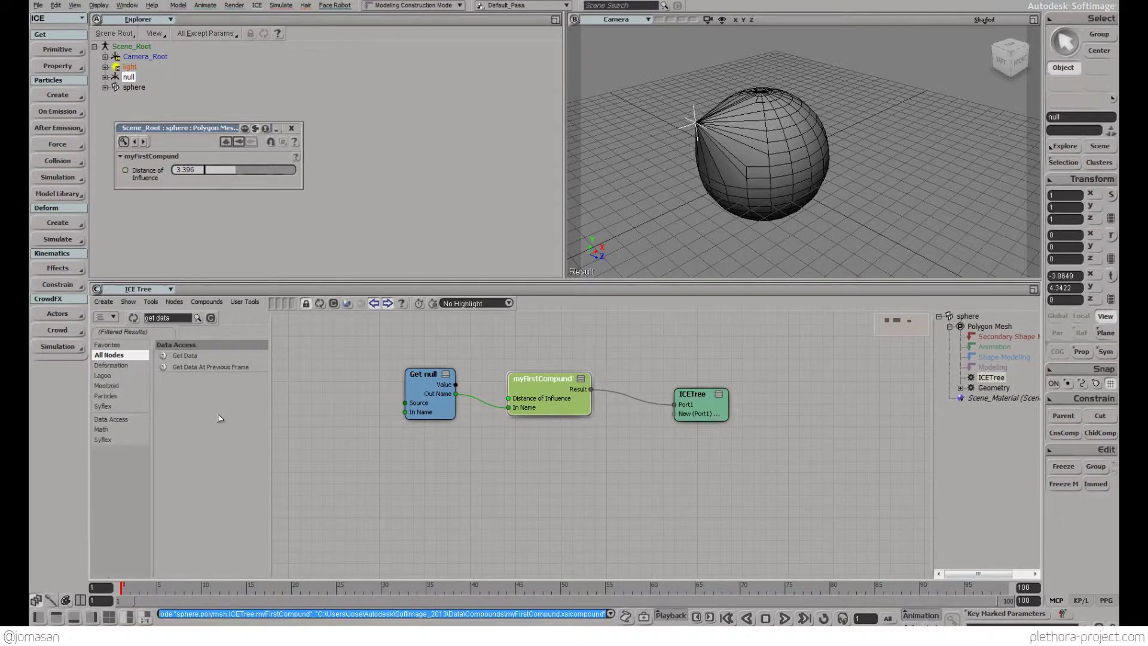
pyautogui.moveTo(516, 366); pyautogui.dragTo(505, 368)
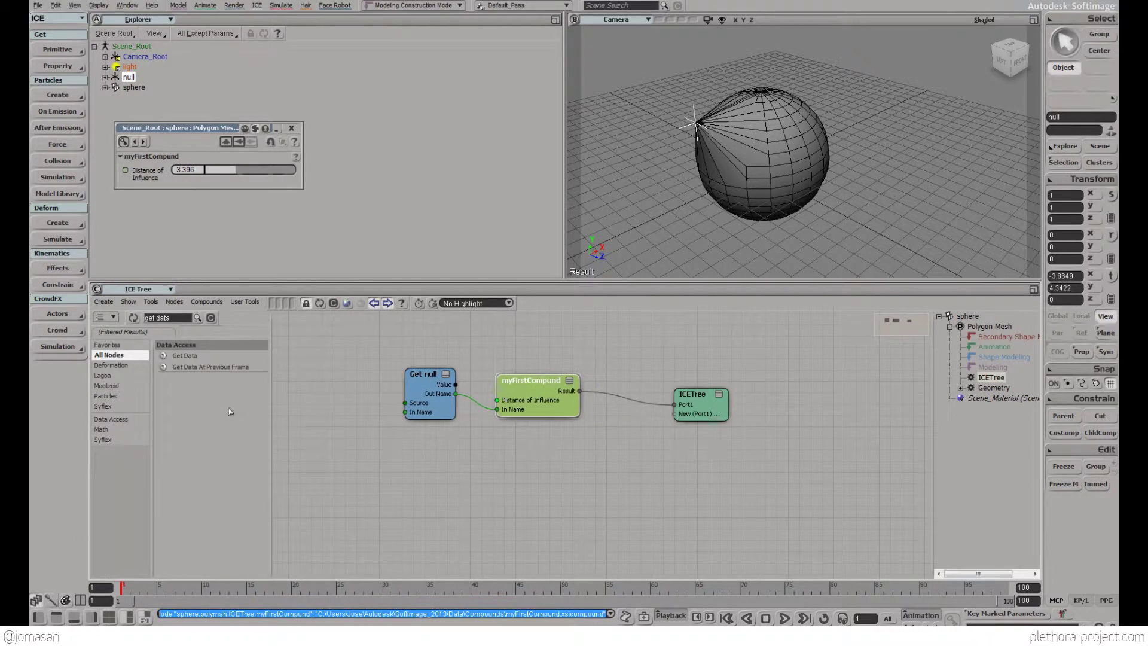
# - Search the node library for 'my' and place a new myFirstCompound node on the canvas
pyautogui.click(185, 320)
pyautogui.write('my')
pyautogui.moveTo(197, 356); pyautogui.dragTo(544, 479)
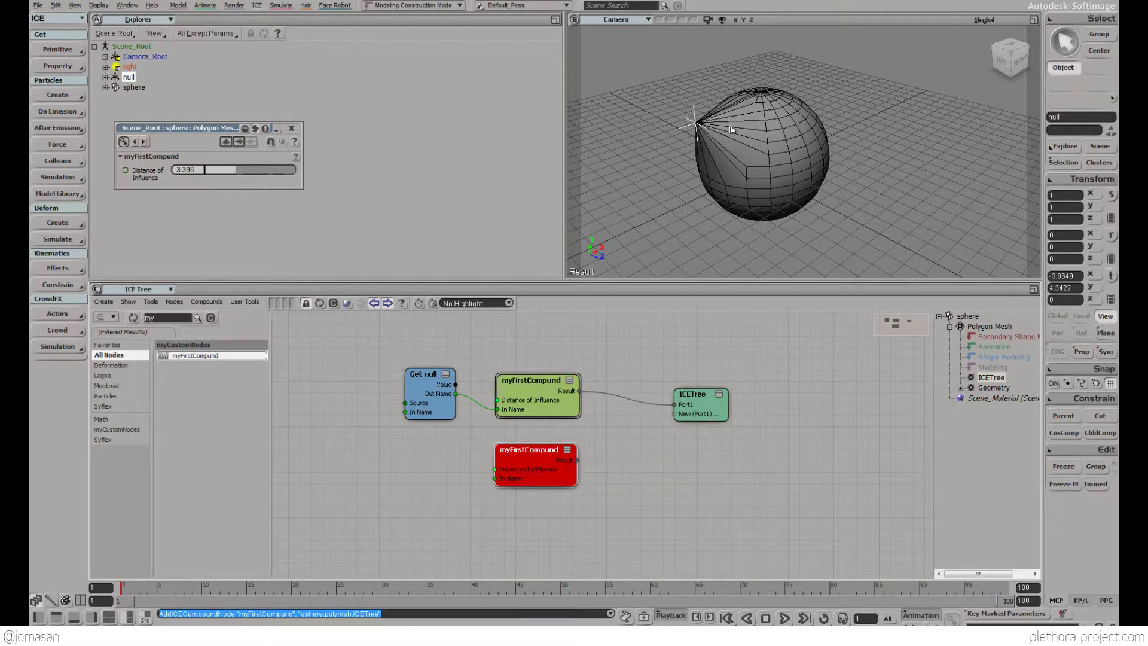
# - Move the null upward in Y so the sphere's tip follows it
pyautogui.click(694, 117)
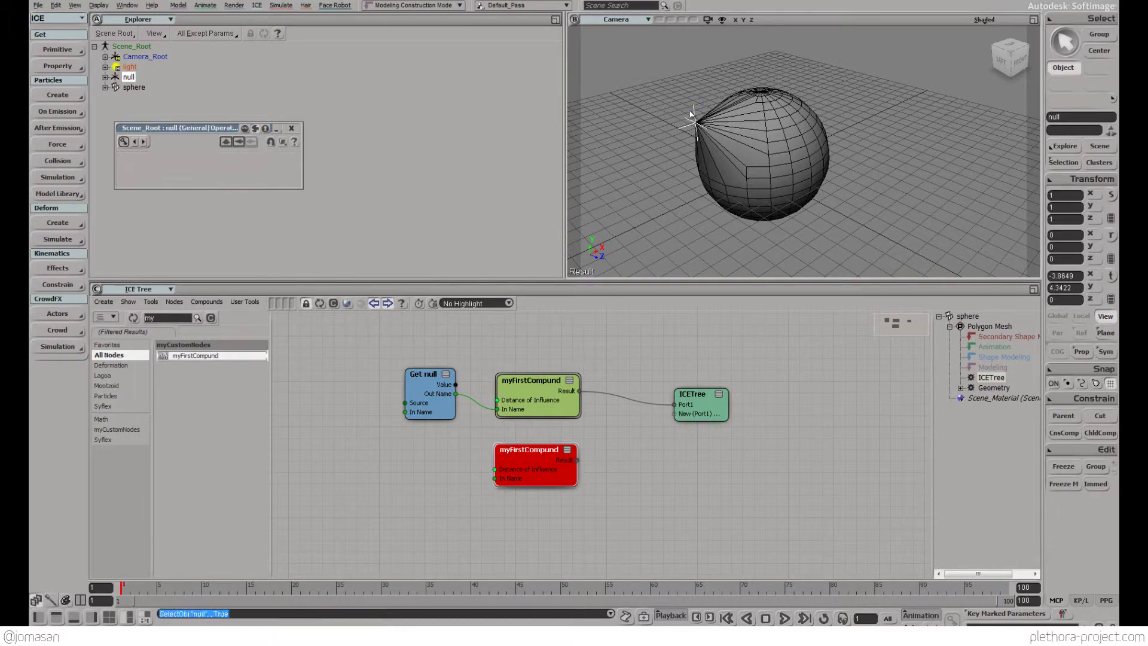
pyautogui.press('v')
pyautogui.moveTo(690, 96); pyautogui.dragTo(680, 156)
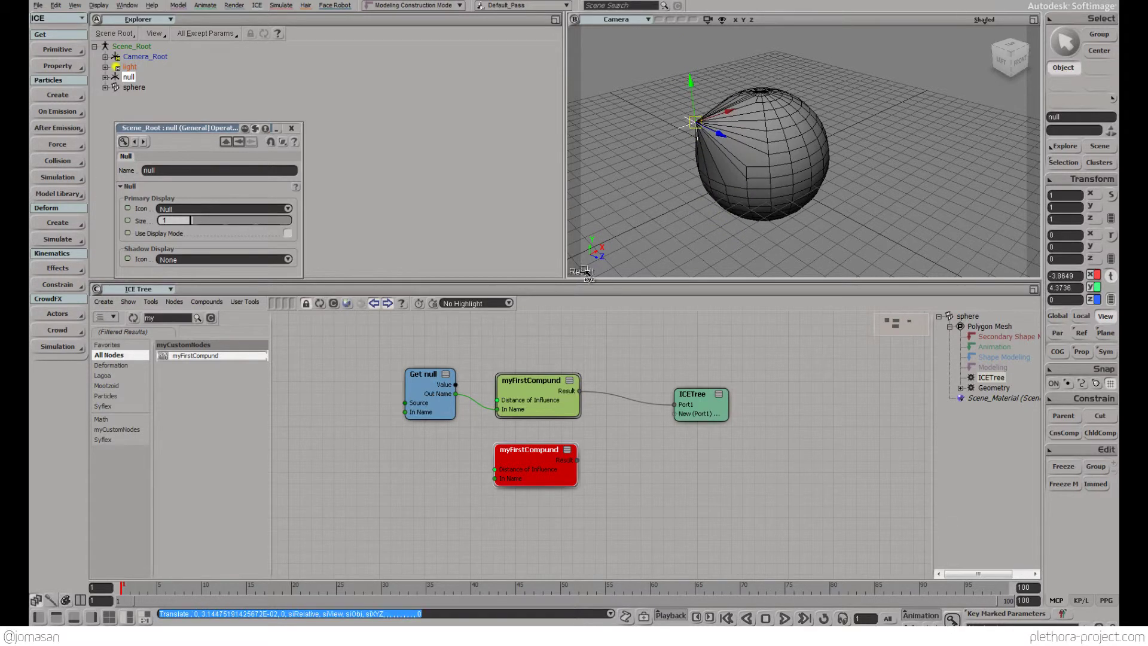